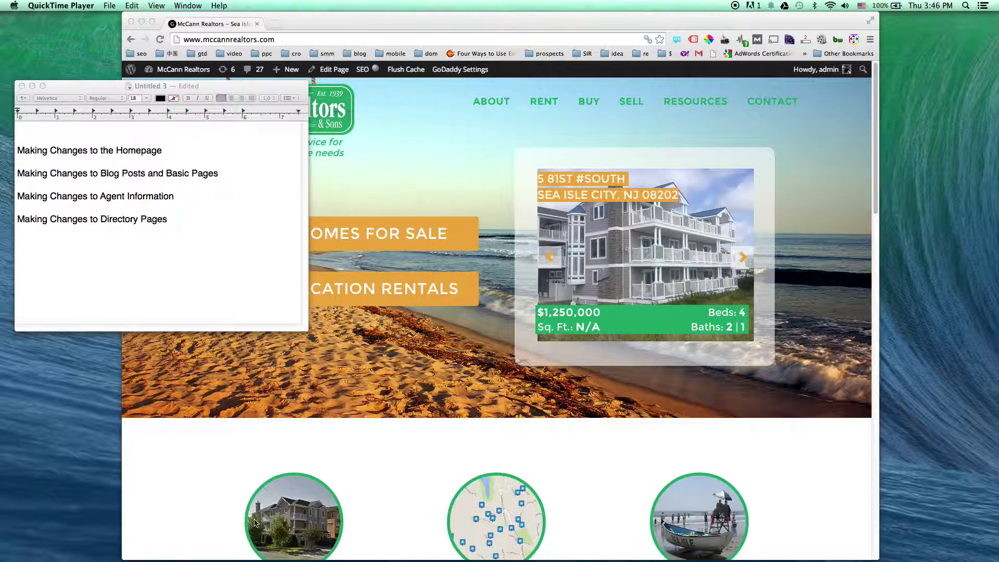
Scroll the home page to the feature circles and bring Chrome back in front of the TextEdit notes
{"action": "scroll", "coordinate": [255, 521], "scroll_direction": "down", "scroll_amount": 3}
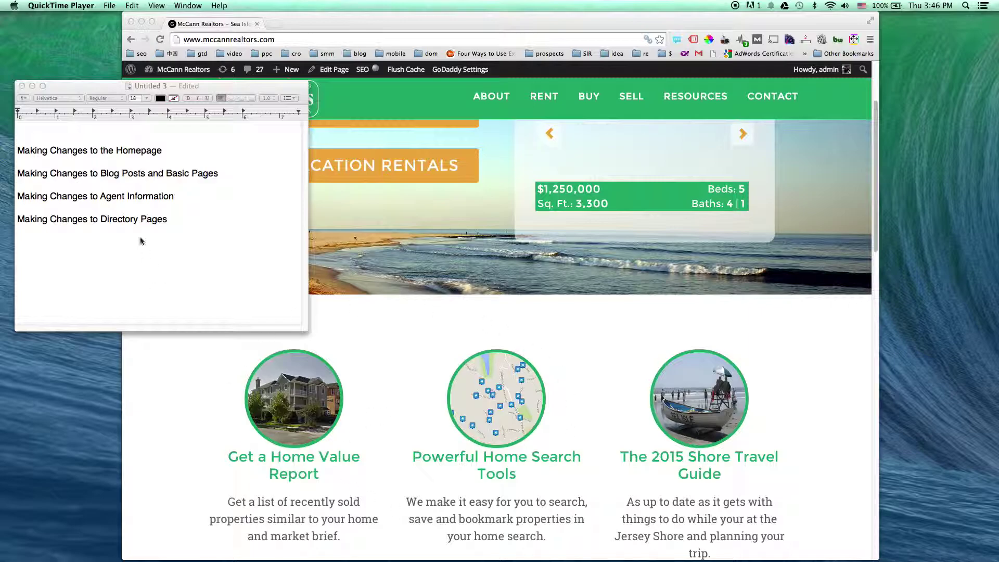
{"action": "left_click", "coordinate": [174, 161]}
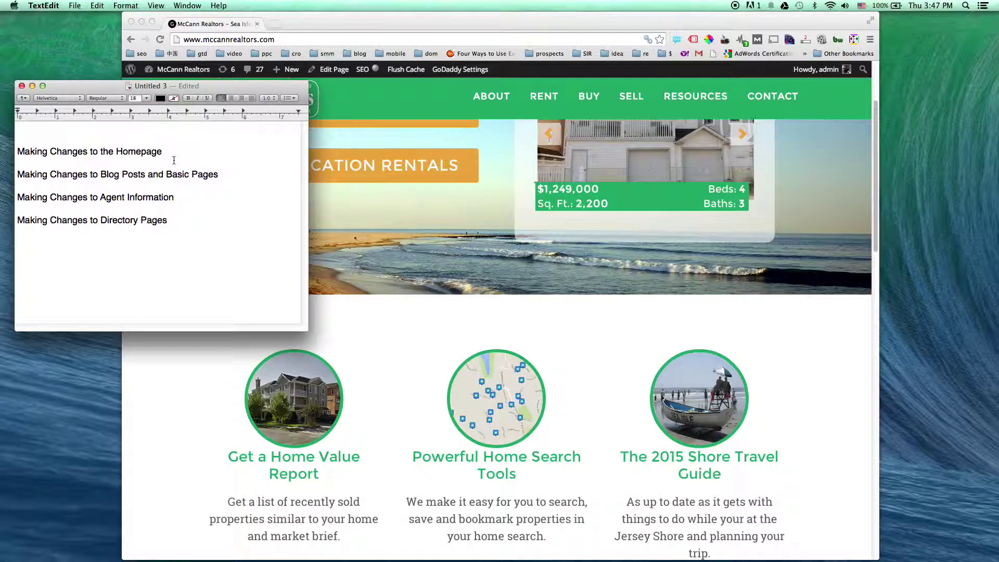
{"action": "left_click_drag", "start_coordinate": [345, 22], "coordinate": [360, 20]}
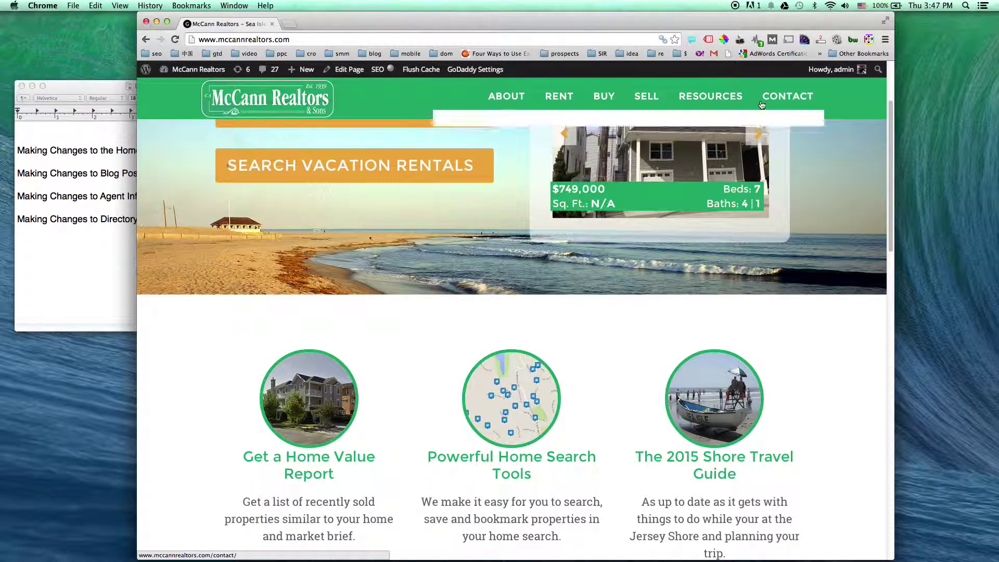
Log out of the WordPress admin, then load /wp-admin and log back in
{"action": "mouse_move", "coordinate": [867, 73]}
{"action": "left_click", "coordinate": [800, 124]}
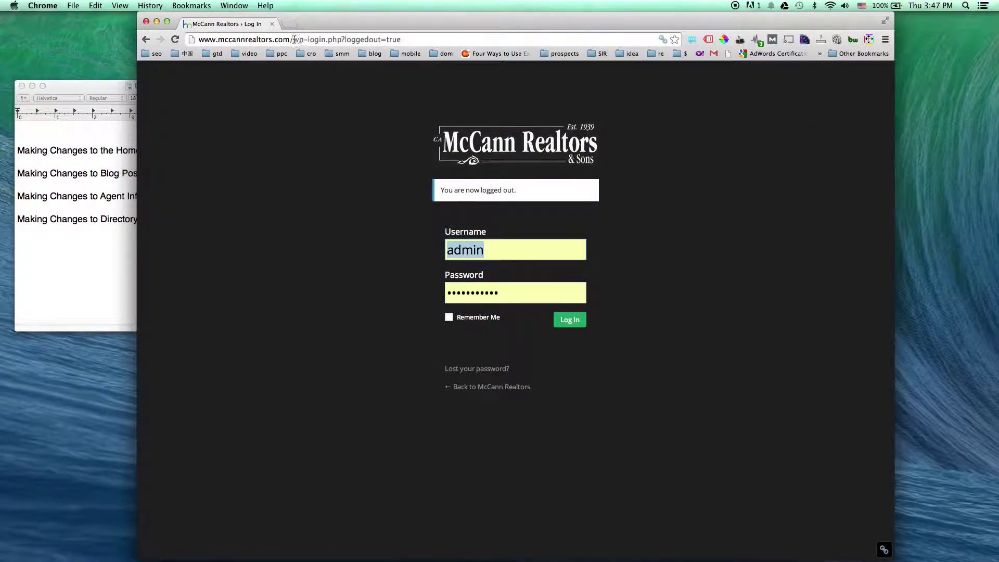
{"action": "left_click_drag", "start_coordinate": [294, 41], "coordinate": [498, 43]}
{"action": "key", "text": "BackSpace"}
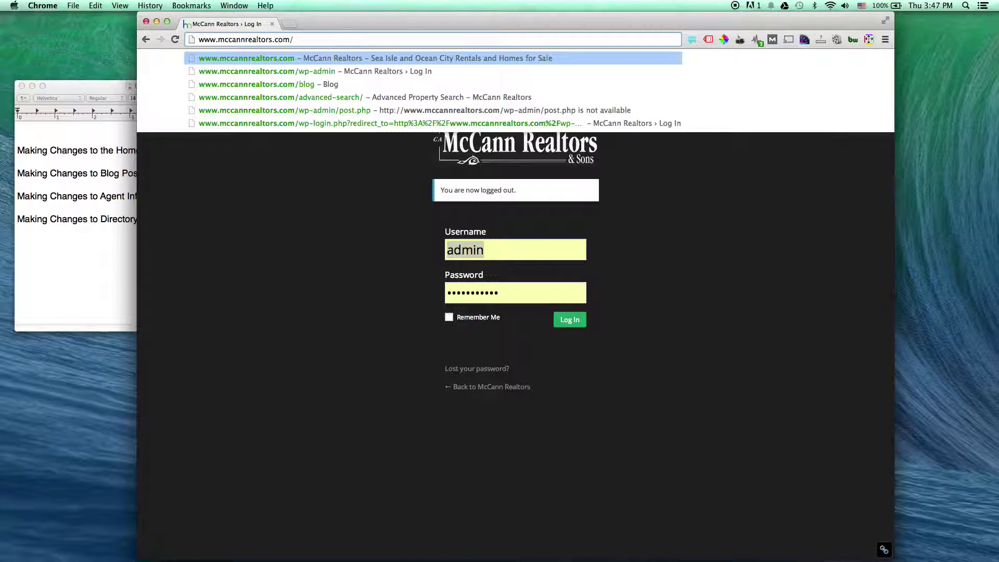
{"action": "key", "text": "Down"}
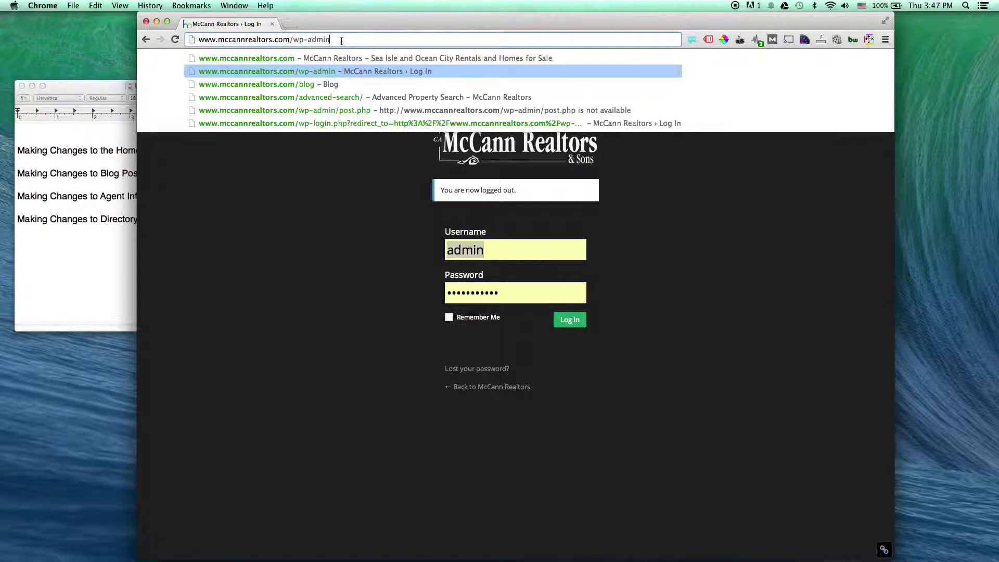
{"action": "key", "text": "Return"}
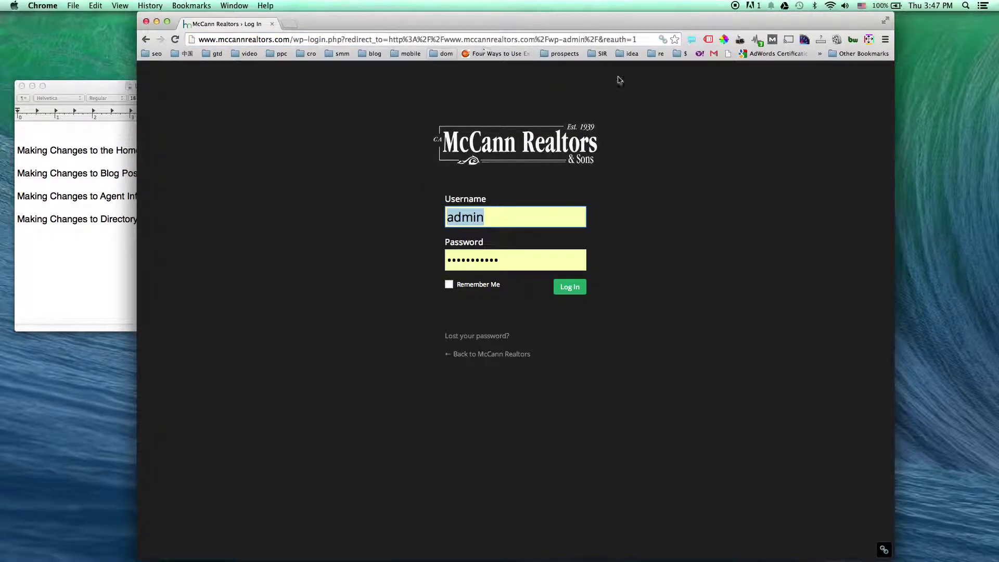
{"action": "key", "text": "Return"}
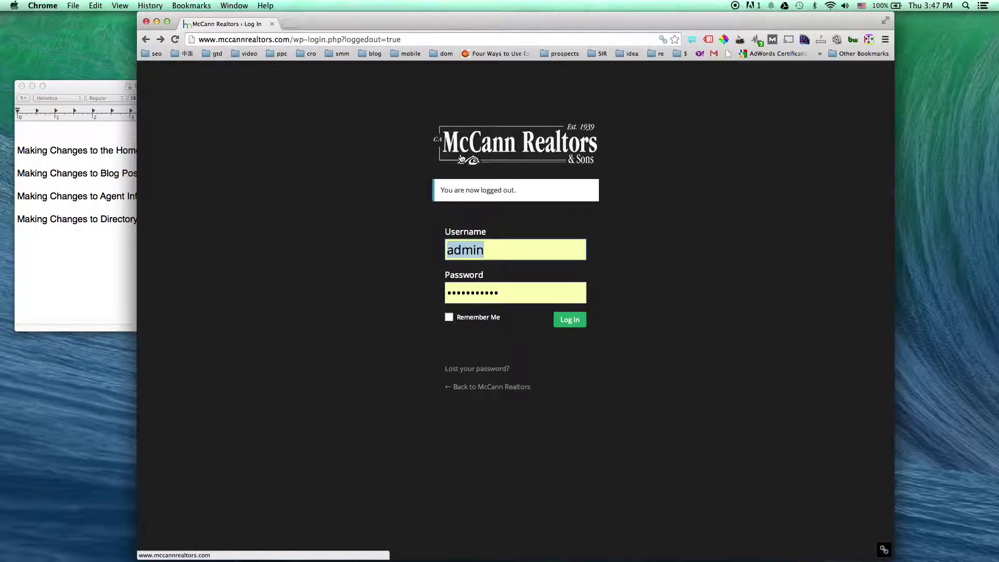
{"action": "left_click", "coordinate": [566, 320]}
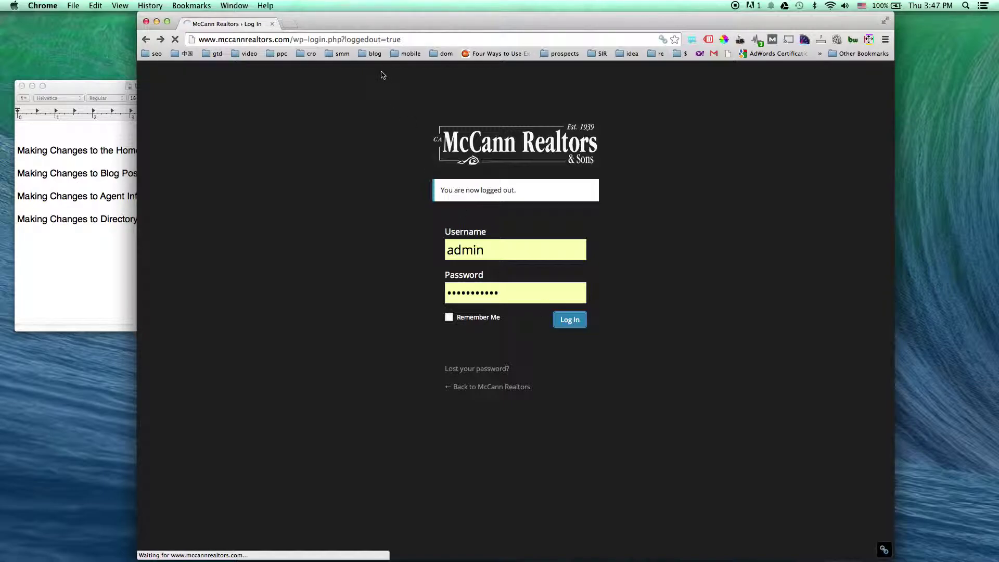
{"action": "left_click_drag", "start_coordinate": [321, 23], "coordinate": [265, 22]}
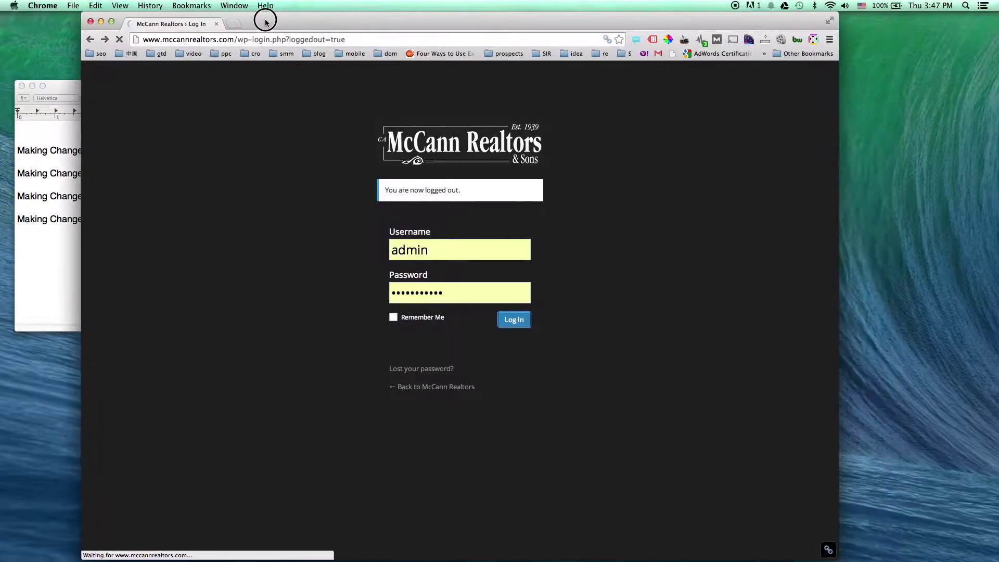
{"action": "left_click", "coordinate": [232, 23]}
{"action": "type", "text": "www.mccannrealtors.com/"}
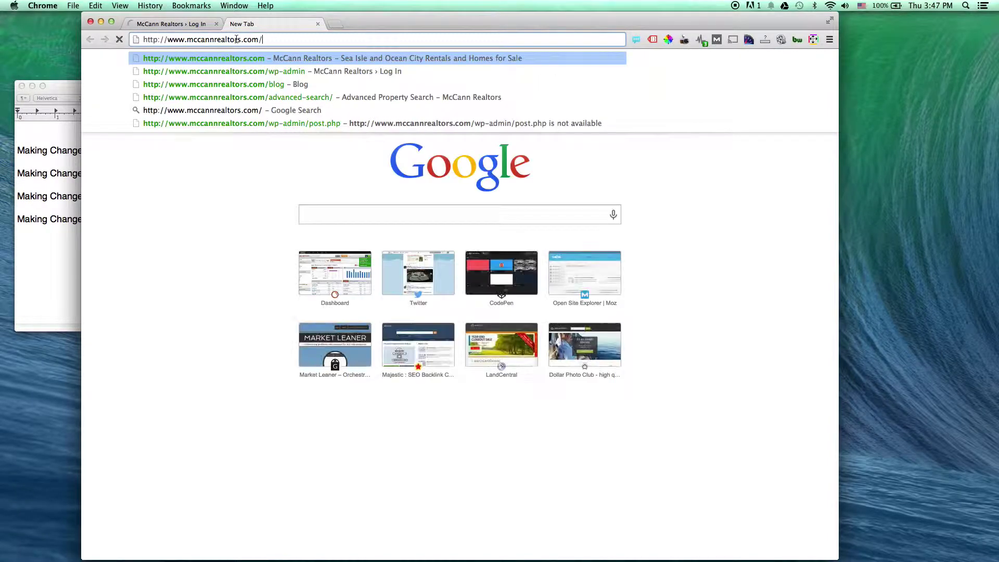
{"action": "key", "text": "Return"}
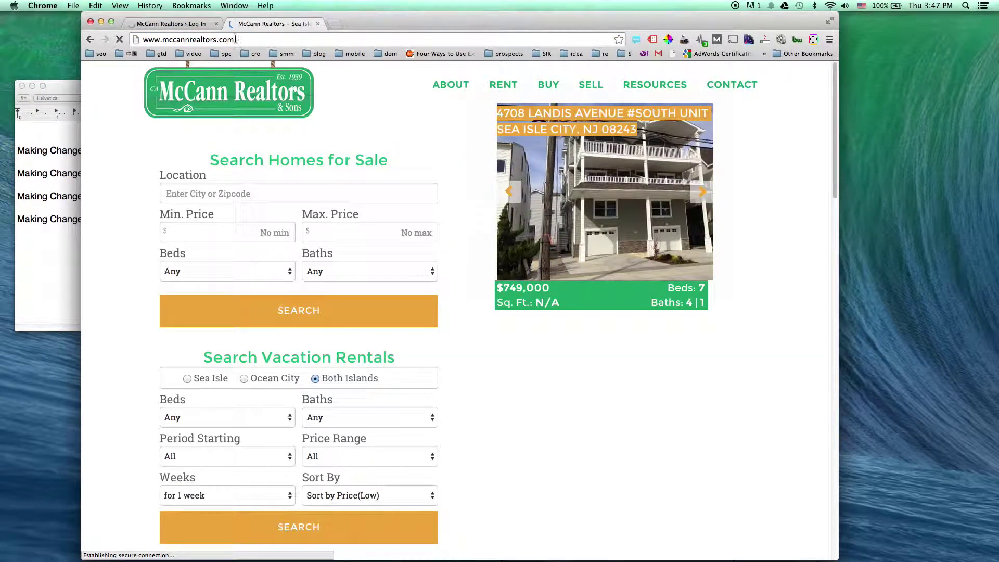
{"action": "left_click", "coordinate": [189, 25]}
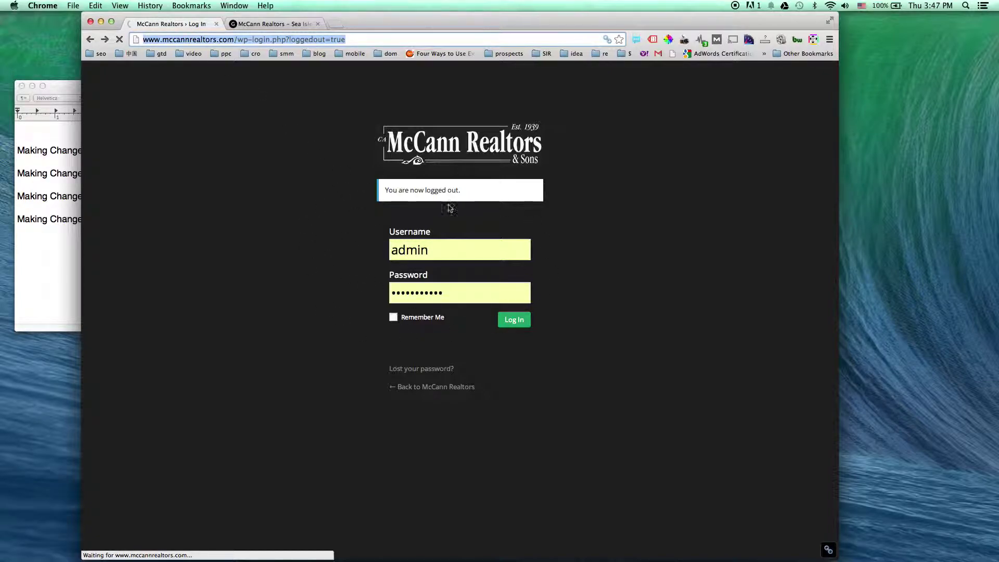
{"action": "left_click", "coordinate": [271, 24]}
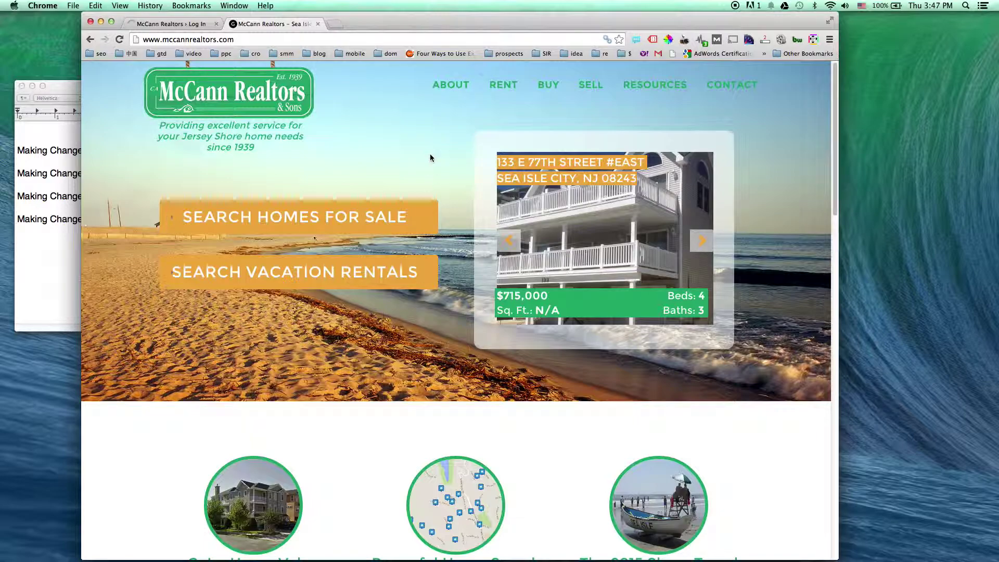
{"action": "scroll", "coordinate": [458, 164], "scroll_direction": "down", "scroll_amount": 5}
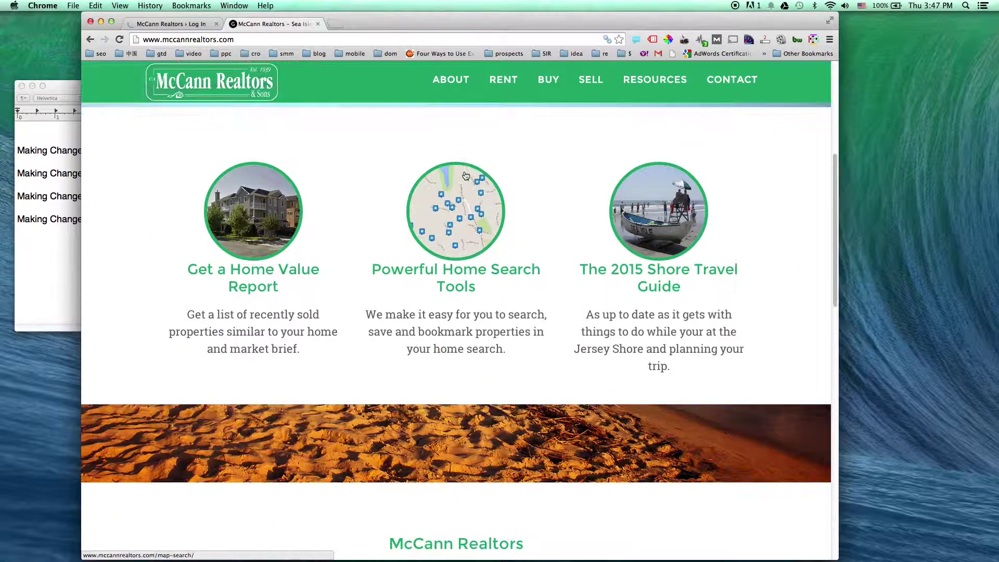
{"action": "left_click", "coordinate": [191, 25]}
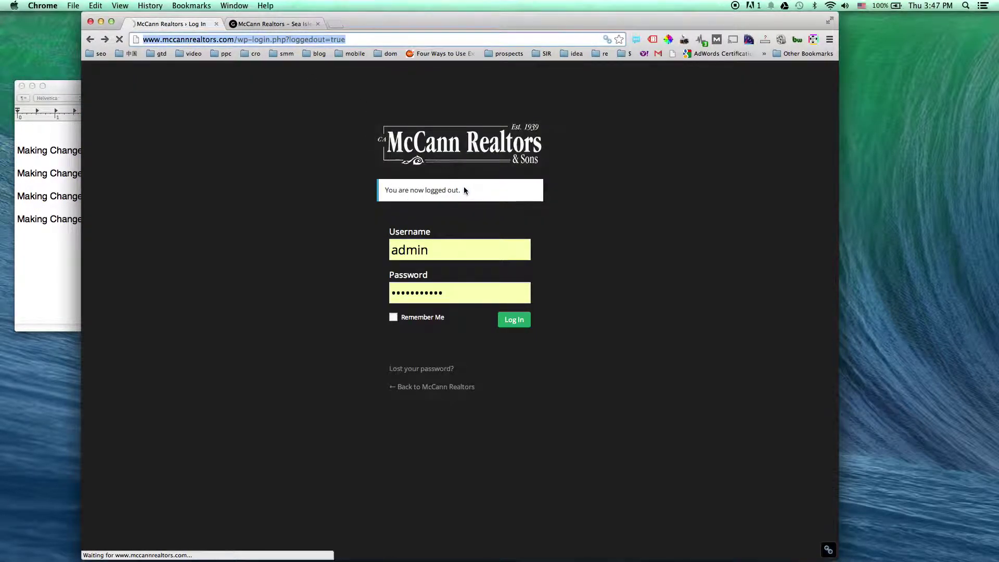
{"action": "left_click", "coordinate": [518, 323]}
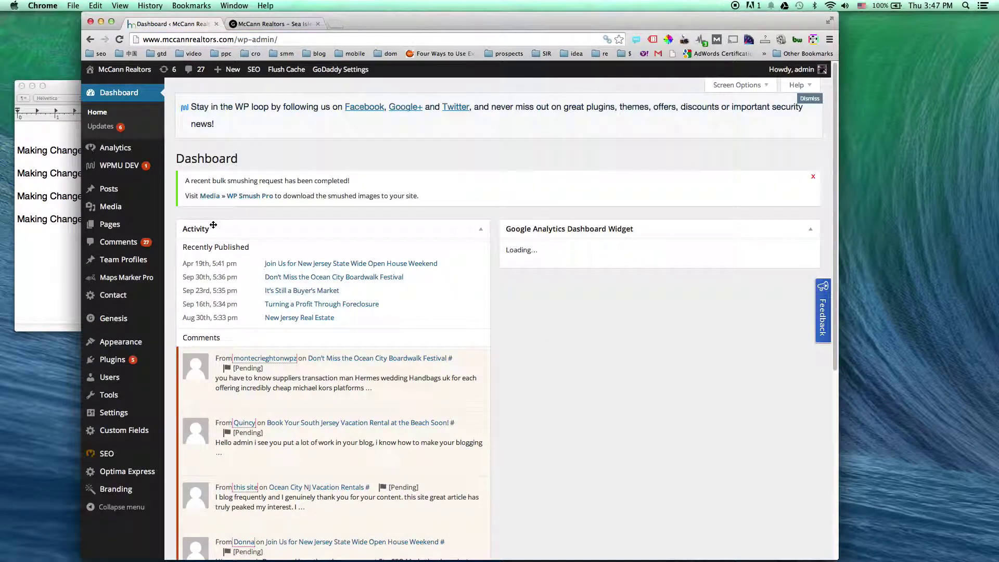
Go to Appearance > Widgets from the admin sidebar
{"action": "mouse_move", "coordinate": [125, 224]}
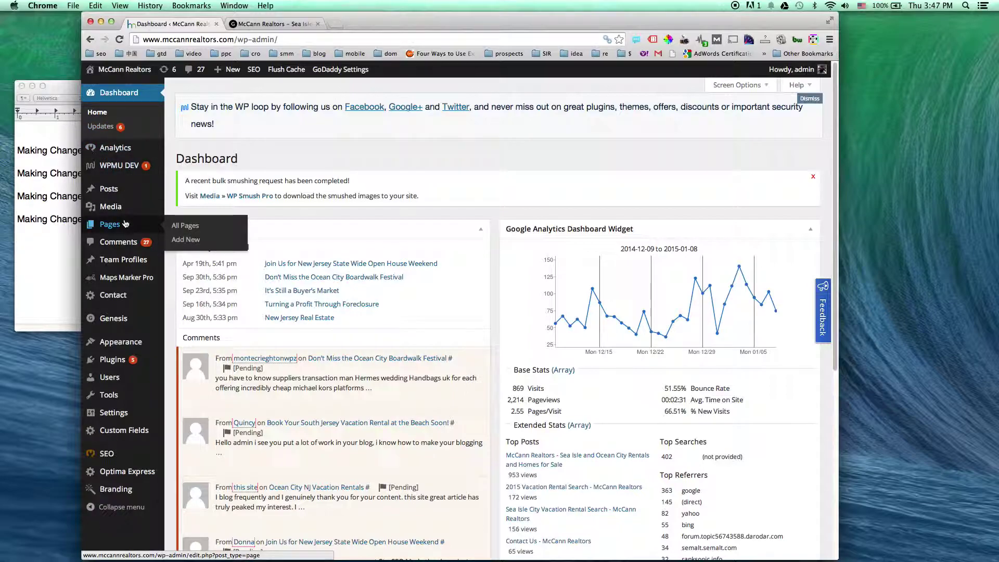
{"action": "mouse_move", "coordinate": [123, 341]}
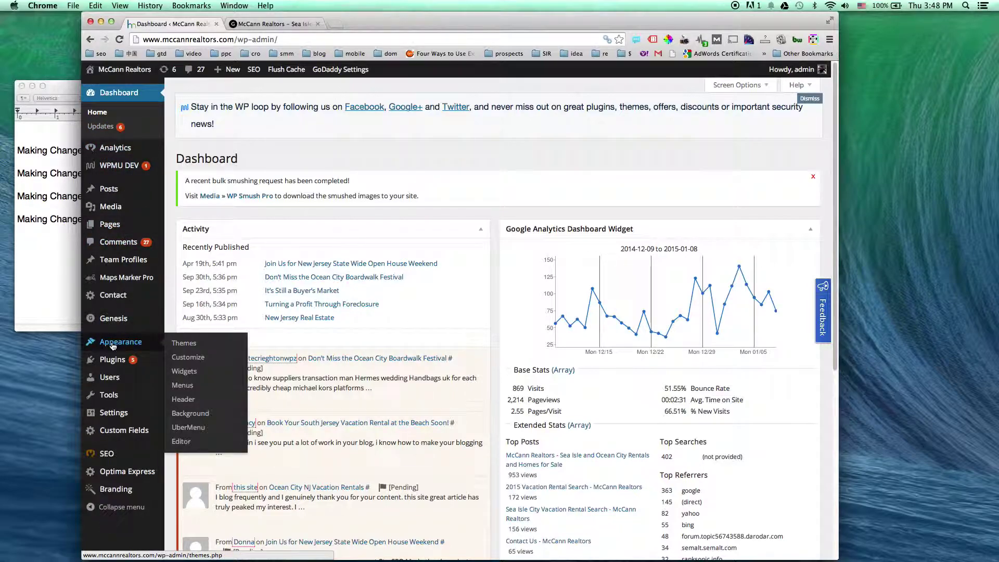
{"action": "left_click", "coordinate": [179, 372]}
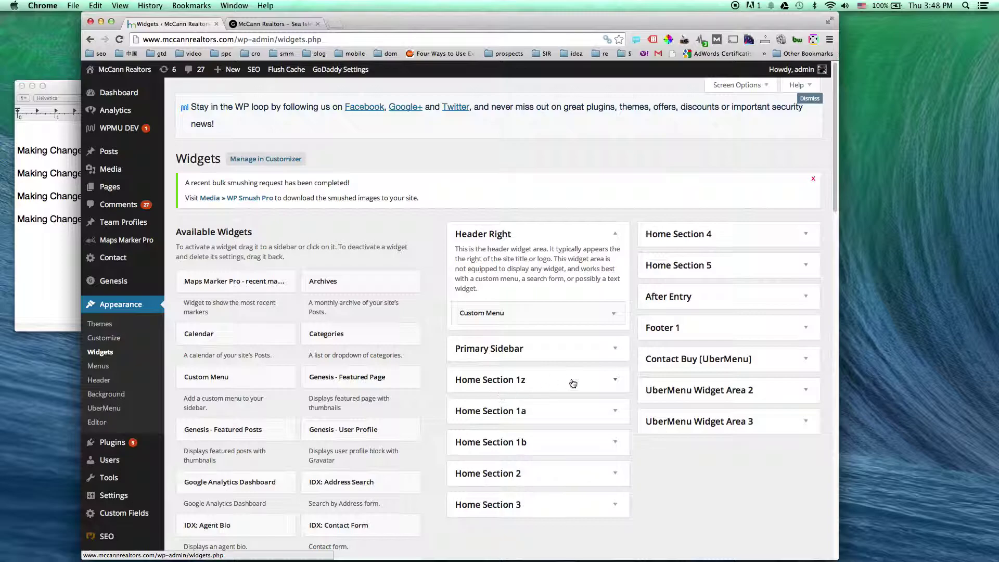
Inspect the tagline HTML in Home Section 1a's first Text widget and compare it with the live site
{"action": "left_click", "coordinate": [590, 381]}
{"action": "left_click", "coordinate": [598, 382]}
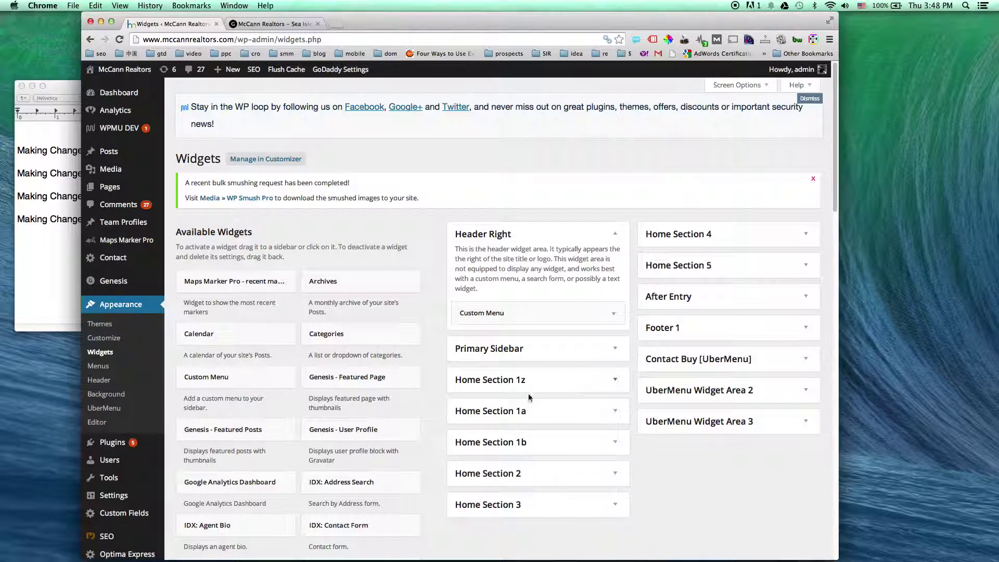
{"action": "left_click", "coordinate": [614, 414]}
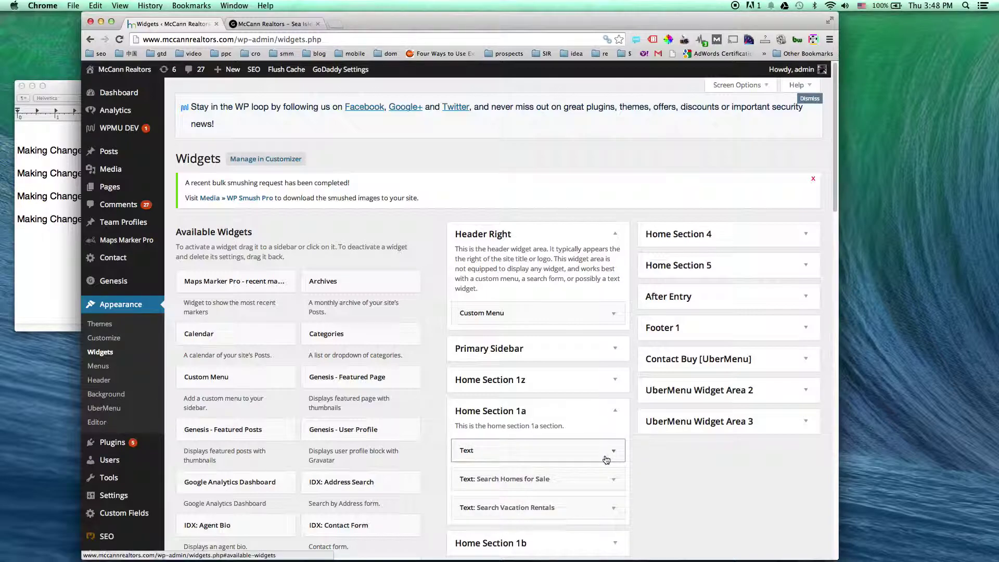
{"action": "left_click", "coordinate": [599, 441]}
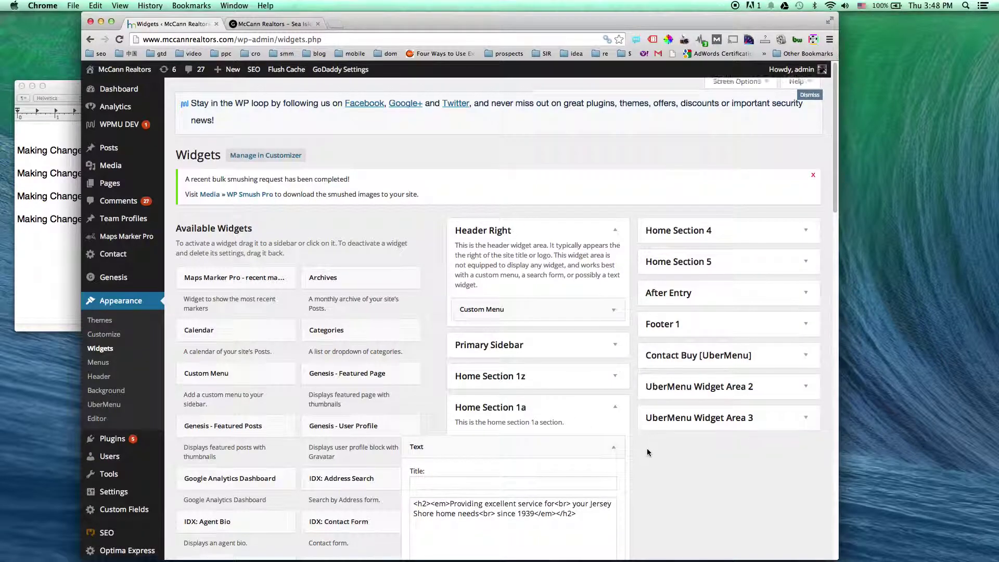
{"action": "scroll", "coordinate": [593, 416], "scroll_direction": "down", "scroll_amount": 5}
{"action": "left_click_drag", "start_coordinate": [592, 406], "coordinate": [419, 356]}
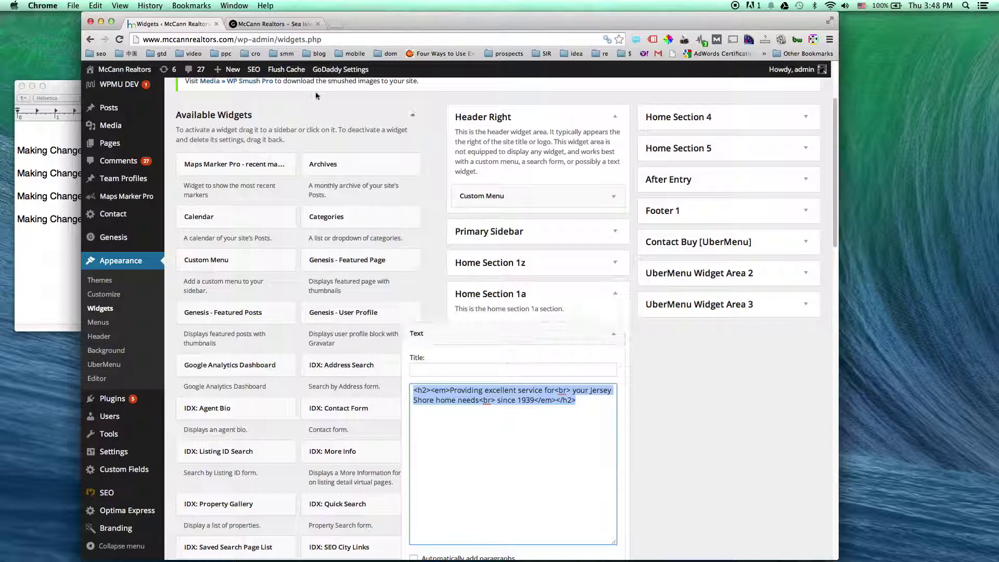
{"action": "left_click", "coordinate": [277, 26]}
{"action": "scroll", "coordinate": [219, 150], "scroll_direction": "up", "scroll_amount": 10}
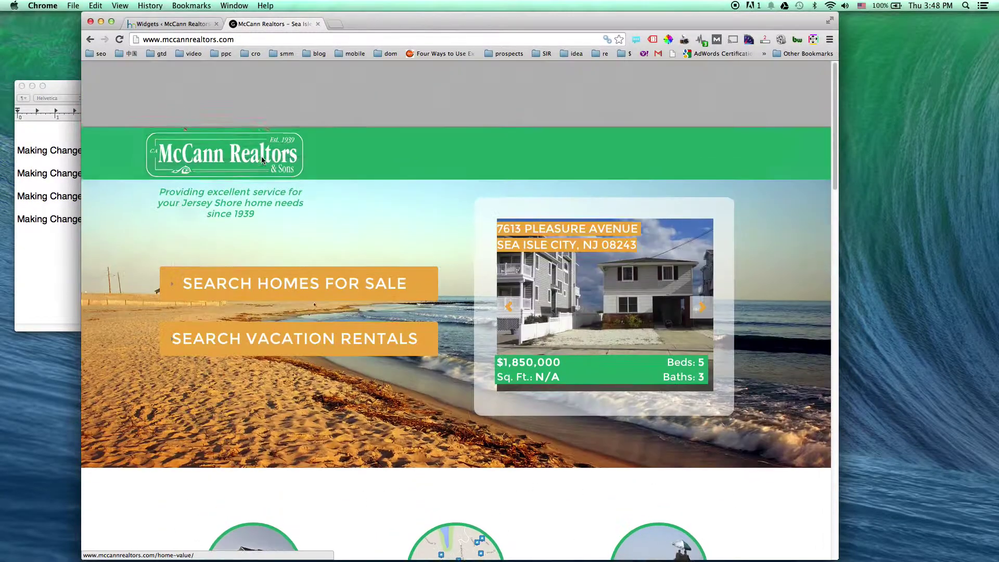
{"action": "left_click", "coordinate": [171, 24]}
Check the Search Homes for Sale and Search Vacation Rentals widgets, then open Home Section 2's Text widget
{"action": "scroll", "coordinate": [653, 404], "scroll_direction": "down", "scroll_amount": 5}
{"action": "left_click", "coordinate": [613, 437]}
{"action": "scroll", "coordinate": [692, 440], "scroll_direction": "down", "scroll_amount": 2}
{"action": "scroll", "coordinate": [691, 440], "scroll_direction": "down", "scroll_amount": 3}
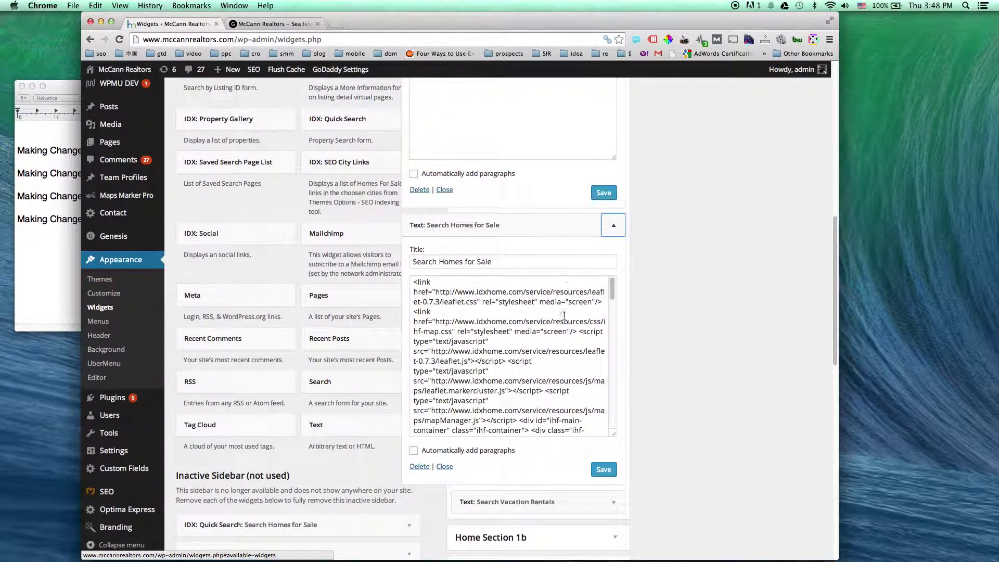
{"action": "left_click", "coordinate": [613, 228]}
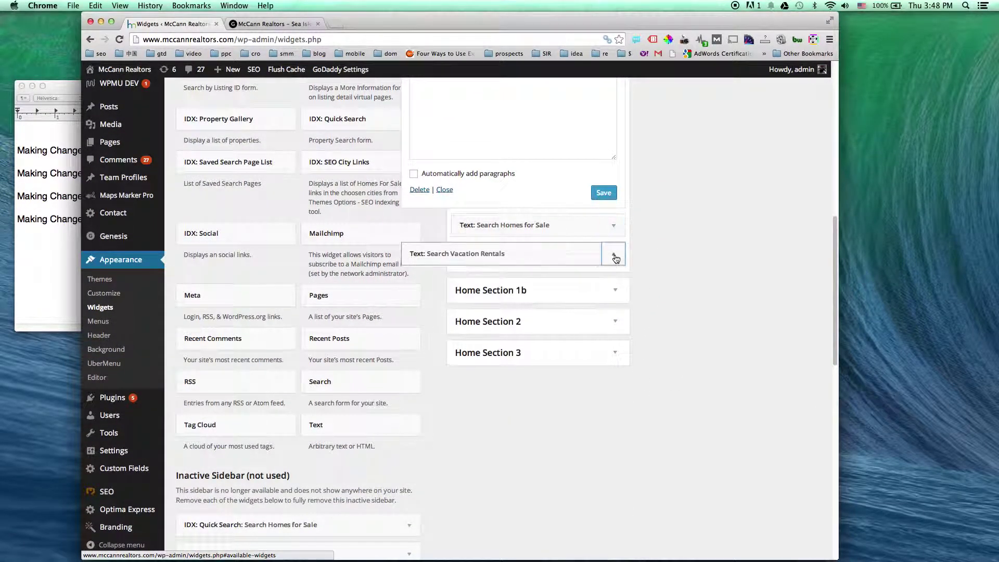
{"action": "left_click", "coordinate": [614, 254]}
{"action": "left_click", "coordinate": [613, 254]}
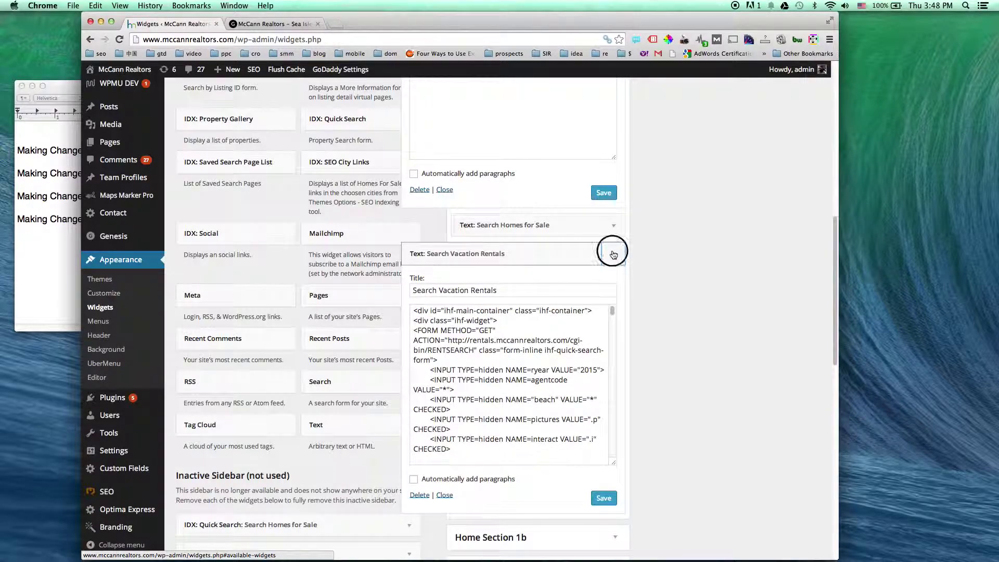
{"action": "scroll", "coordinate": [635, 282], "scroll_direction": "down", "scroll_amount": 1}
{"action": "left_click", "coordinate": [617, 284]}
{"action": "left_click", "coordinate": [613, 320]}
Highlight the Get a Home Value Report text in Home Section 2 and compare it on the live homepage
{"action": "scroll", "coordinate": [666, 319], "scroll_direction": "down", "scroll_amount": 2}
{"action": "scroll", "coordinate": [667, 321], "scroll_direction": "down", "scroll_amount": 1}
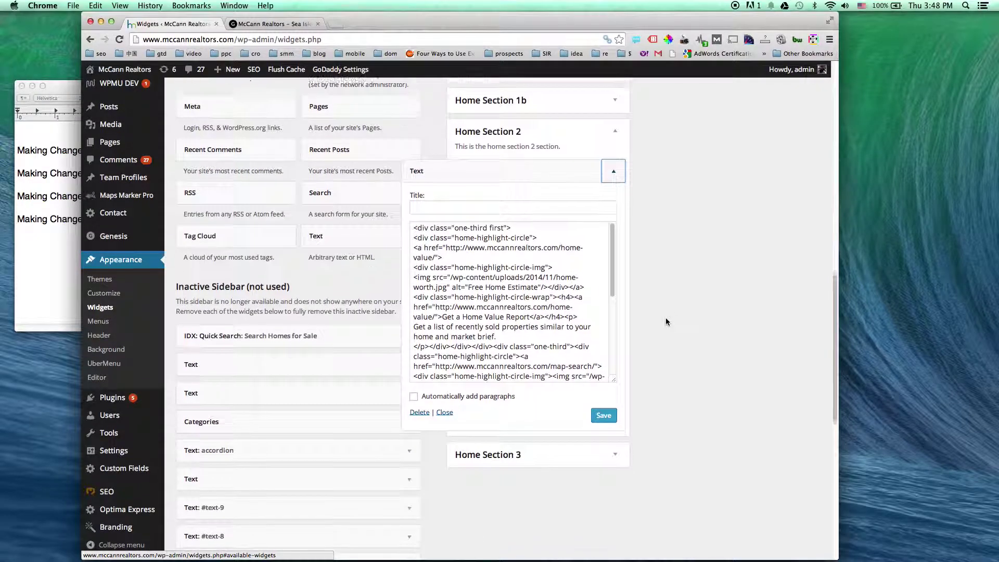
{"action": "scroll", "coordinate": [550, 272], "scroll_direction": "up", "scroll_amount": 1}
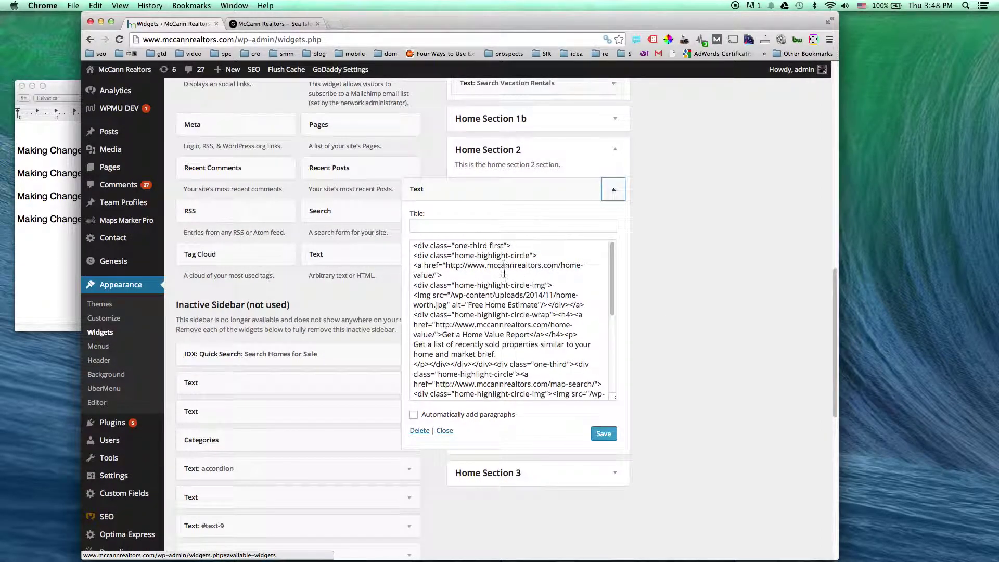
{"action": "scroll", "coordinate": [512, 303], "scroll_direction": "down", "scroll_amount": 3}
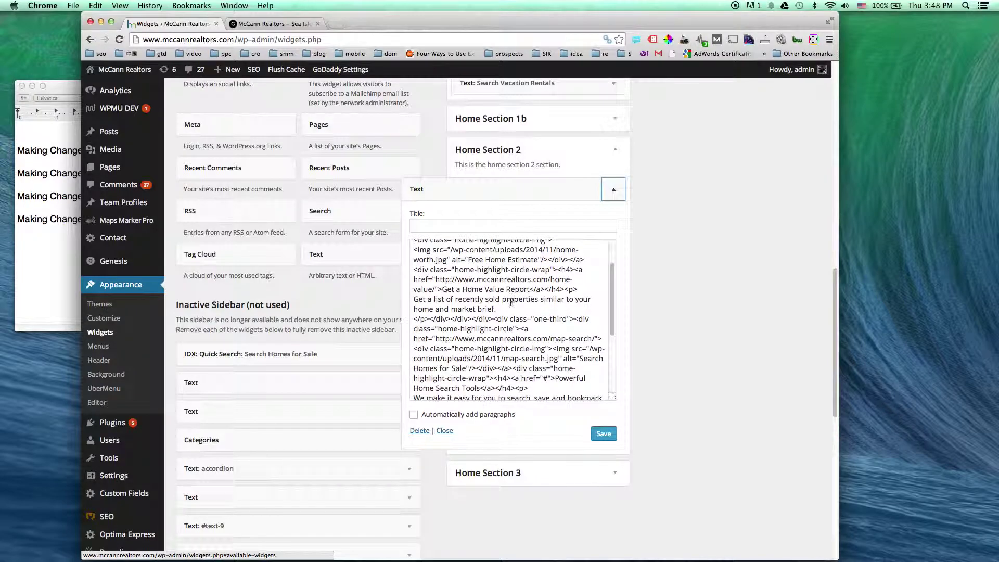
{"action": "left_click_drag", "start_coordinate": [443, 290], "coordinate": [529, 289]}
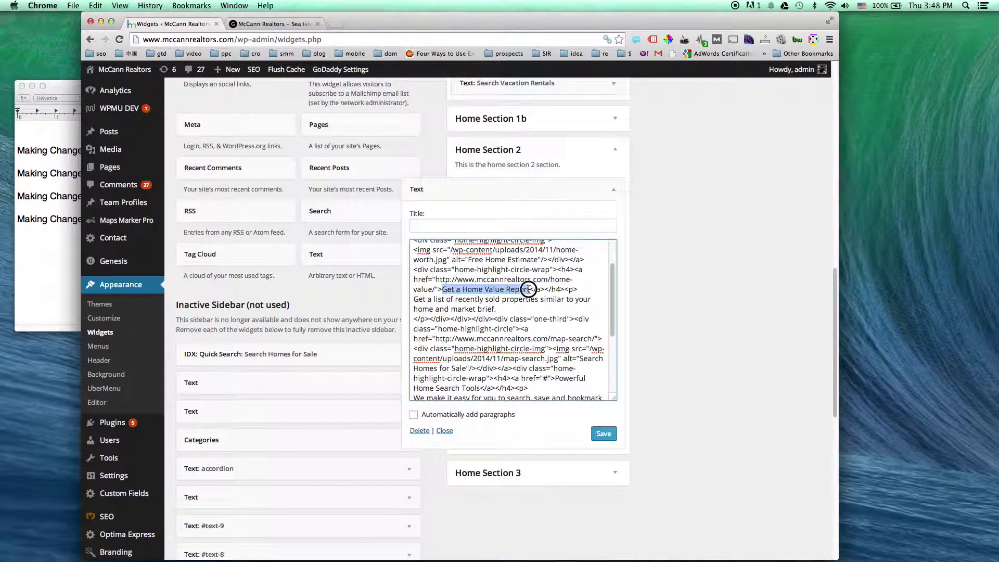
{"action": "left_click_drag", "start_coordinate": [416, 299], "coordinate": [499, 309]}
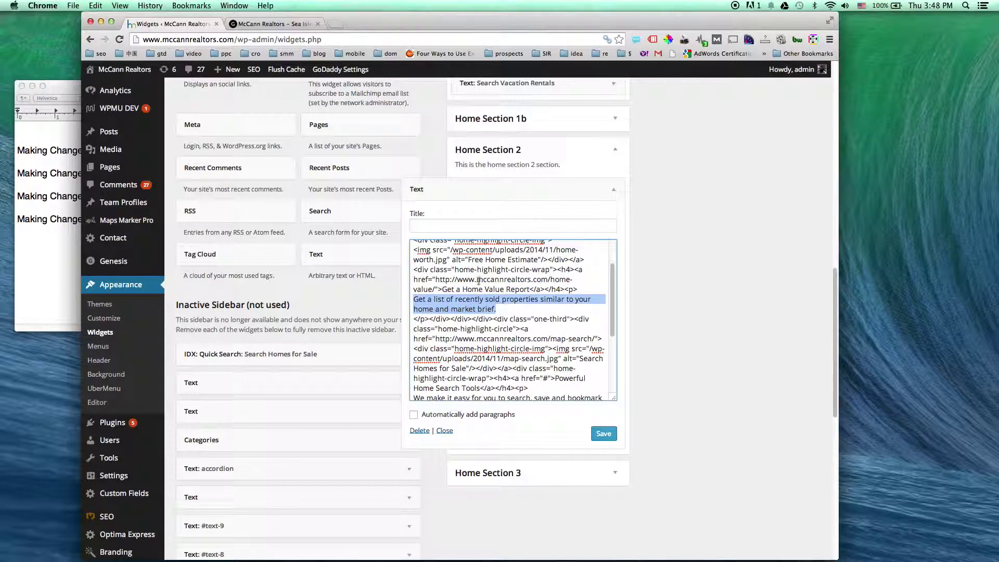
{"action": "left_click", "coordinate": [280, 24]}
{"action": "scroll", "coordinate": [350, 373], "scroll_direction": "down", "scroll_amount": 5}
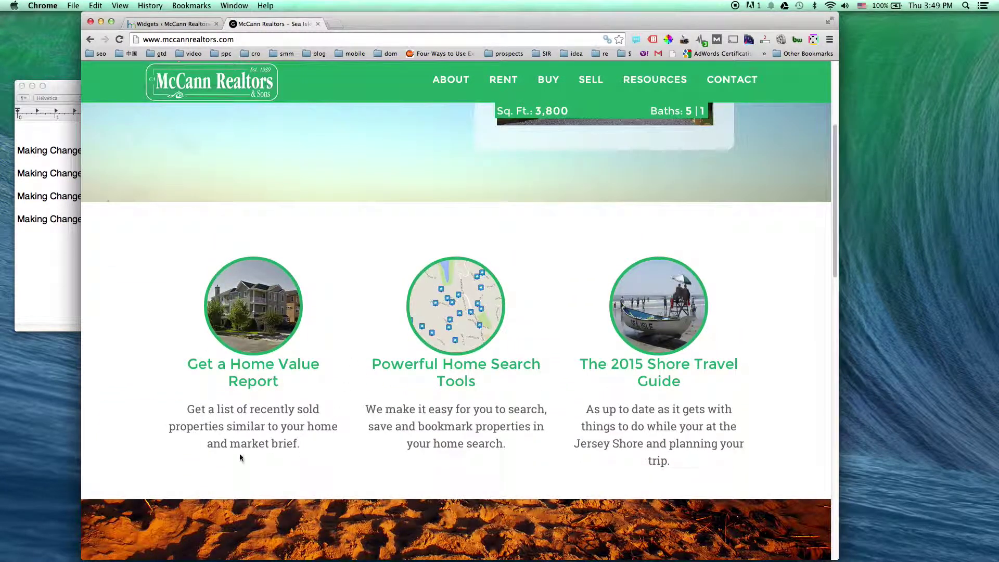
{"action": "scroll", "coordinate": [381, 454], "scroll_direction": "down", "scroll_amount": 2}
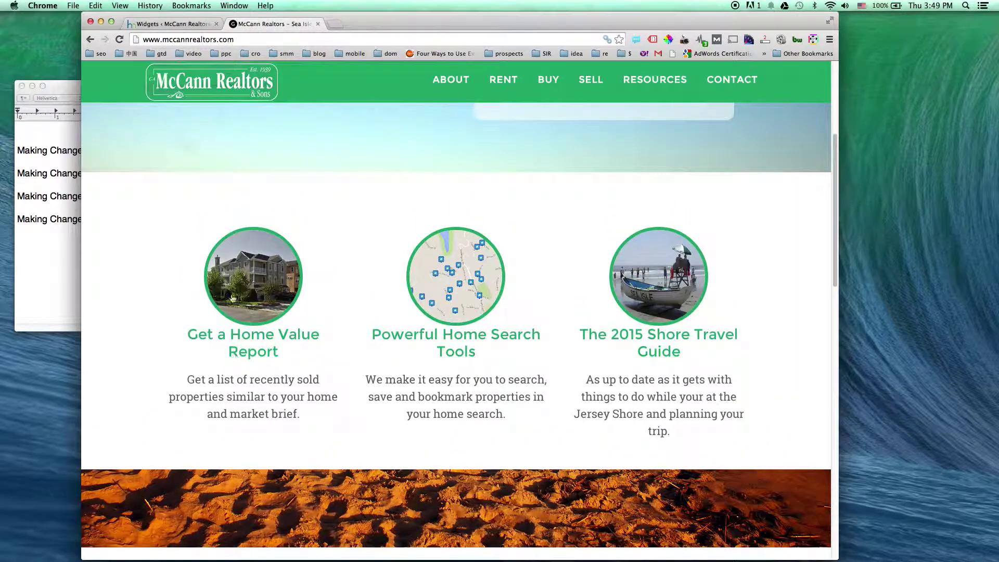
{"action": "left_click", "coordinate": [182, 24]}
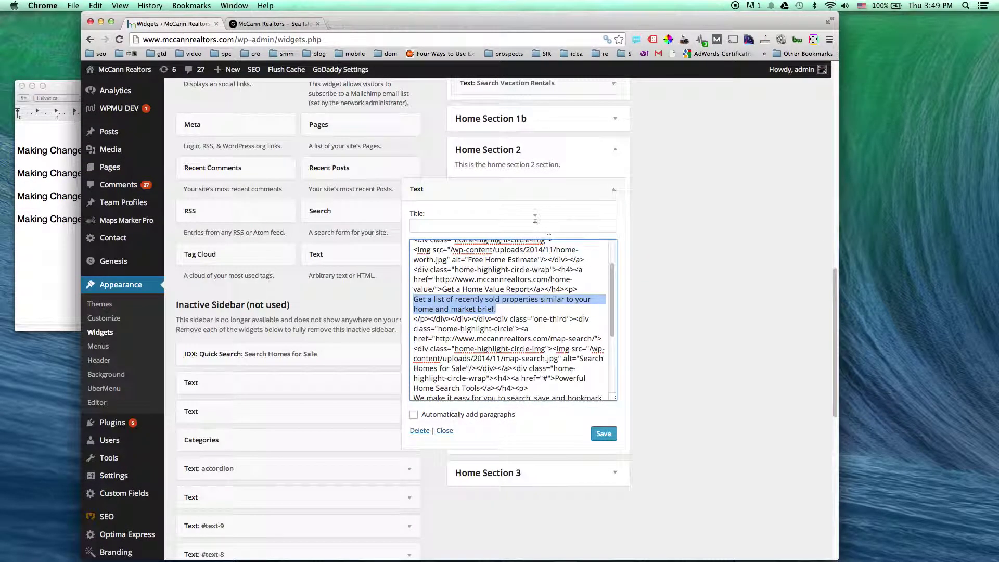
Collapse the Home Section 2 widget, recheck the live page, and expand Home Sections 3 and 4
{"action": "left_click", "coordinate": [614, 189]}
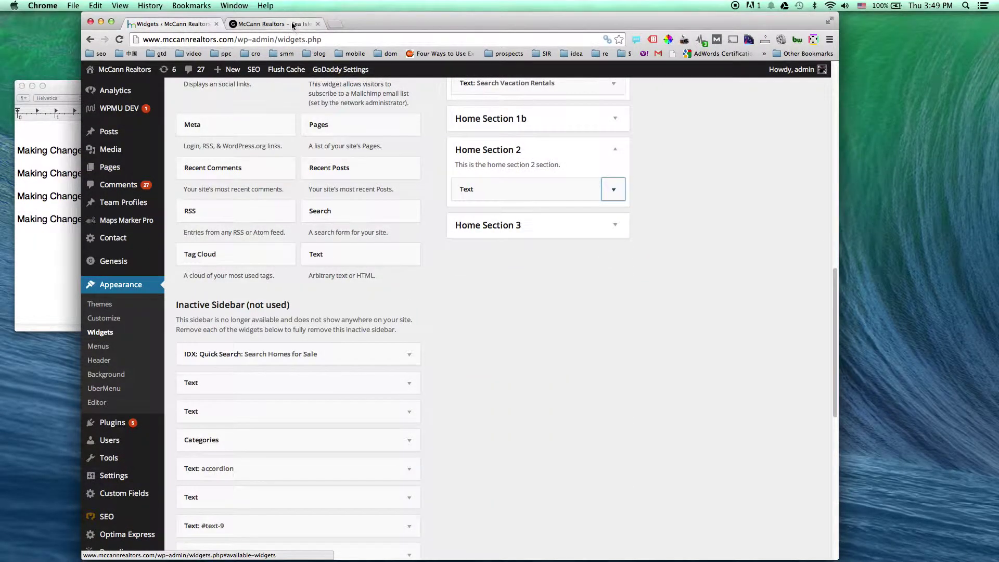
{"action": "left_click", "coordinate": [279, 24]}
{"action": "scroll", "coordinate": [331, 338], "scroll_direction": "up", "scroll_amount": 5}
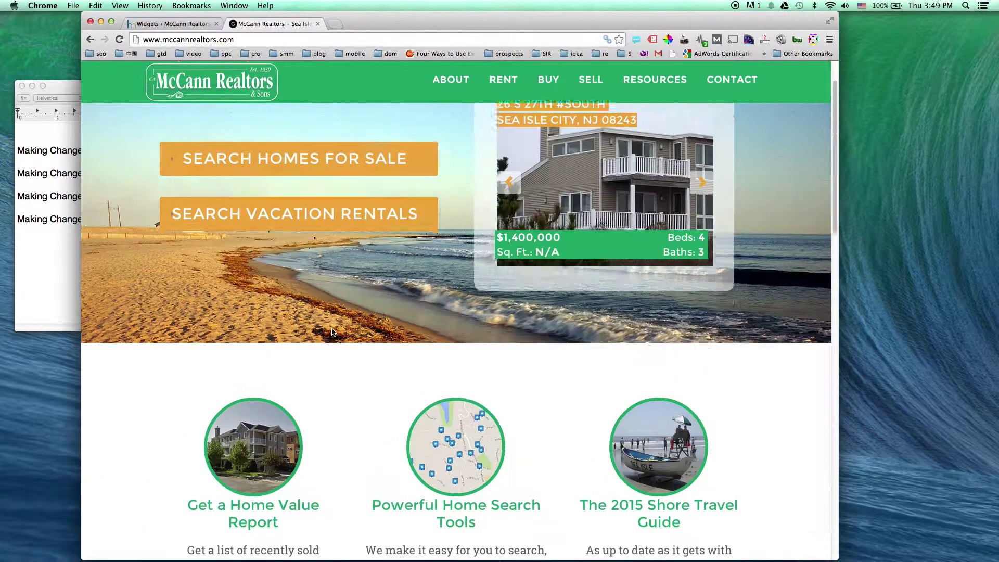
{"action": "scroll", "coordinate": [458, 418], "scroll_direction": "down", "scroll_amount": 10}
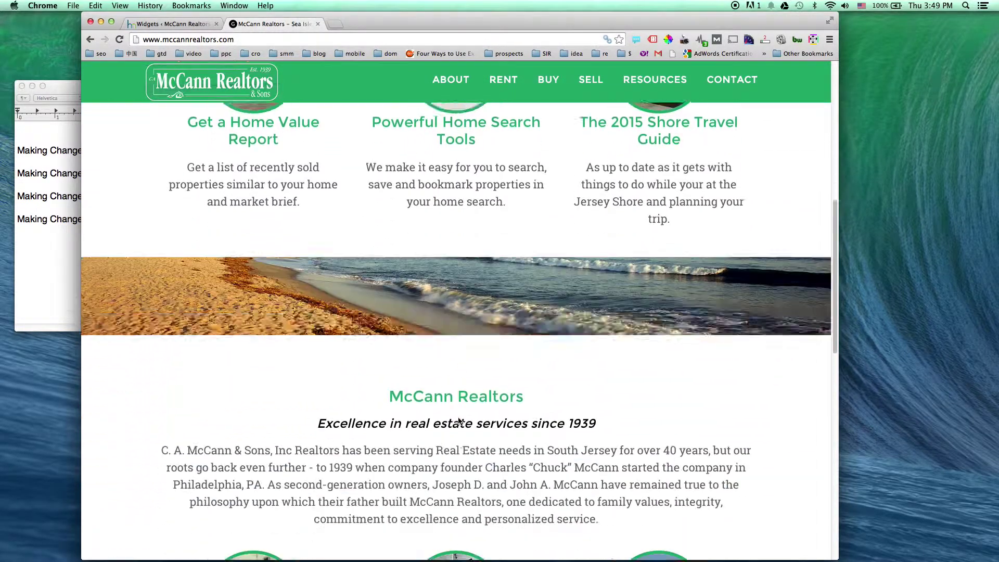
{"action": "scroll", "coordinate": [459, 421], "scroll_direction": "down", "scroll_amount": 3}
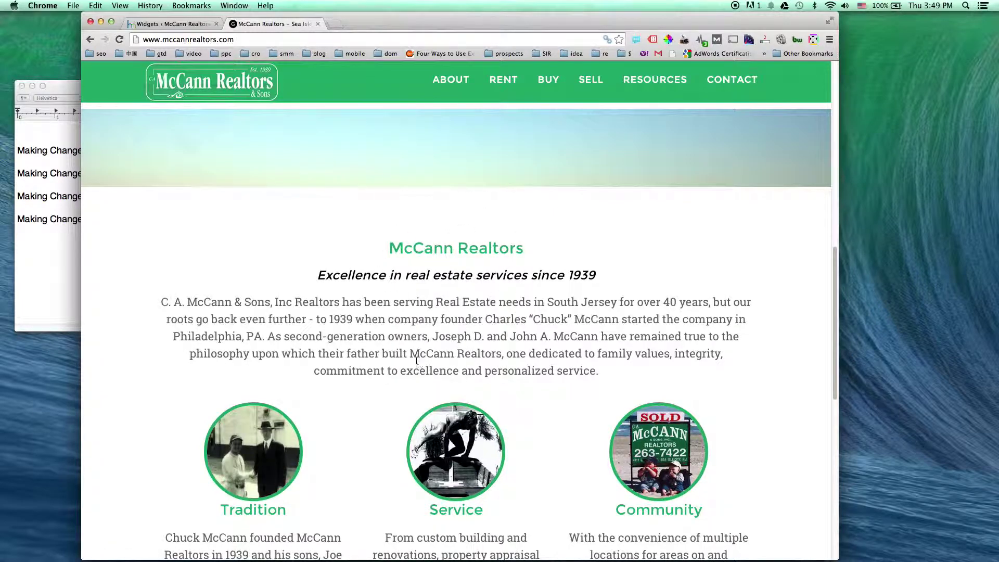
{"action": "left_click", "coordinate": [172, 24]}
{"action": "left_click", "coordinate": [623, 227]}
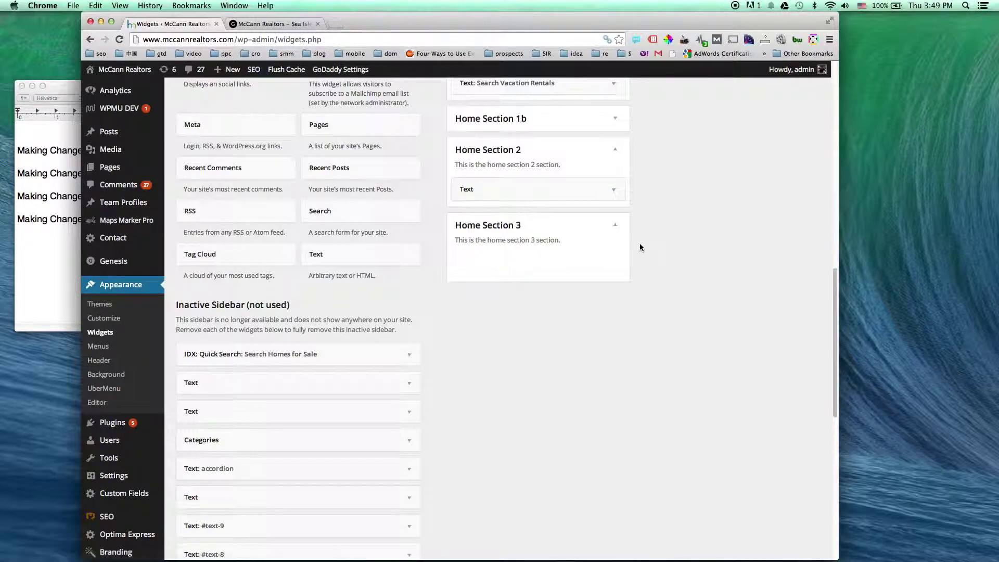
{"action": "scroll", "coordinate": [736, 237], "scroll_direction": "up", "scroll_amount": 15}
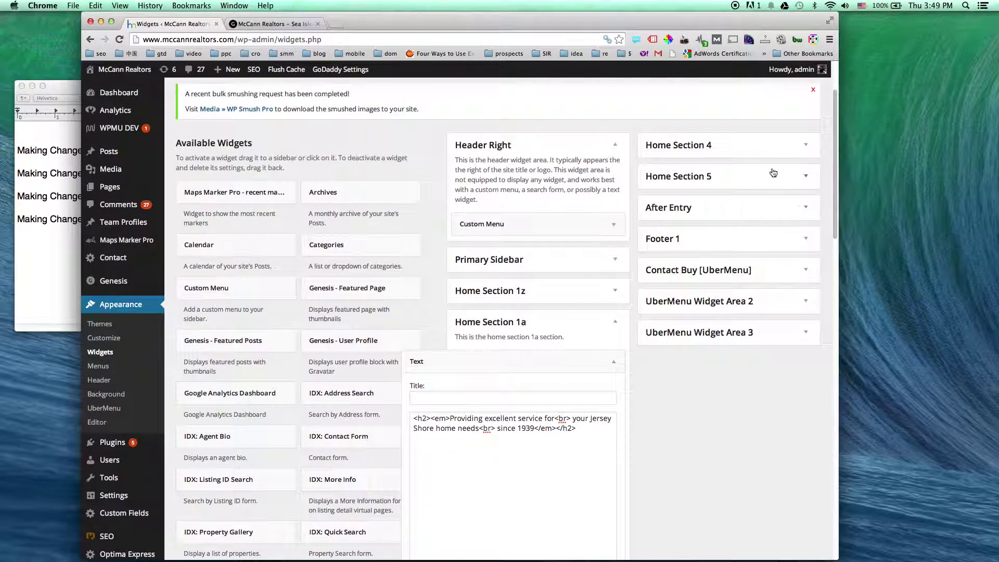
{"action": "left_click", "coordinate": [779, 150]}
{"action": "scroll", "coordinate": [736, 332], "scroll_direction": "down", "scroll_amount": 5}
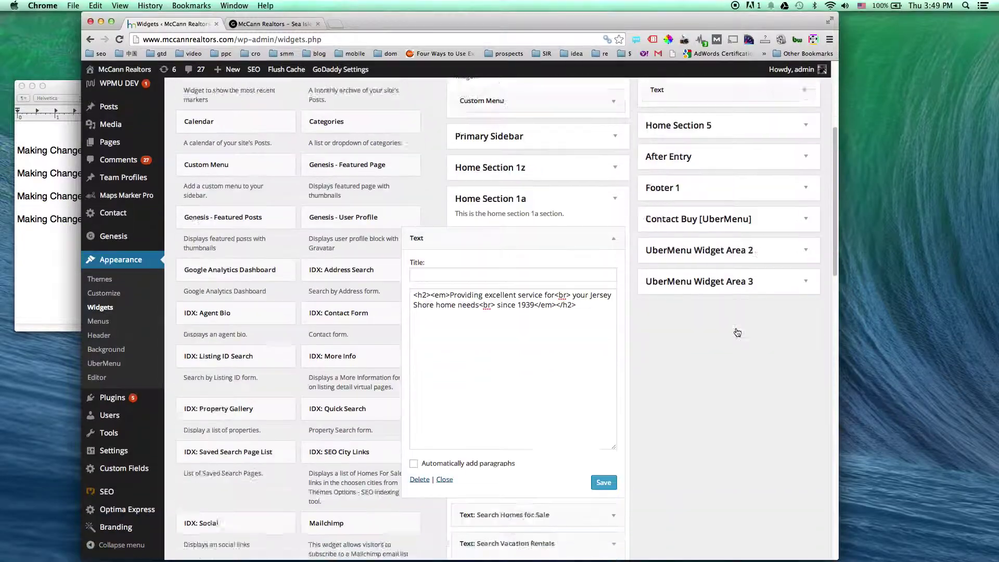
{"action": "scroll", "coordinate": [736, 332], "scroll_direction": "down", "scroll_amount": 4}
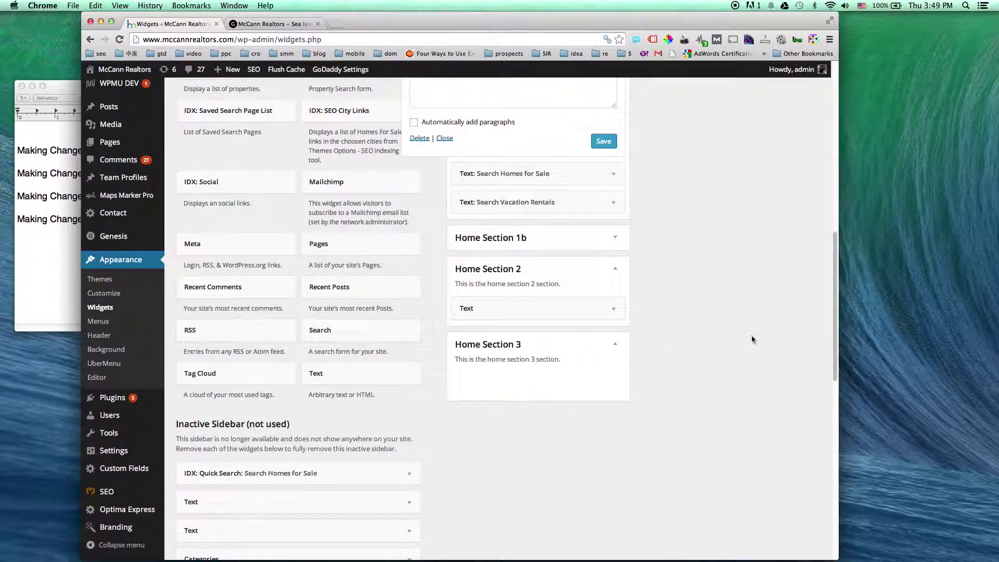
Drop a Text widget into Home Section 3, type 'asdfasdfa as', then delete the widget
{"action": "left_click_drag", "start_coordinate": [381, 373], "coordinate": [550, 379]}
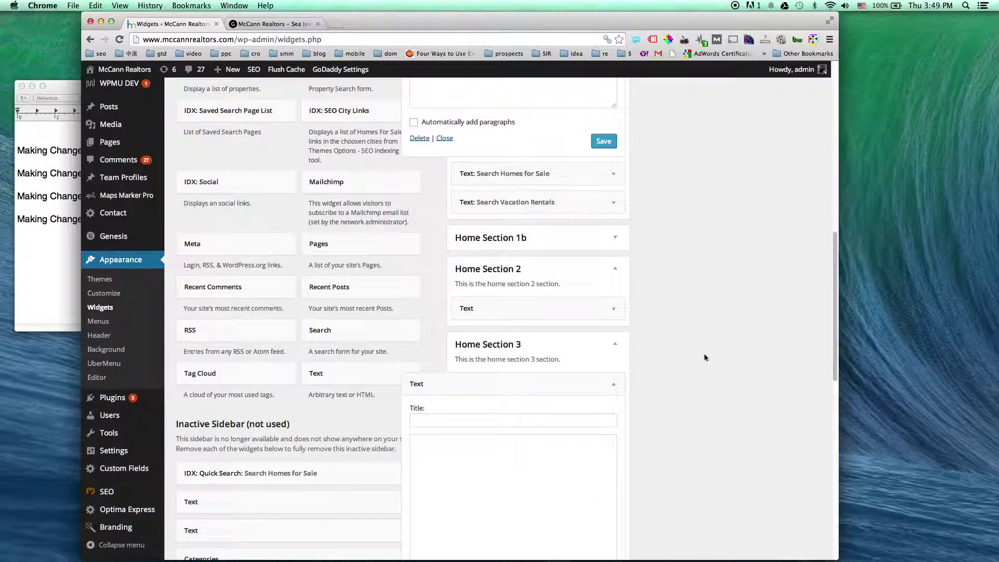
{"action": "scroll", "coordinate": [705, 354], "scroll_direction": "down", "scroll_amount": 3}
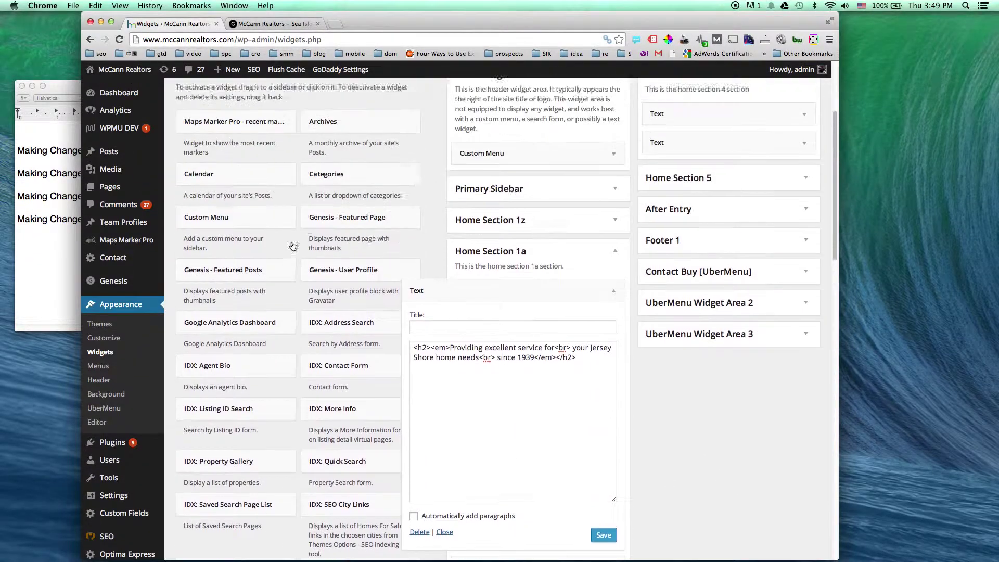
{"action": "scroll", "coordinate": [288, 270], "scroll_direction": "up", "scroll_amount": 2}
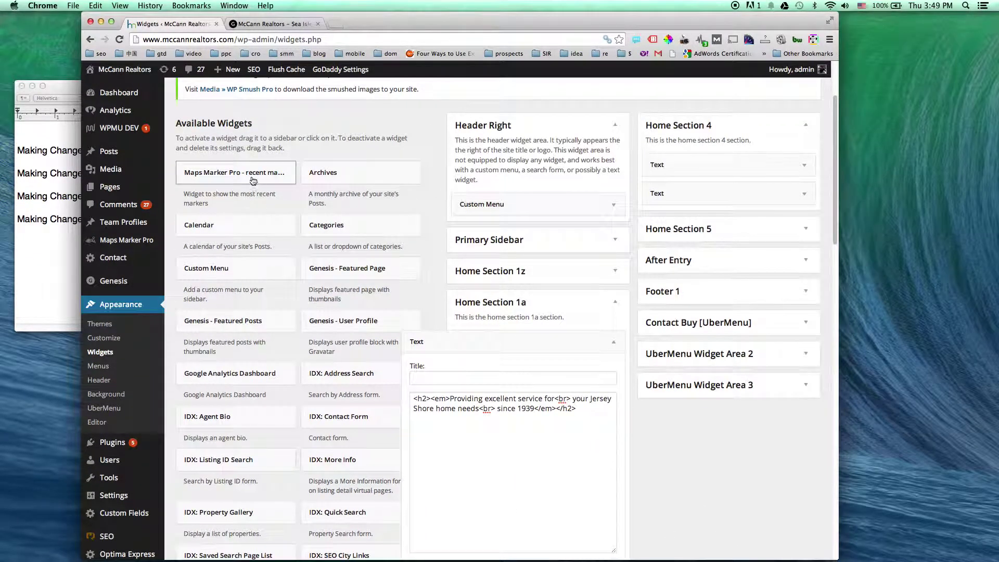
{"action": "scroll", "coordinate": [288, 271], "scroll_direction": "down", "scroll_amount": 5}
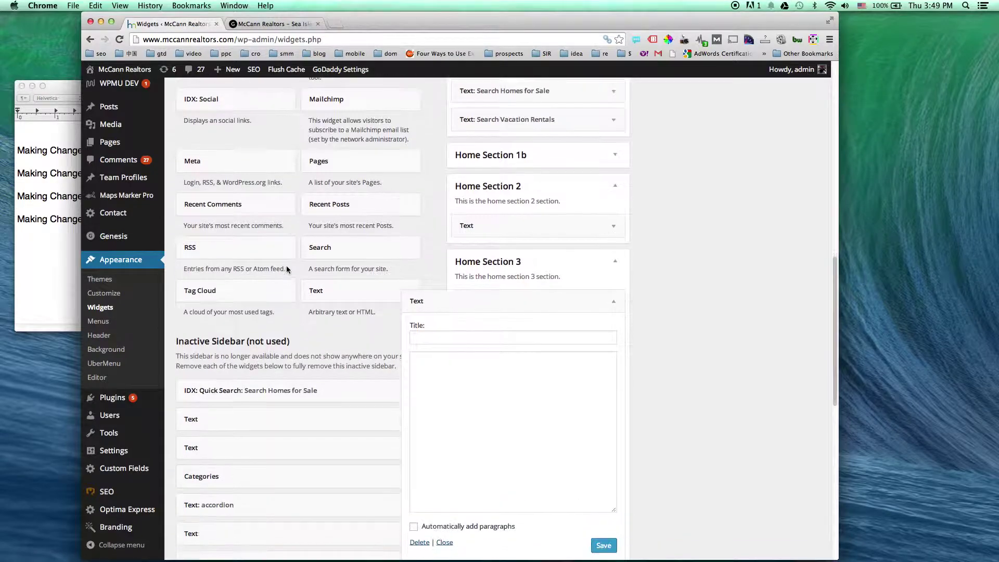
{"action": "scroll", "coordinate": [506, 345], "scroll_direction": "down", "scroll_amount": 1}
{"action": "left_click", "coordinate": [550, 373]}
{"action": "type", "text": "asdfasdfa asdfas"}
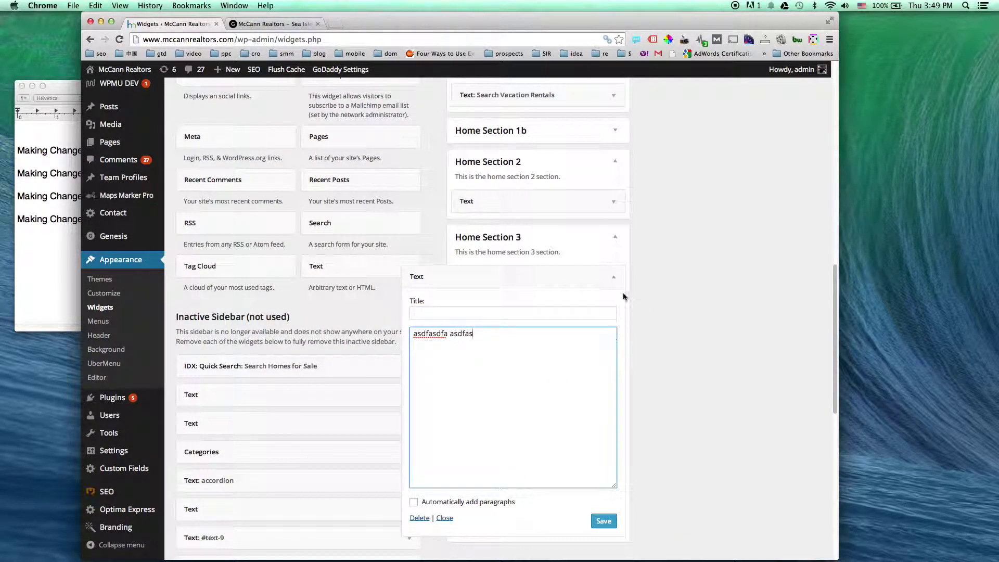
{"action": "left_click", "coordinate": [419, 518]}
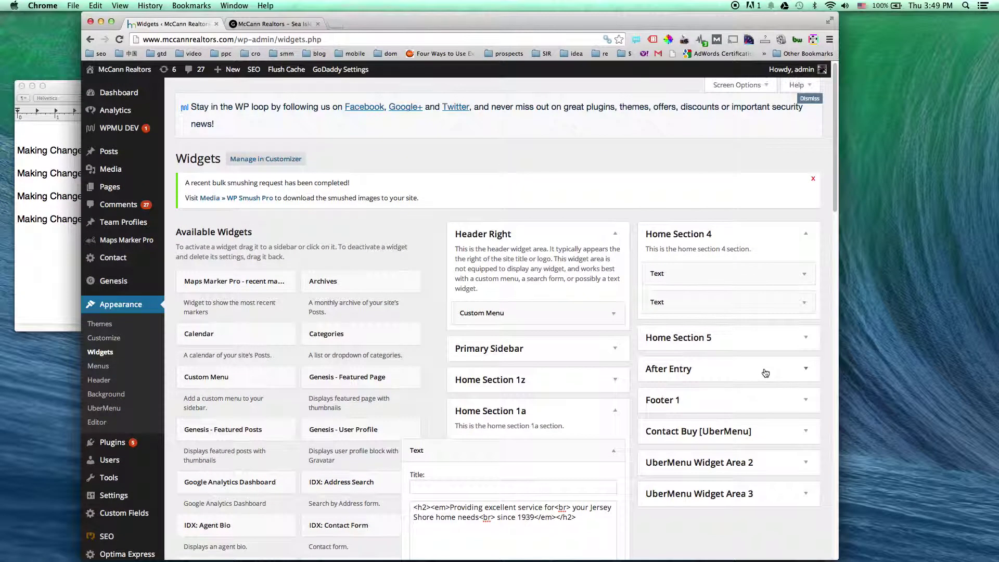
Append 'TEST CHANGE.' to the first Home Section 4 Text widget, save it, and view the live homepage
{"action": "left_click", "coordinate": [805, 274]}
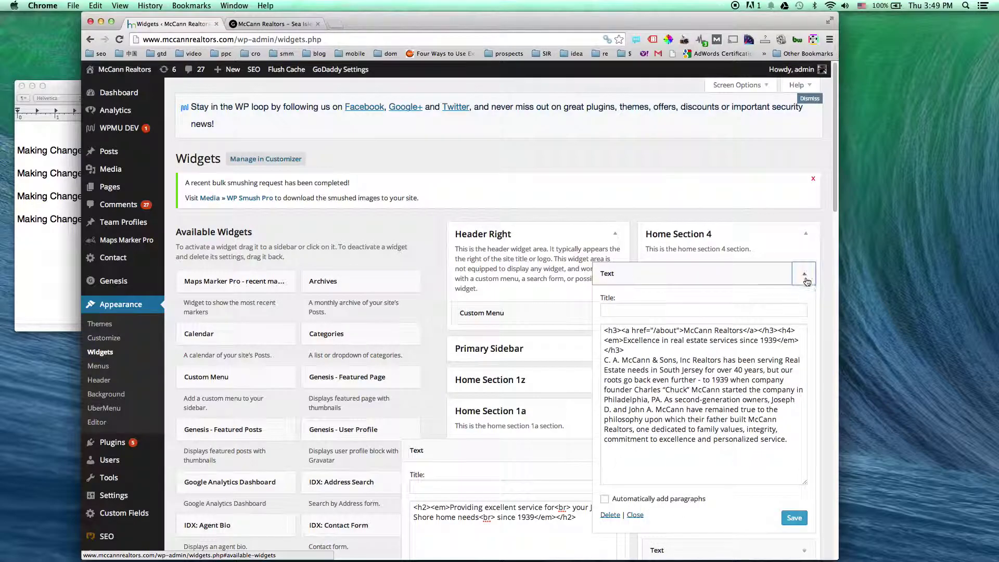
{"action": "scroll", "coordinate": [754, 281], "scroll_direction": "down", "scroll_amount": 3}
{"action": "double_click", "coordinate": [692, 271]}
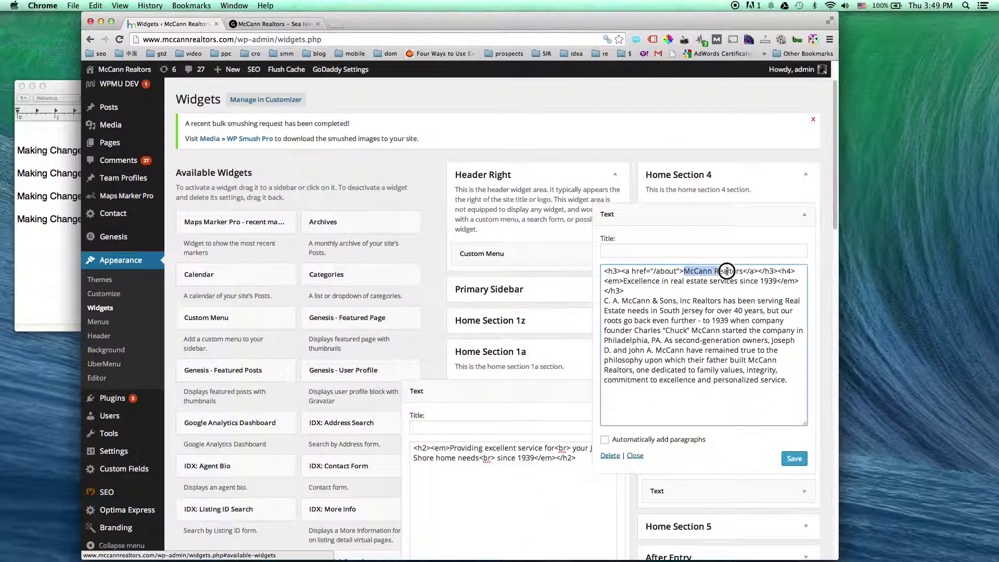
{"action": "left_click_drag", "start_coordinate": [725, 271], "coordinate": [733, 271]}
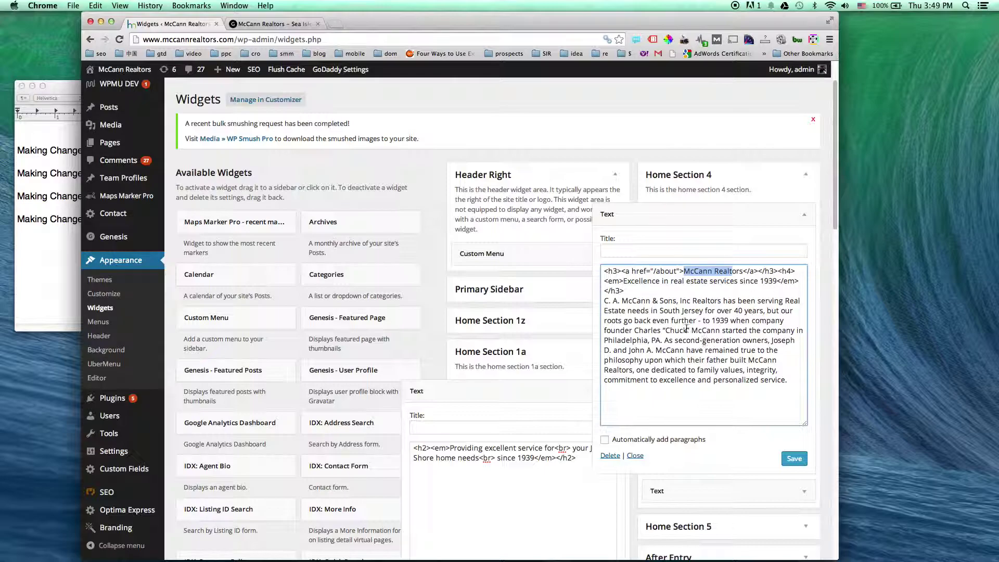
{"action": "left_click", "coordinate": [797, 380]}
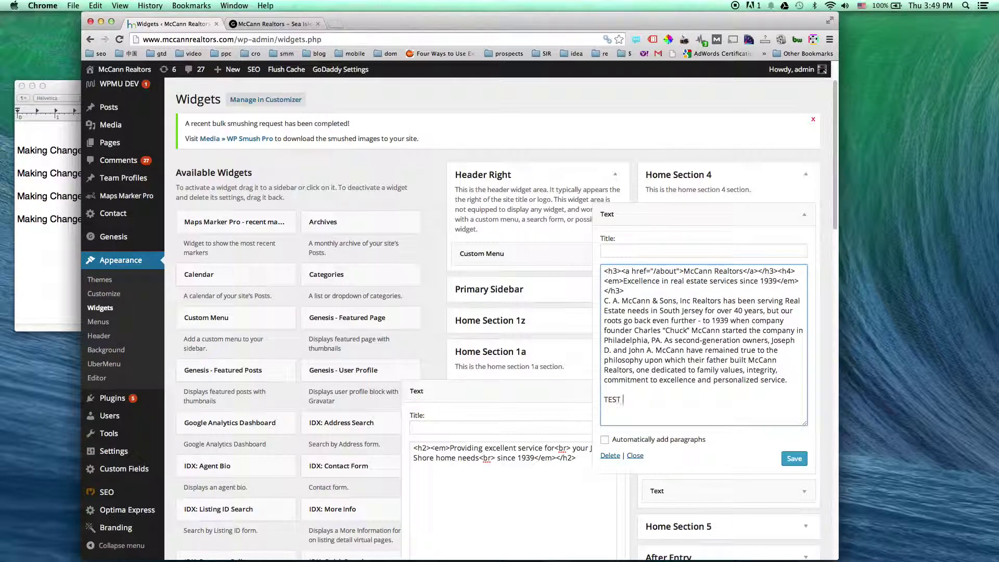
{"action": "left_click", "coordinate": [793, 460]}
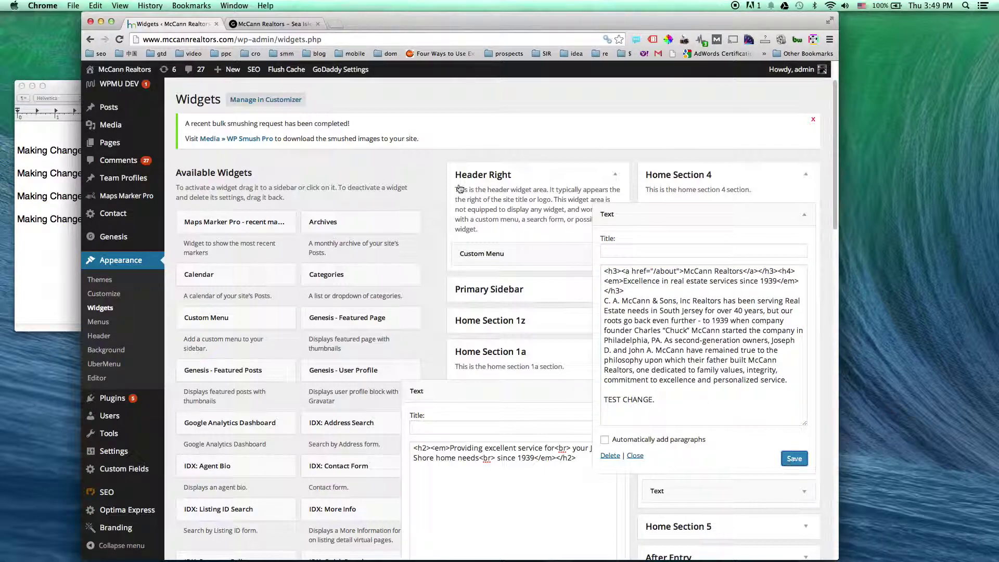
{"action": "left_click", "coordinate": [260, 24]}
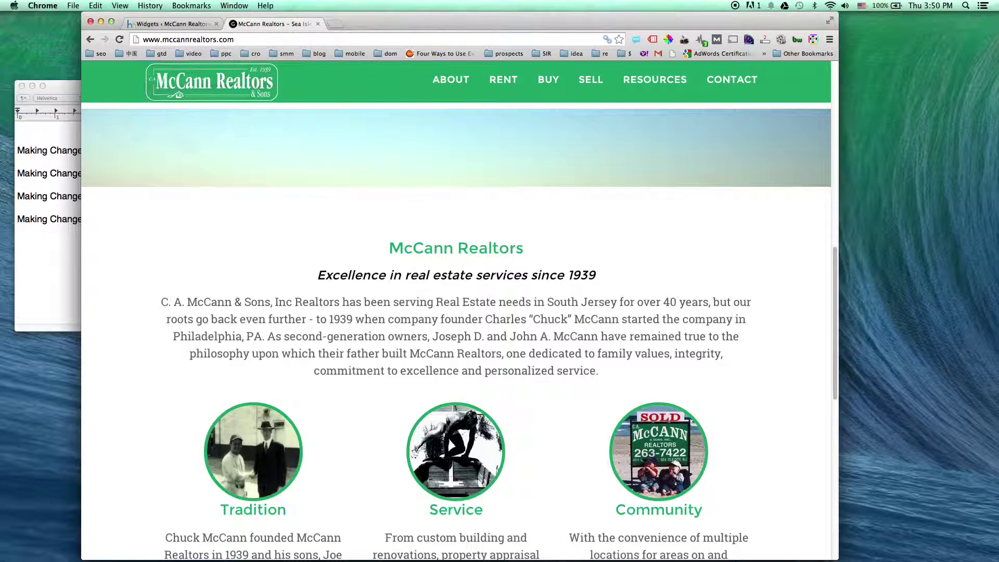
Confirm 'TEST CHANGE.' on the reloaded homepage, then delete it from the widget, save and collapse
{"action": "key", "text": "super+r"}
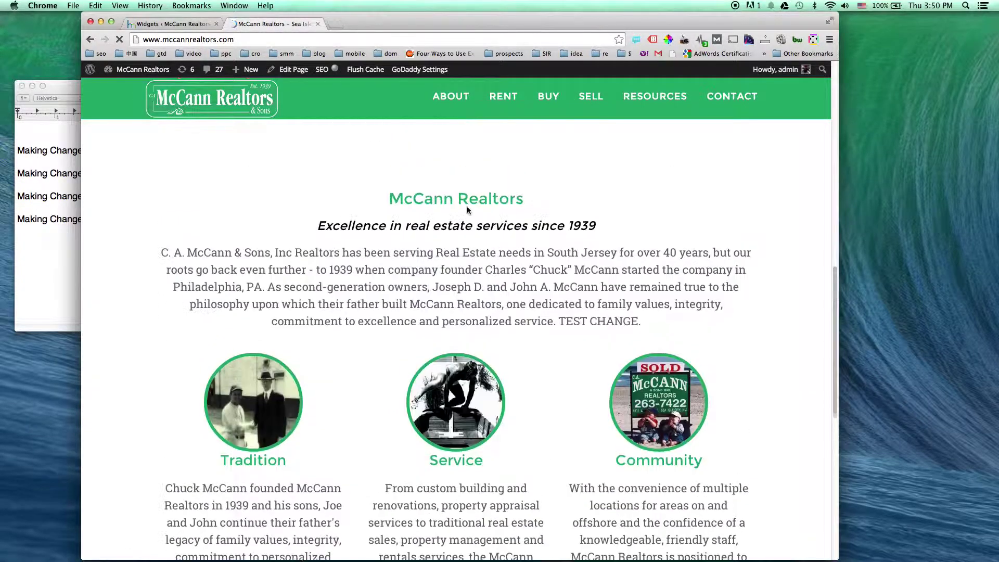
{"action": "left_click_drag", "start_coordinate": [558, 333], "coordinate": [692, 333]}
{"action": "left_click", "coordinate": [210, 23]}
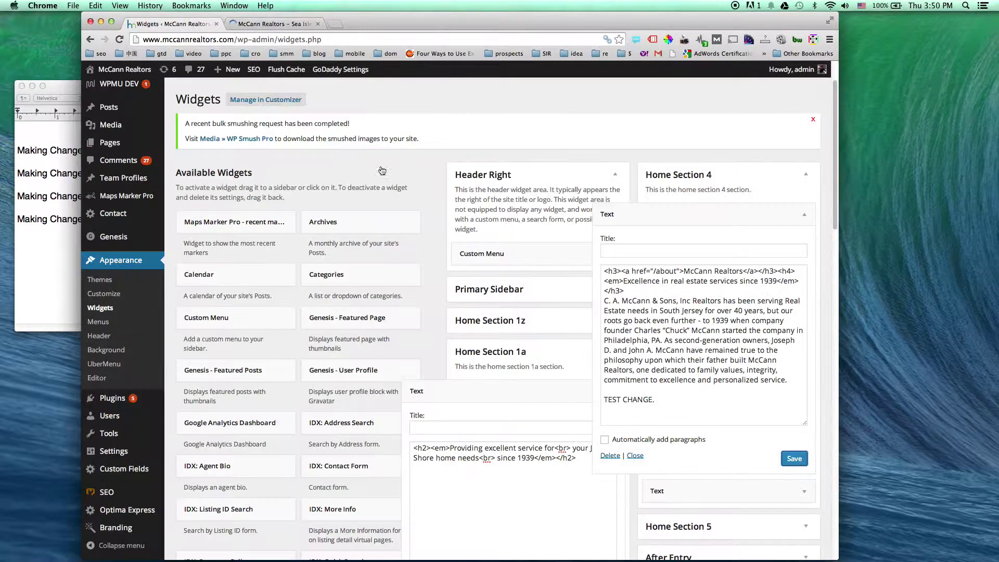
{"action": "left_click_drag", "start_coordinate": [667, 405], "coordinate": [604, 390]}
{"action": "key", "text": "BackSpace"}
{"action": "left_click", "coordinate": [795, 459]}
{"action": "left_click", "coordinate": [803, 215]}
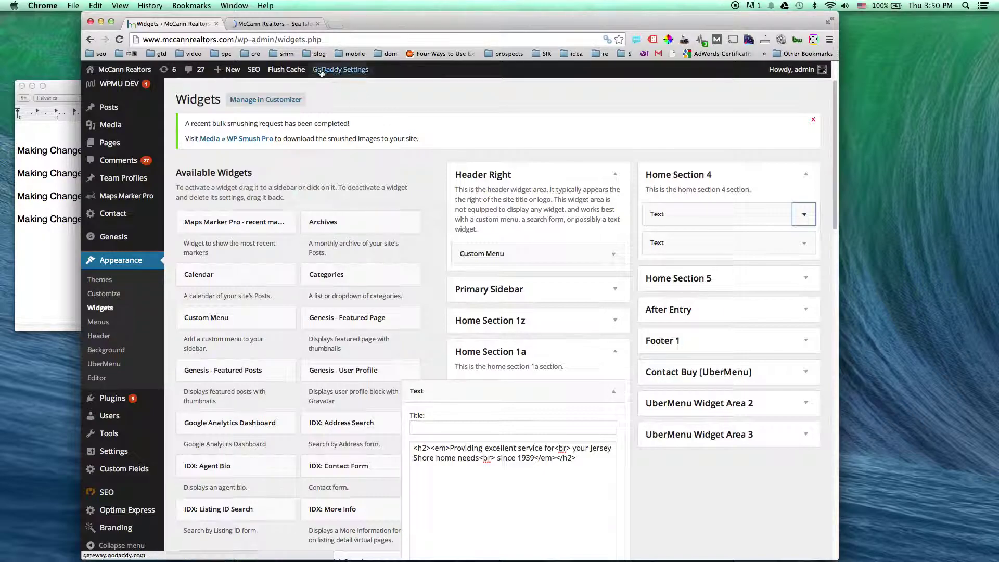
Inspect the Text widget in Contact Buy [UberMenu], then expand Home Section 5
{"action": "mouse_move", "coordinate": [123, 69]}
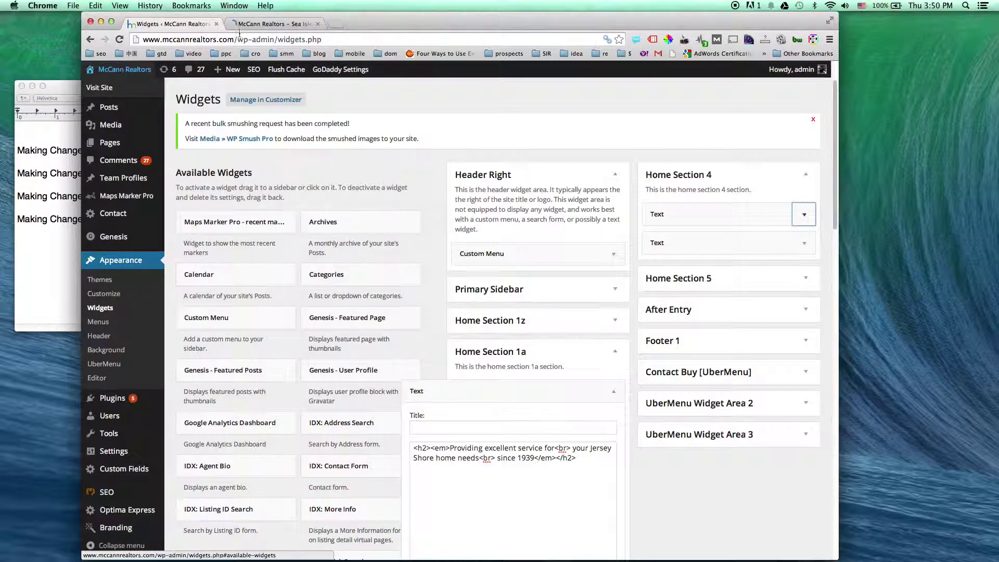
{"action": "left_click", "coordinate": [807, 373]}
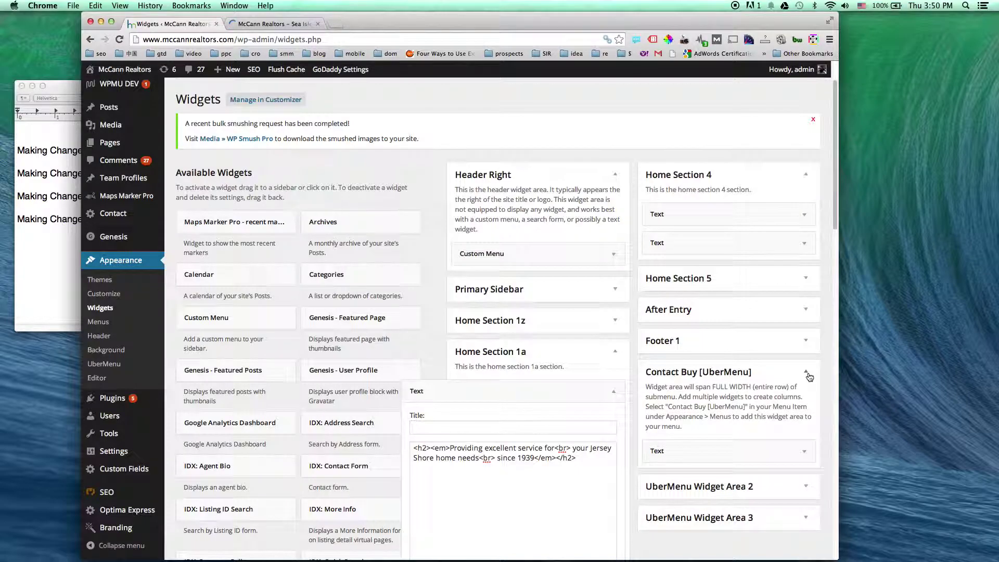
{"action": "left_click", "coordinate": [804, 450]}
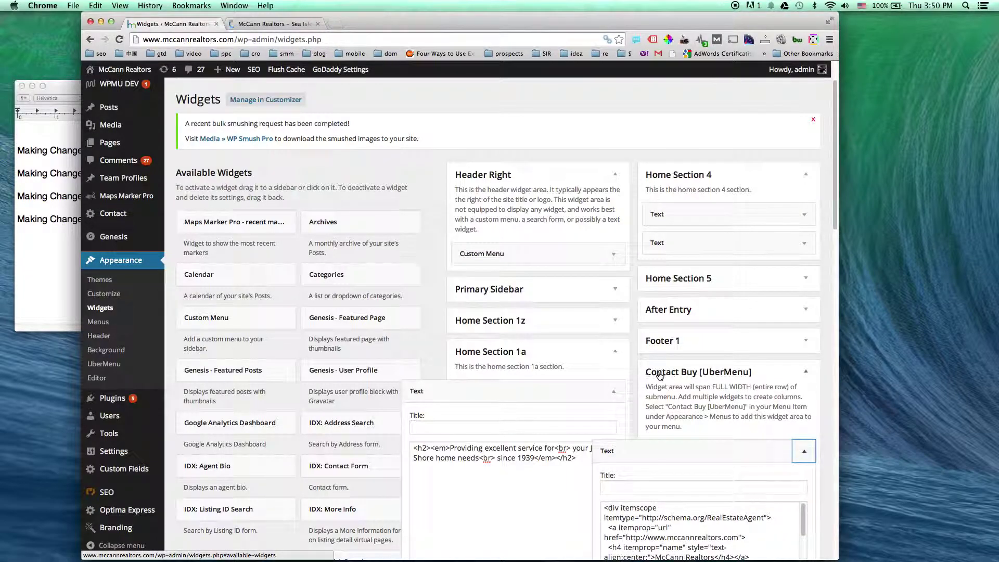
{"action": "scroll", "coordinate": [824, 381], "scroll_direction": "down", "scroll_amount": 2}
{"action": "scroll", "coordinate": [823, 381], "scroll_direction": "down", "scroll_amount": 3}
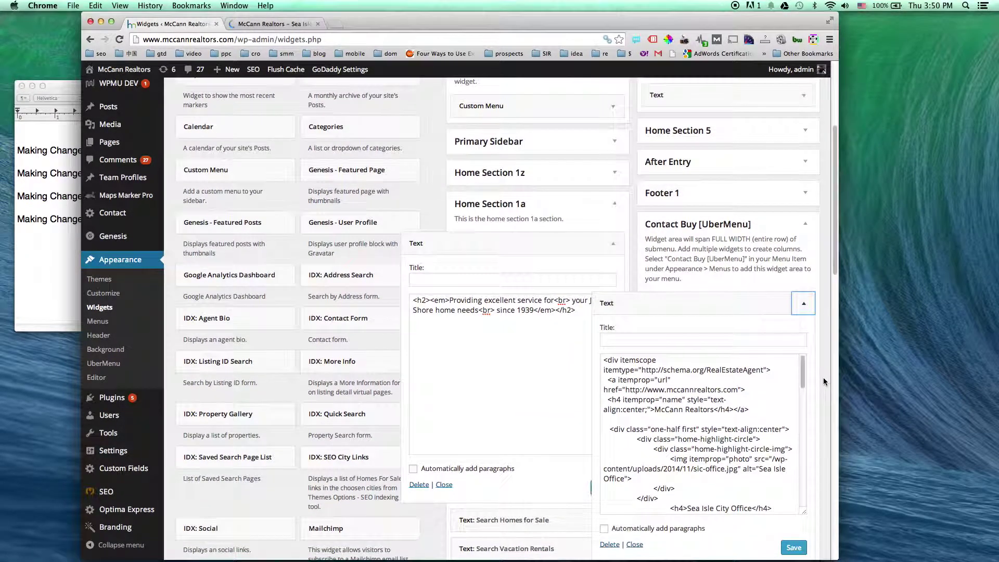
{"action": "scroll", "coordinate": [775, 379], "scroll_direction": "down", "scroll_amount": 5}
{"action": "scroll", "coordinate": [774, 379], "scroll_direction": "down", "scroll_amount": 10}
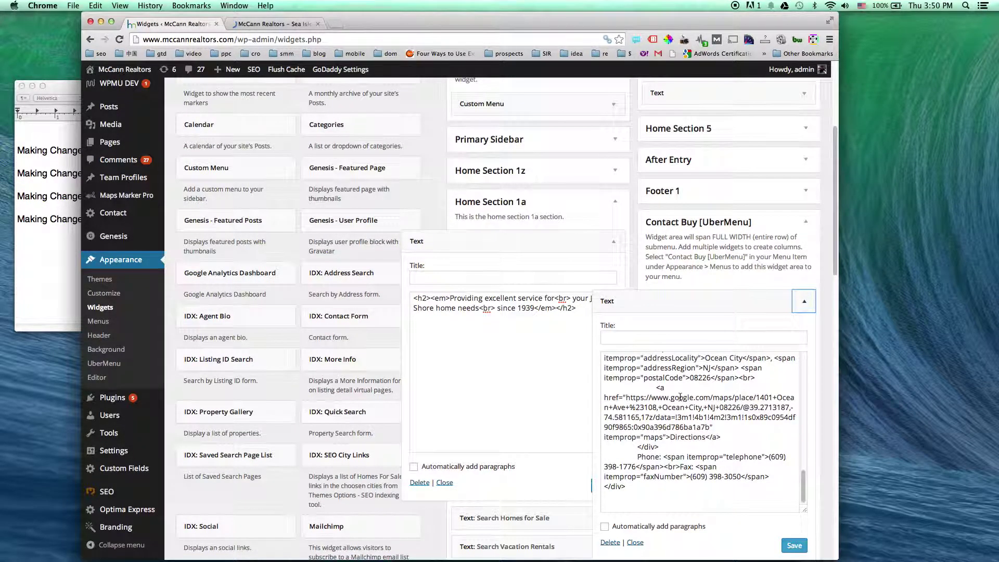
{"action": "scroll", "coordinate": [648, 399], "scroll_direction": "up", "scroll_amount": 3}
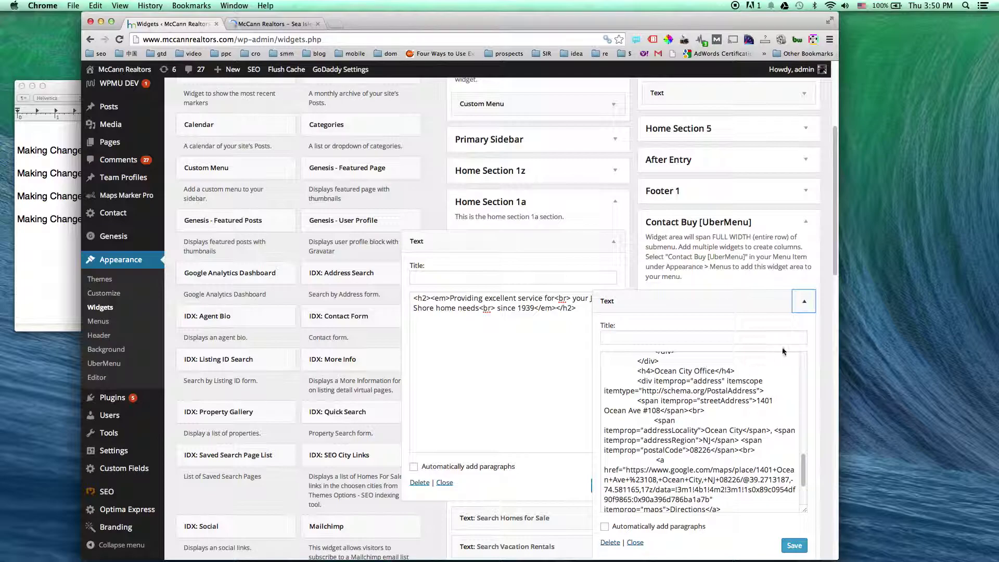
{"action": "left_click", "coordinate": [804, 301]}
{"action": "scroll", "coordinate": [807, 410], "scroll_direction": "up", "scroll_amount": 5}
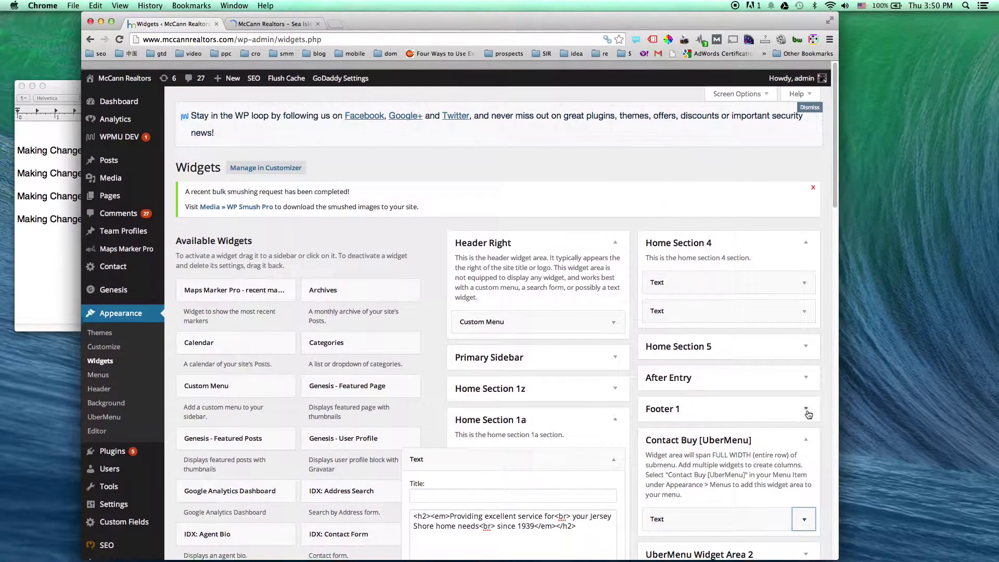
{"action": "left_click", "coordinate": [806, 338]}
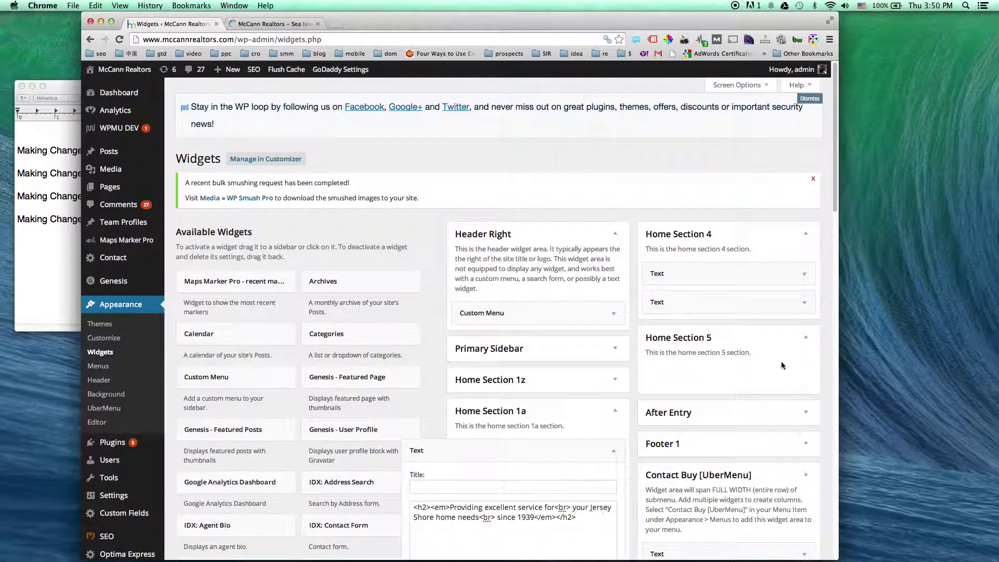
Delete the empty Text: #text-10 widget from the After Entry area
{"action": "left_click", "coordinate": [805, 414]}
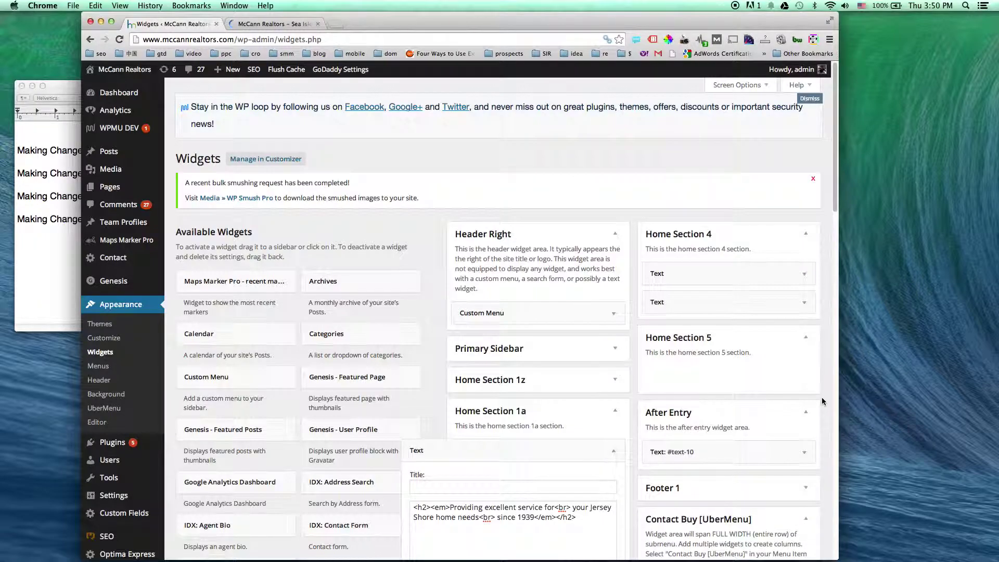
{"action": "scroll", "coordinate": [822, 399], "scroll_direction": "down", "scroll_amount": 3}
{"action": "left_click", "coordinate": [805, 351]}
{"action": "scroll", "coordinate": [693, 291], "scroll_direction": "down", "scroll_amount": 3}
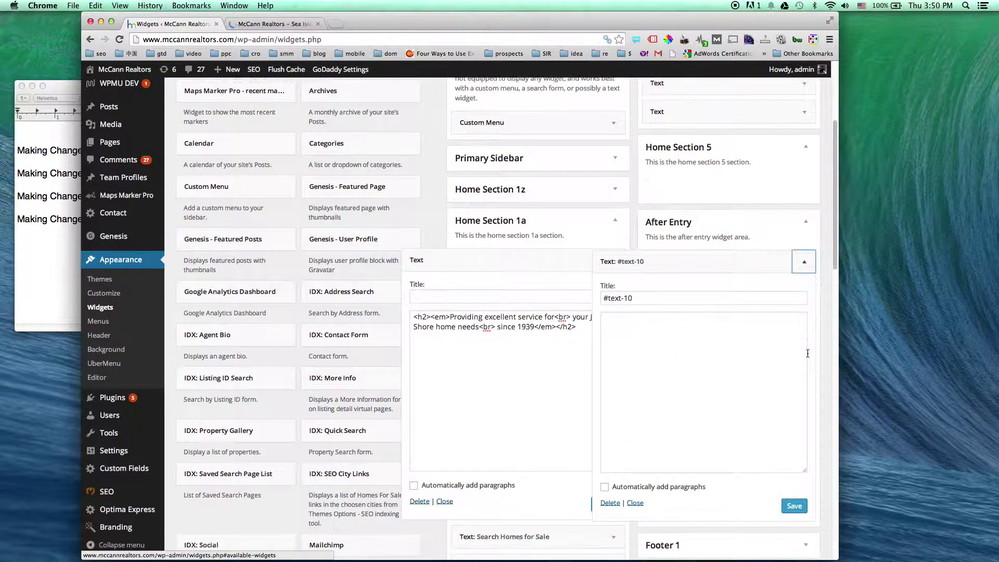
{"action": "left_click", "coordinate": [610, 502]}
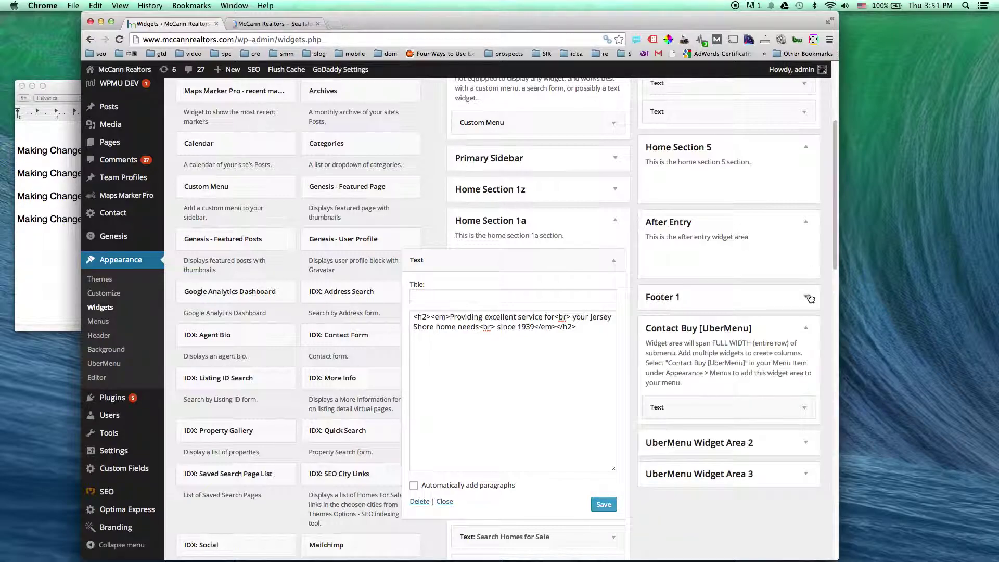
Review Footer 1's map shortcode and second Text widget, then view the office map on the live site
{"action": "left_click", "coordinate": [808, 298]}
{"action": "left_click", "coordinate": [805, 337]}
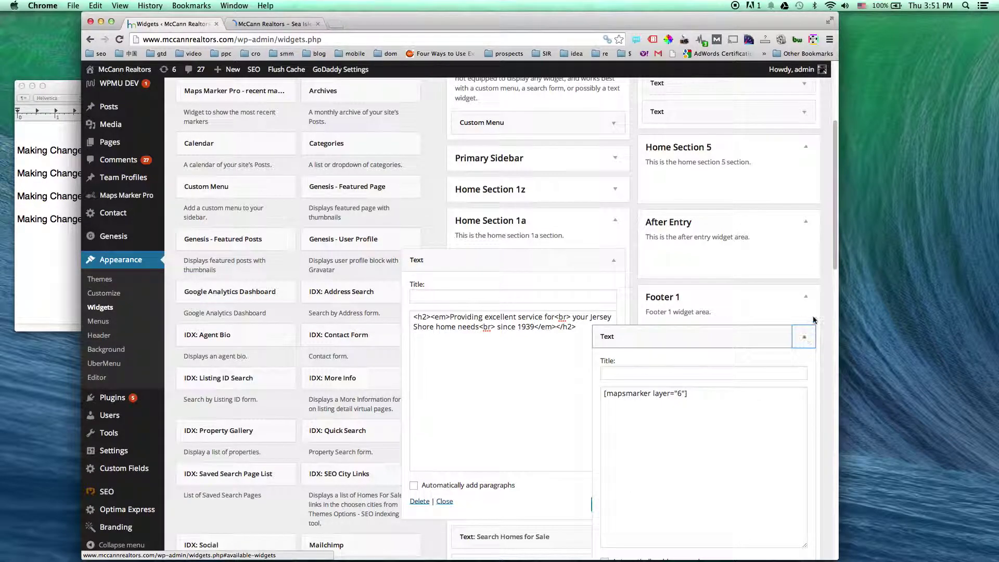
{"action": "scroll", "coordinate": [822, 288], "scroll_direction": "down", "scroll_amount": 3}
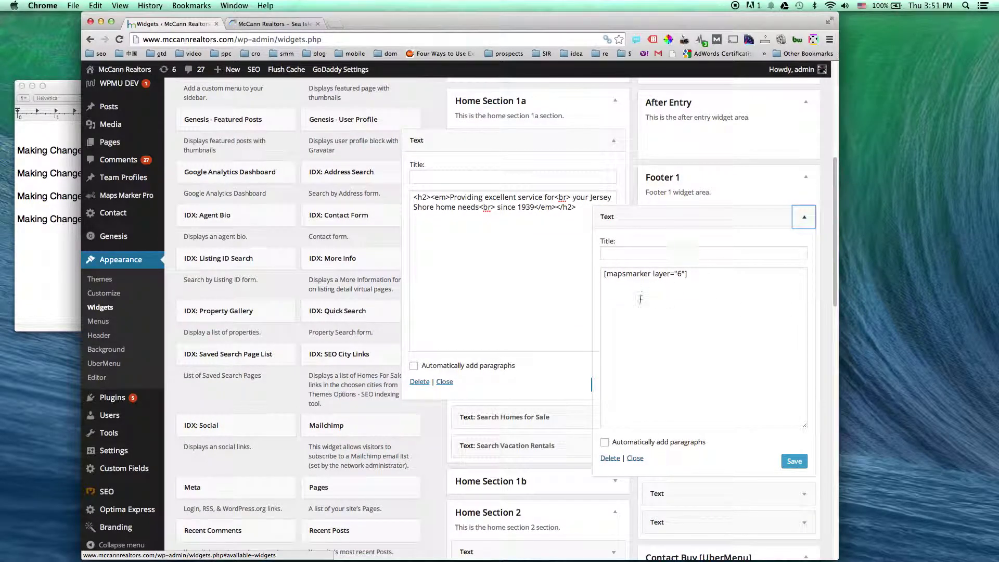
{"action": "left_click", "coordinate": [804, 216]}
{"action": "left_click", "coordinate": [804, 246]}
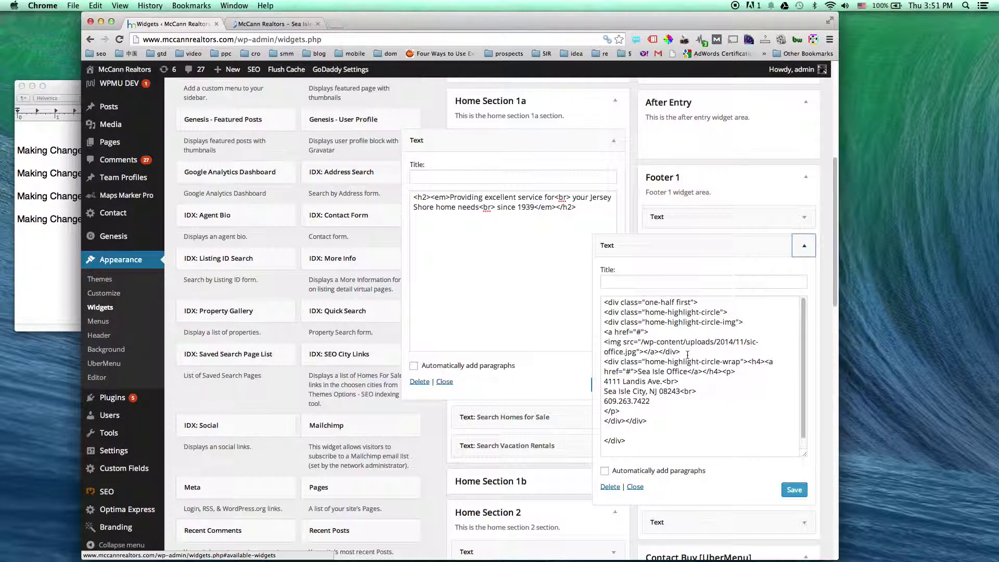
{"action": "scroll", "coordinate": [681, 411], "scroll_direction": "down", "scroll_amount": 2}
{"action": "left_click", "coordinate": [282, 24]}
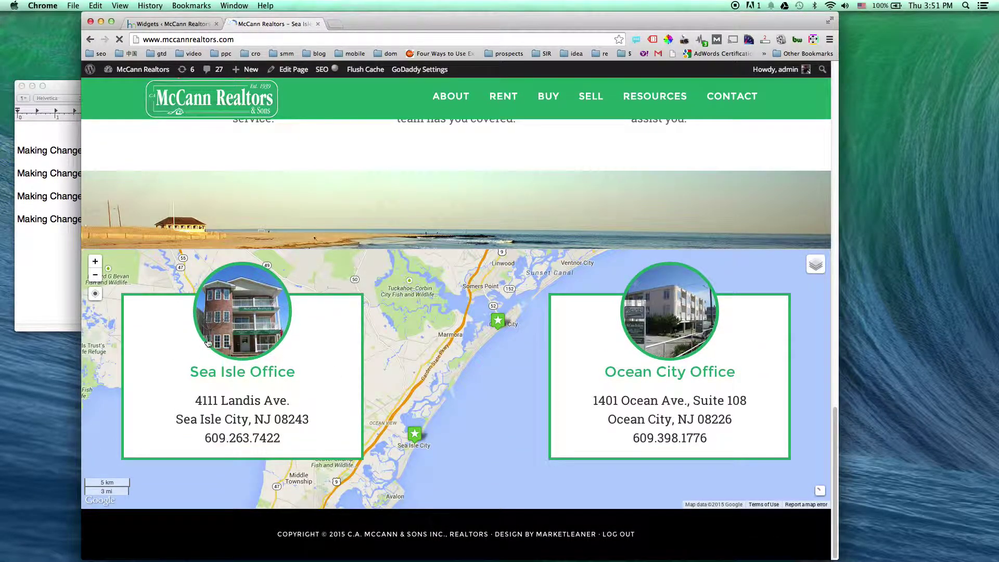
Collapse the open Home Section 1a and Footer 1 Text widgets, then choose Edit Page on the live Home page
{"action": "left_click", "coordinate": [188, 23]}
{"action": "left_click", "coordinate": [615, 131]}
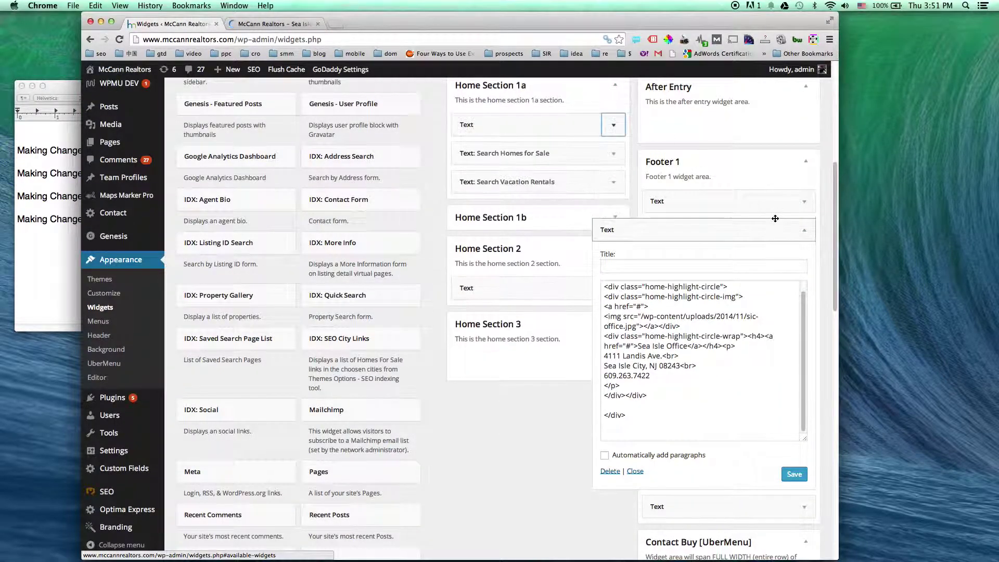
{"action": "left_click", "coordinate": [804, 230]}
{"action": "scroll", "coordinate": [724, 213], "scroll_direction": "up", "scroll_amount": 5}
{"action": "scroll", "coordinate": [723, 214], "scroll_direction": "up", "scroll_amount": 3}
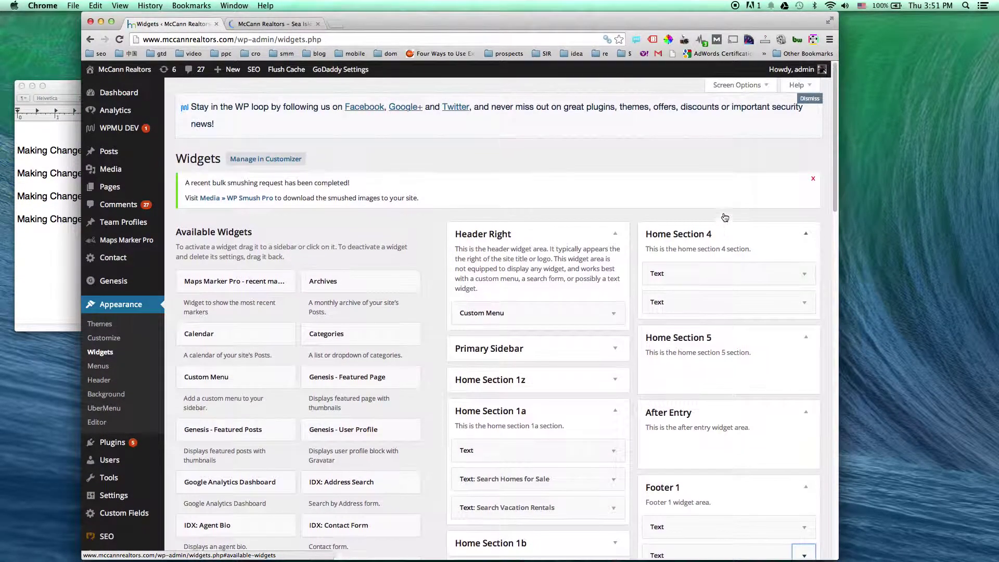
{"action": "left_click", "coordinate": [271, 23]}
{"action": "left_click", "coordinate": [294, 70]}
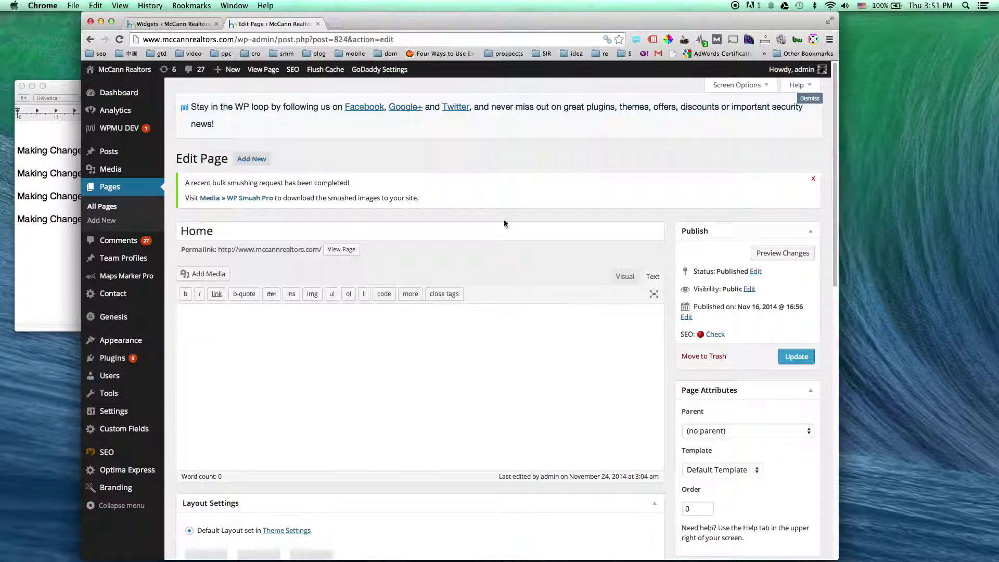
Highlight and deselect the 'Blog Posts and Basic Pages' line in the TextEdit topic list, then return to Chrome
{"action": "left_click", "coordinate": [44, 208]}
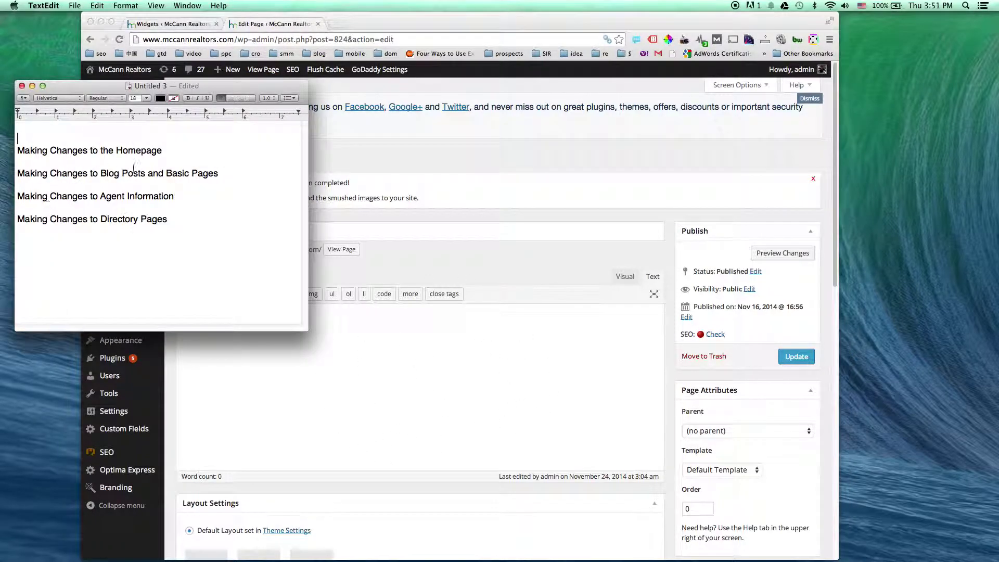
{"action": "left_click_drag", "start_coordinate": [232, 173], "coordinate": [17, 173]}
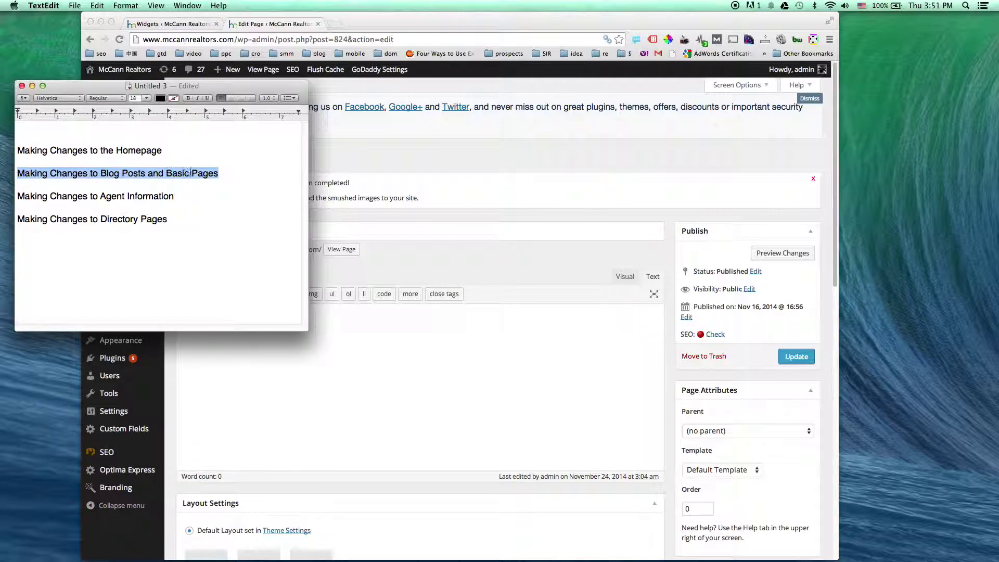
{"action": "left_click", "coordinate": [237, 173]}
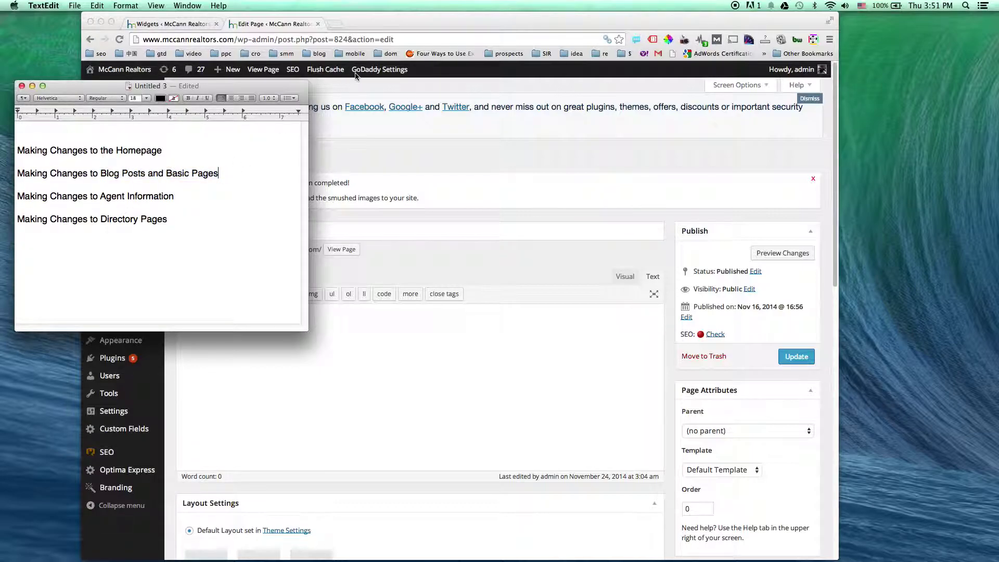
{"action": "left_click", "coordinate": [391, 23]}
Visit the live McCann Realtors site from the Widgets page and open its Contact Us page
{"action": "left_click", "coordinate": [133, 24]}
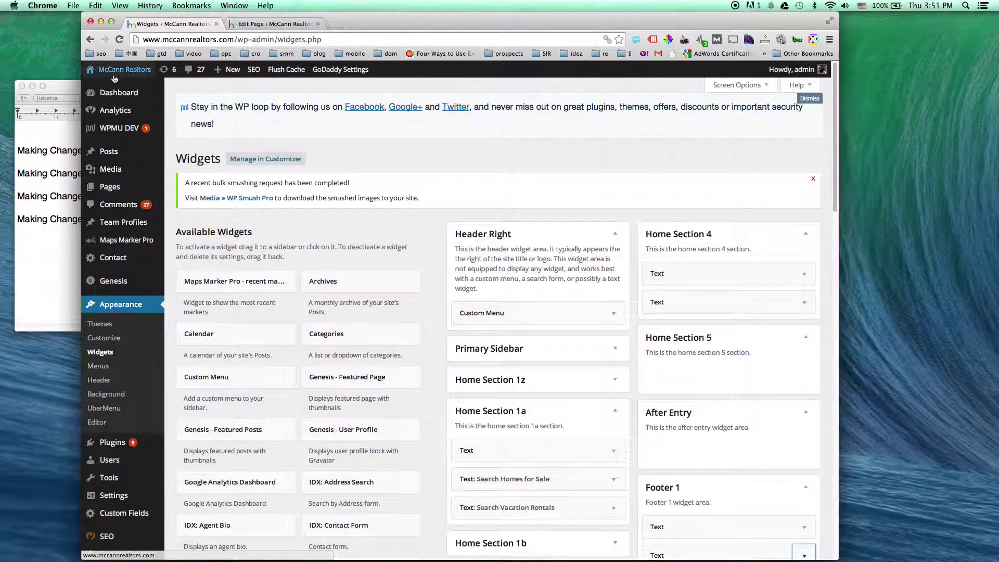
{"action": "left_click", "coordinate": [114, 75]}
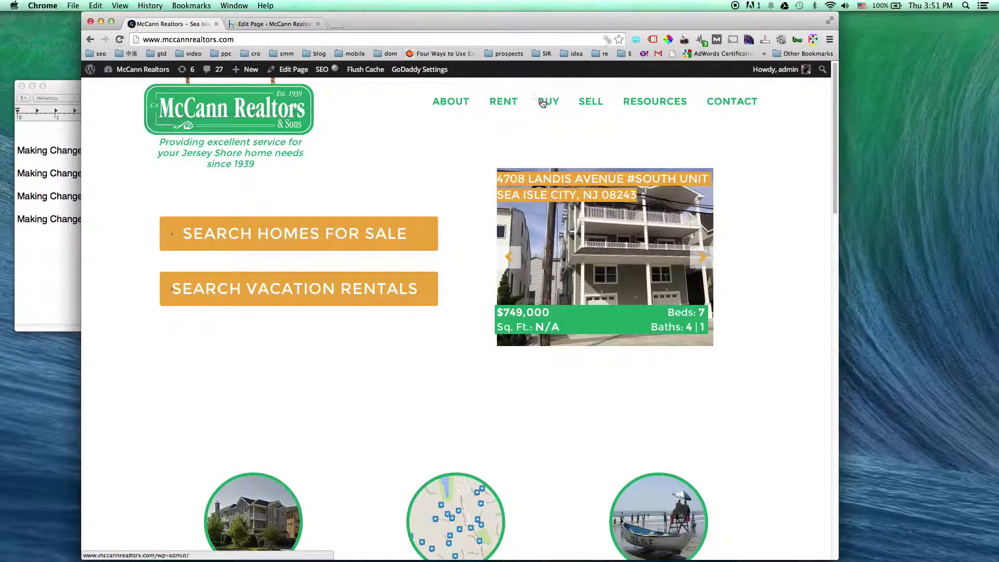
{"action": "mouse_move", "coordinate": [721, 118]}
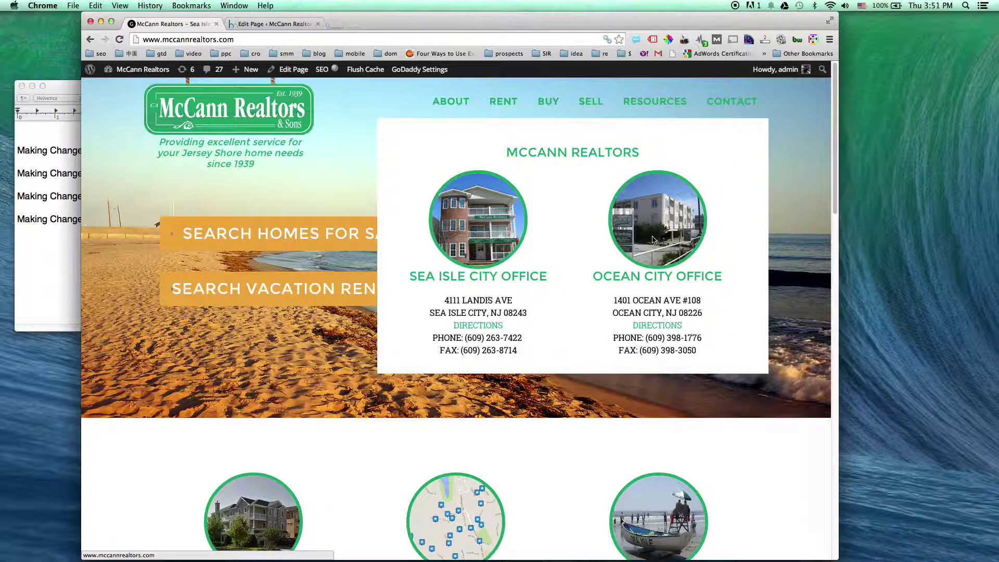
{"action": "left_click", "coordinate": [726, 101]}
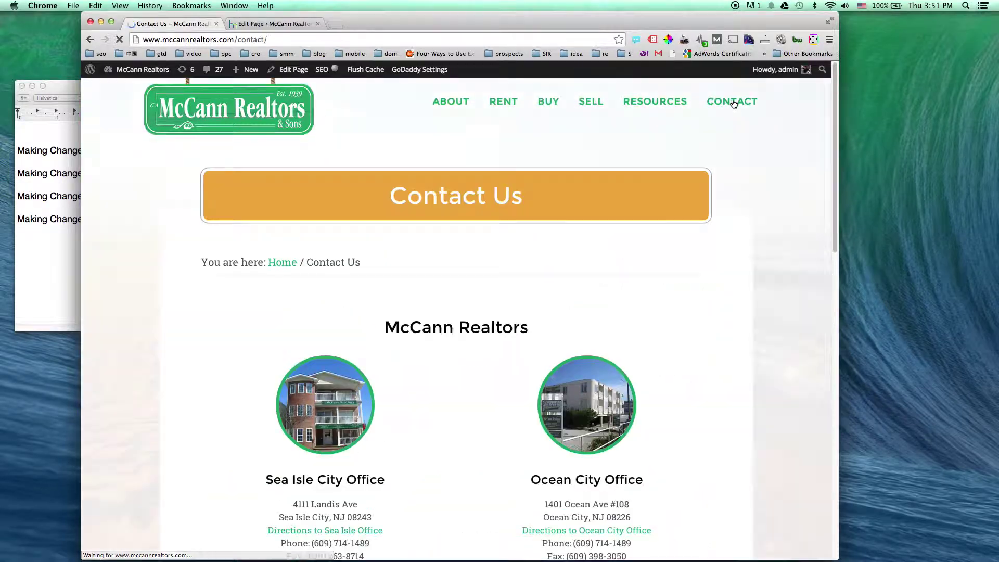
Highlight the Sea Isle office phone number, then open Contact Us in the editor's HTML view
{"action": "scroll", "coordinate": [707, 241], "scroll_direction": "down", "scroll_amount": 3}
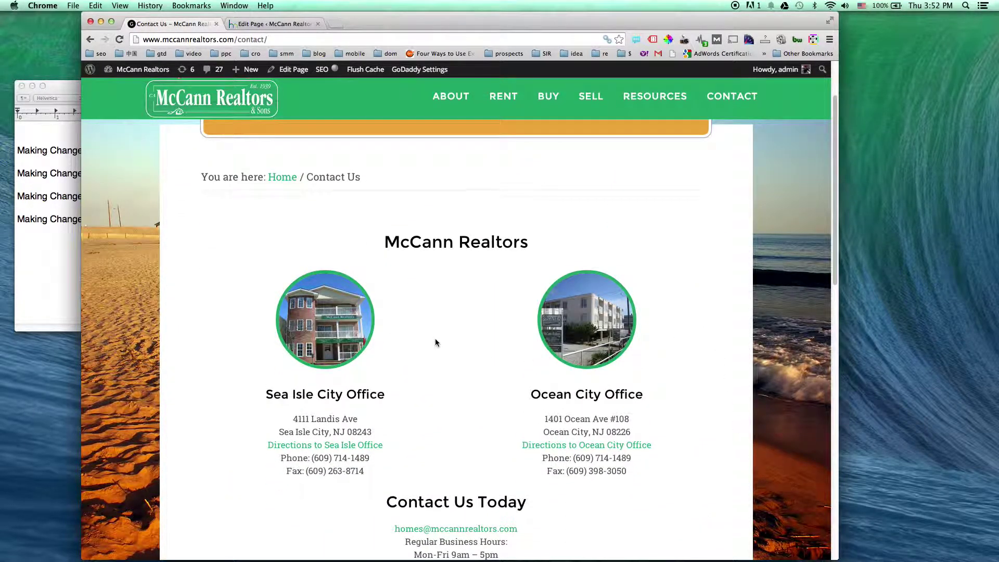
{"action": "mouse_move", "coordinate": [739, 99]}
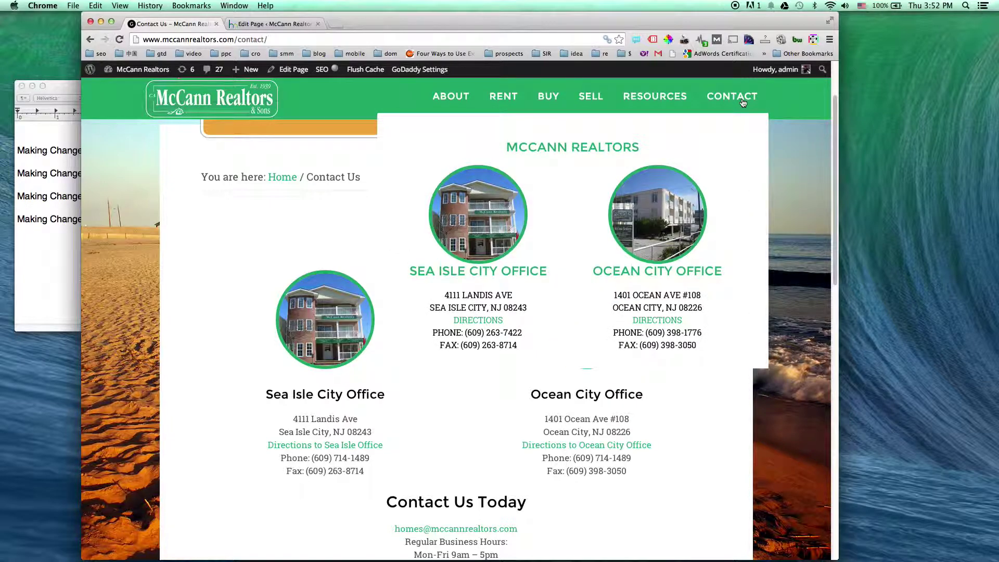
{"action": "left_click_drag", "start_coordinate": [521, 337], "coordinate": [466, 335]}
{"action": "key", "text": "super+c"}
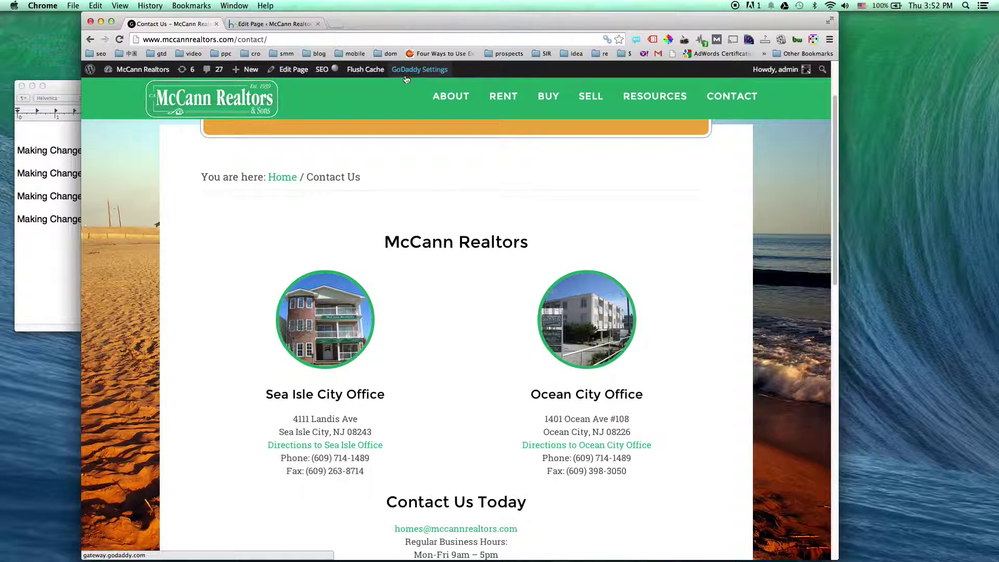
{"action": "left_click", "coordinate": [286, 71]}
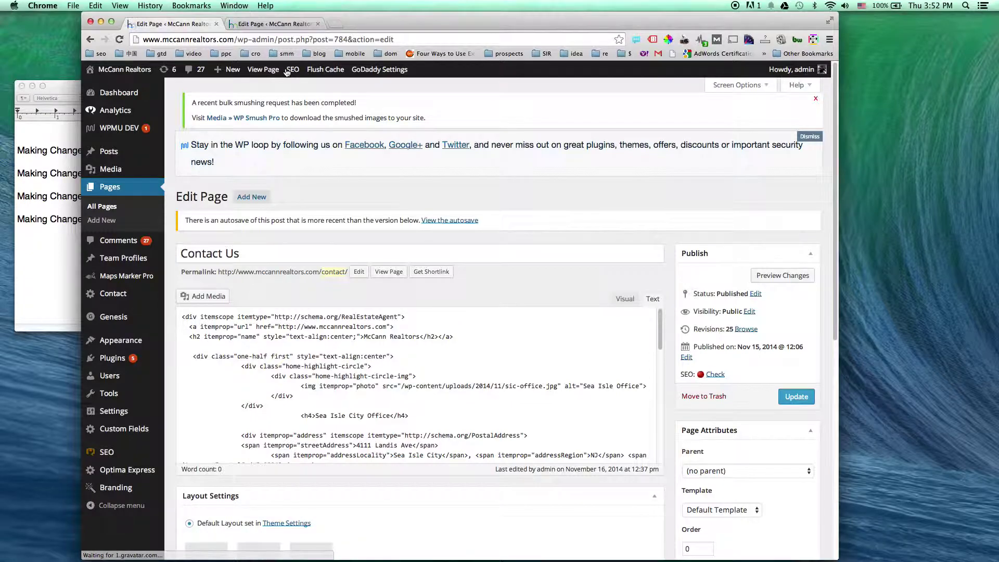
{"action": "left_click", "coordinate": [447, 405]}
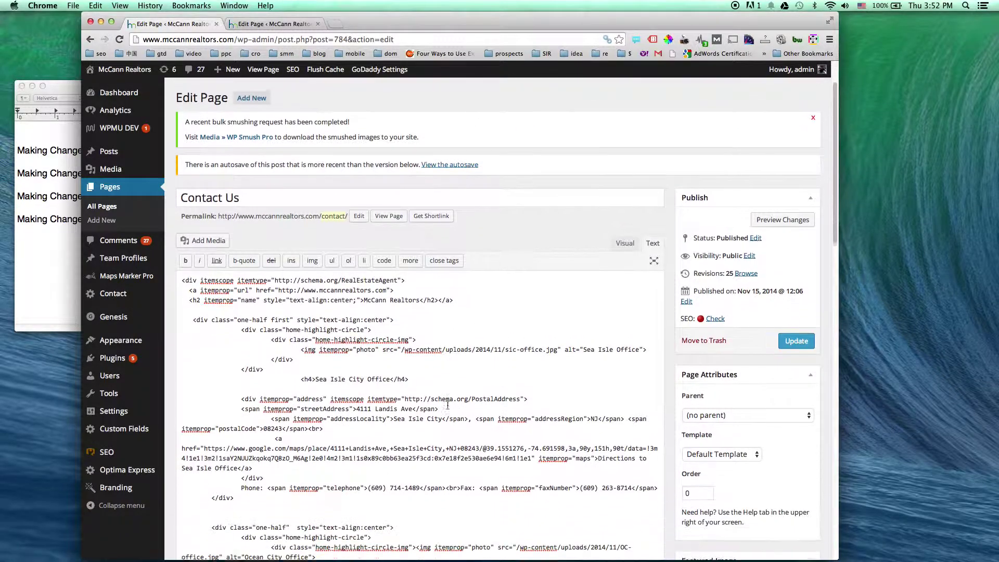
Search the code for '71' and paste the correct number over the Sea Isle office's old phone
{"action": "key", "text": "super+f"}
{"action": "type", "text": "714"}
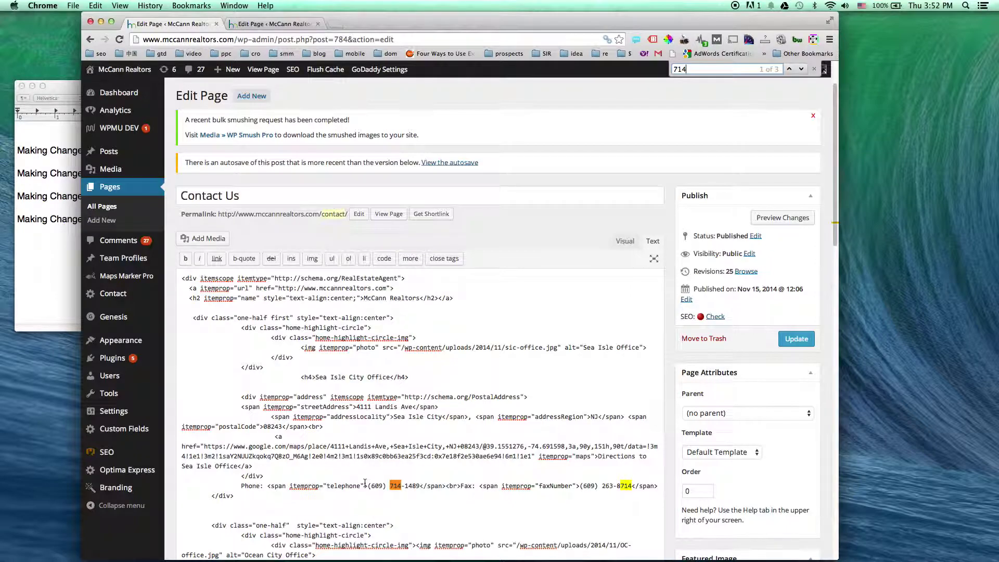
{"action": "scroll", "coordinate": [365, 483], "scroll_direction": "down", "scroll_amount": 2}
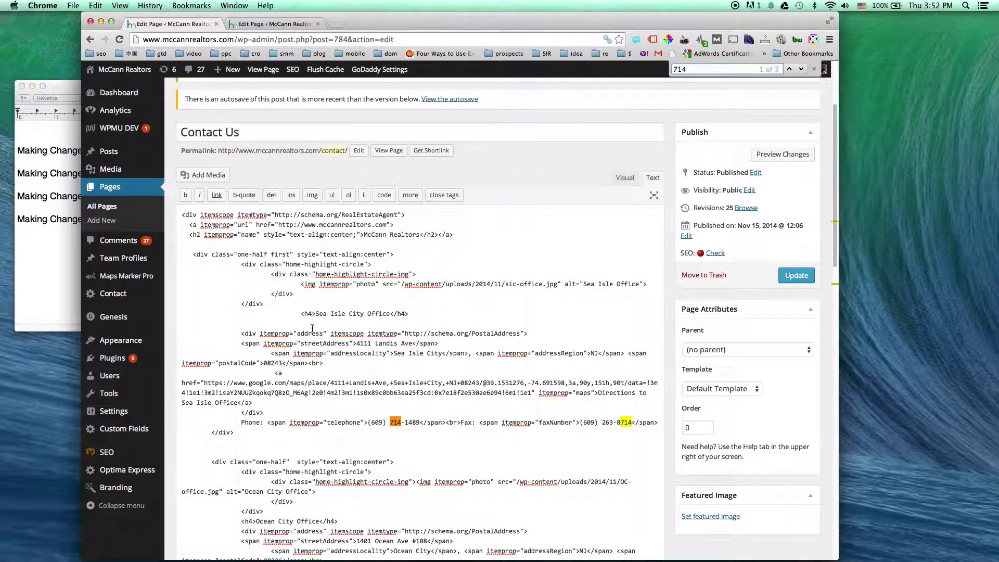
{"action": "left_click_drag", "start_coordinate": [301, 314], "coordinate": [422, 311]}
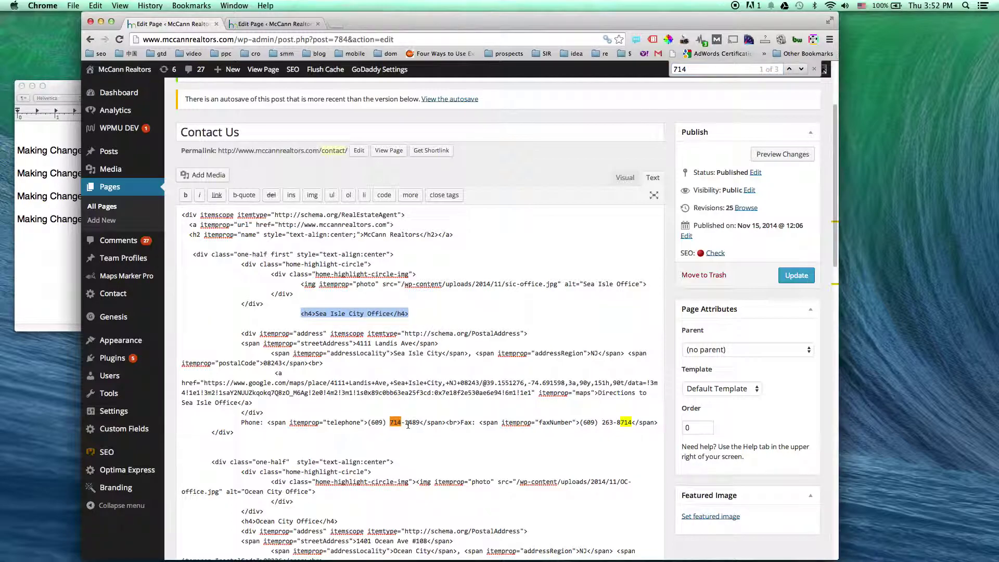
{"action": "left_click_drag", "start_coordinate": [421, 424], "coordinate": [368, 425]}
{"action": "key", "text": "super+v"}
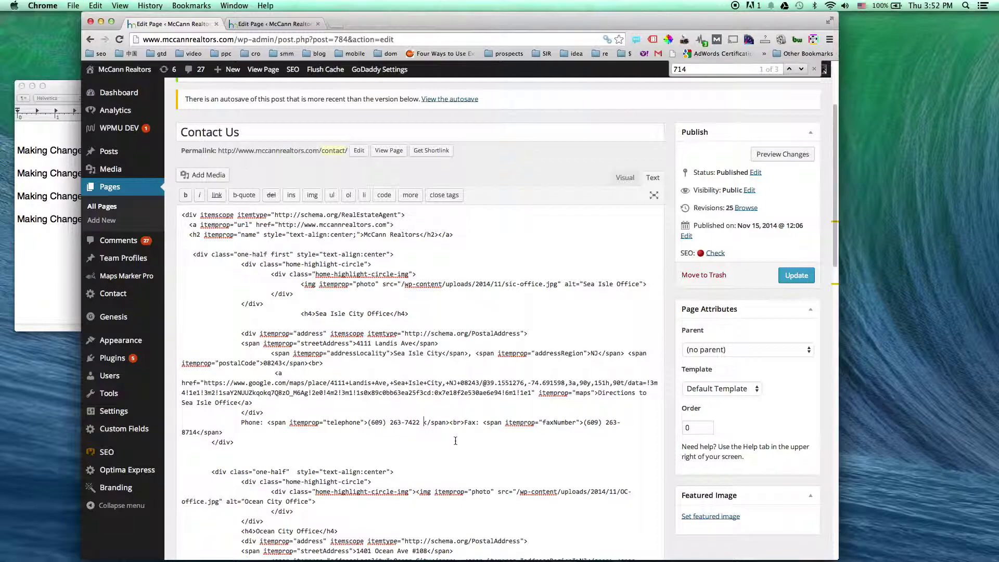
{"action": "key", "text": "BackSpace"}
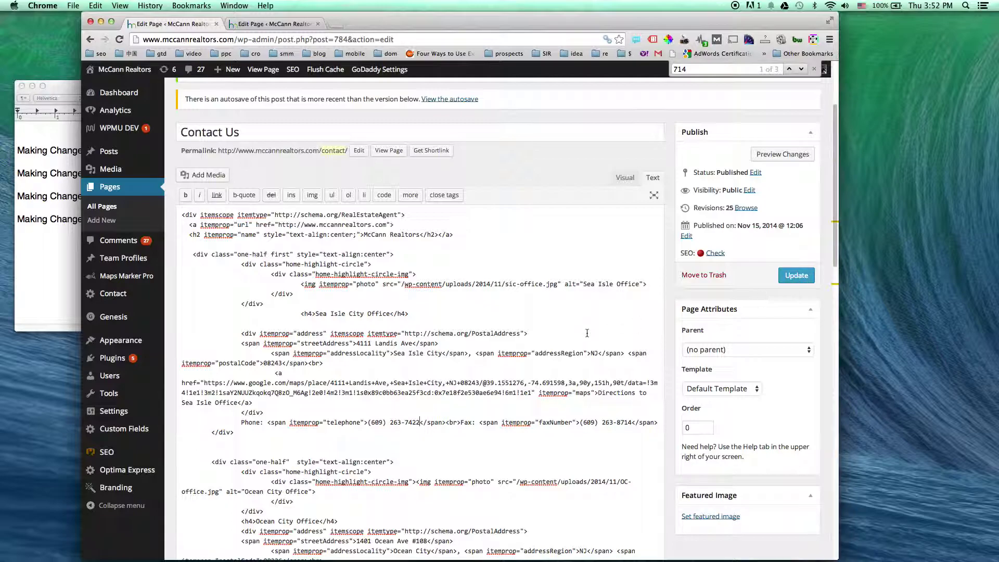
Open the live Contact Us page and highlight the Ocean City office phone number
{"action": "left_click", "coordinate": [268, 24]}
{"action": "left_click", "coordinate": [148, 71]}
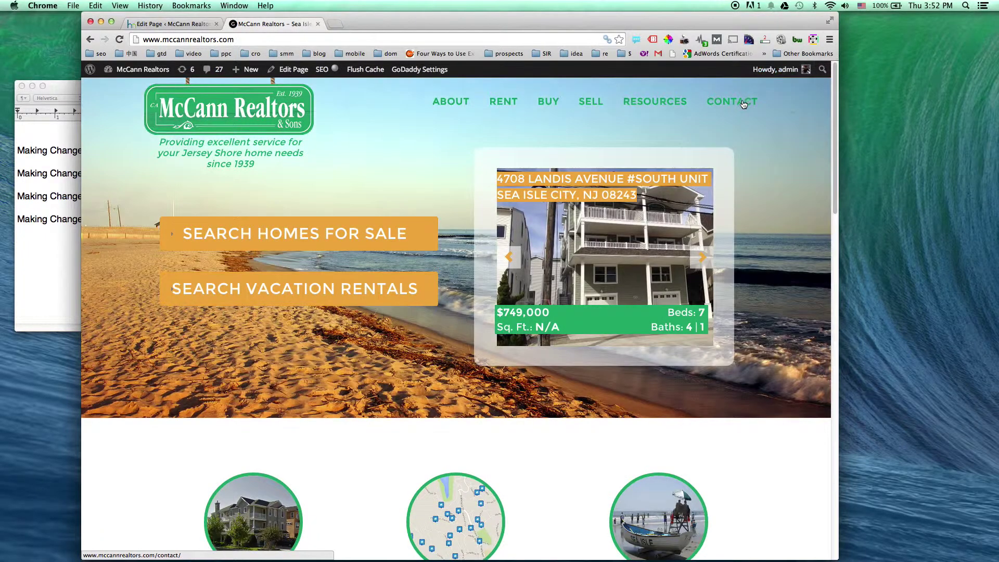
{"action": "left_click", "coordinate": [737, 105]}
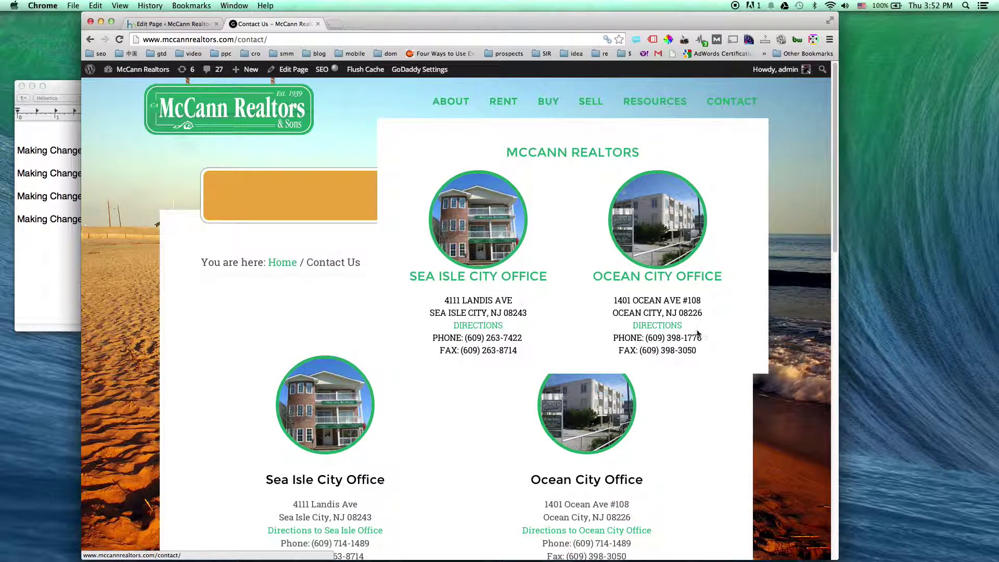
{"action": "left_click_drag", "start_coordinate": [703, 338], "coordinate": [646, 338]}
{"action": "key", "text": "super+c"}
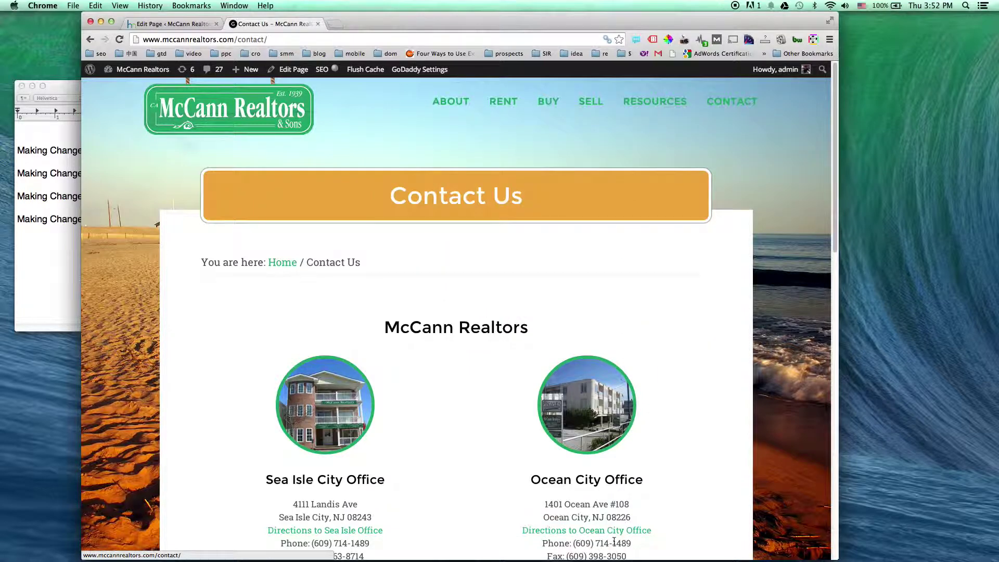
{"action": "left_click", "coordinate": [183, 23]}
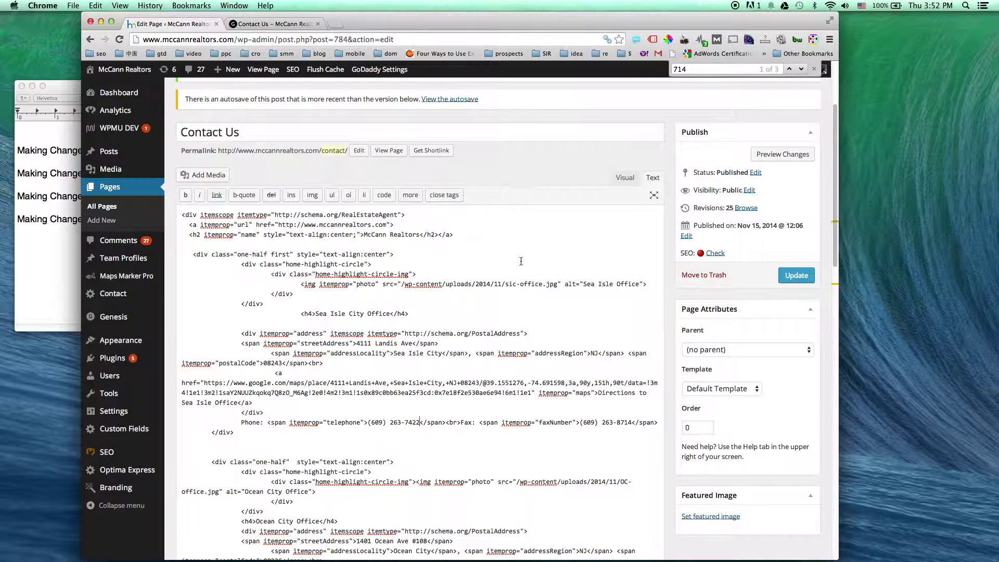
{"action": "scroll", "coordinate": [610, 358], "scroll_direction": "down", "scroll_amount": 5}
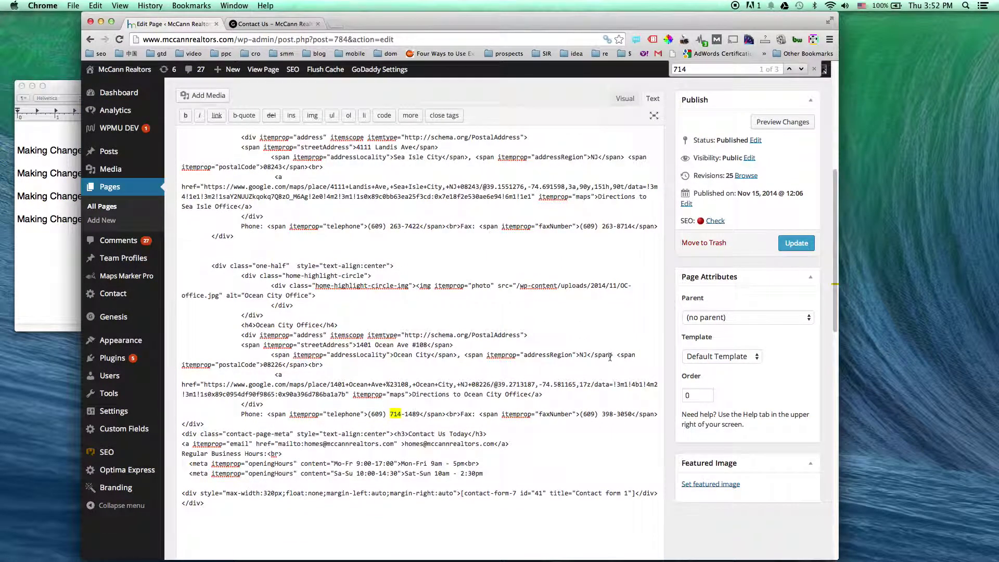
{"action": "left_click_drag", "start_coordinate": [368, 415], "coordinate": [421, 414]}
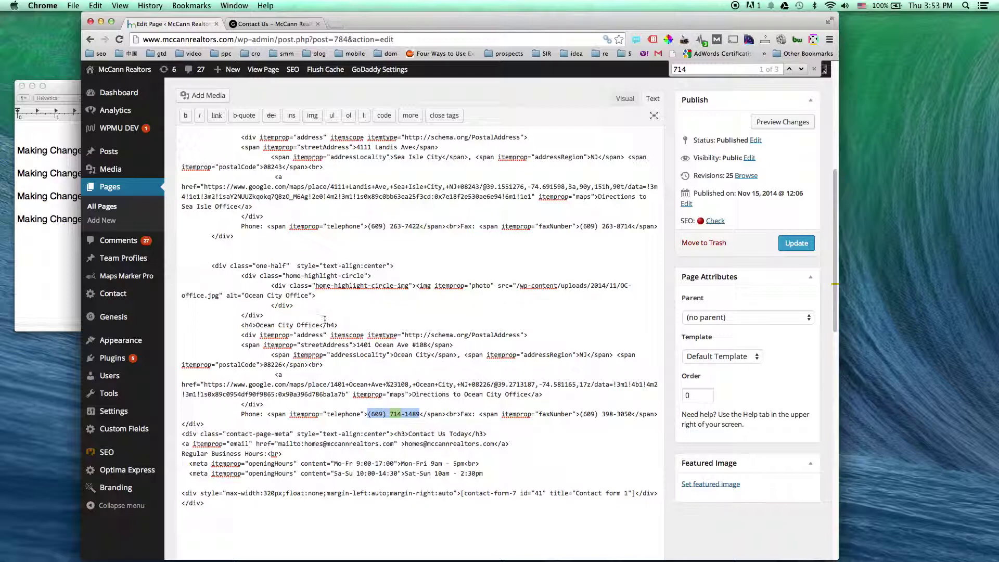
{"action": "key", "text": "super+v"}
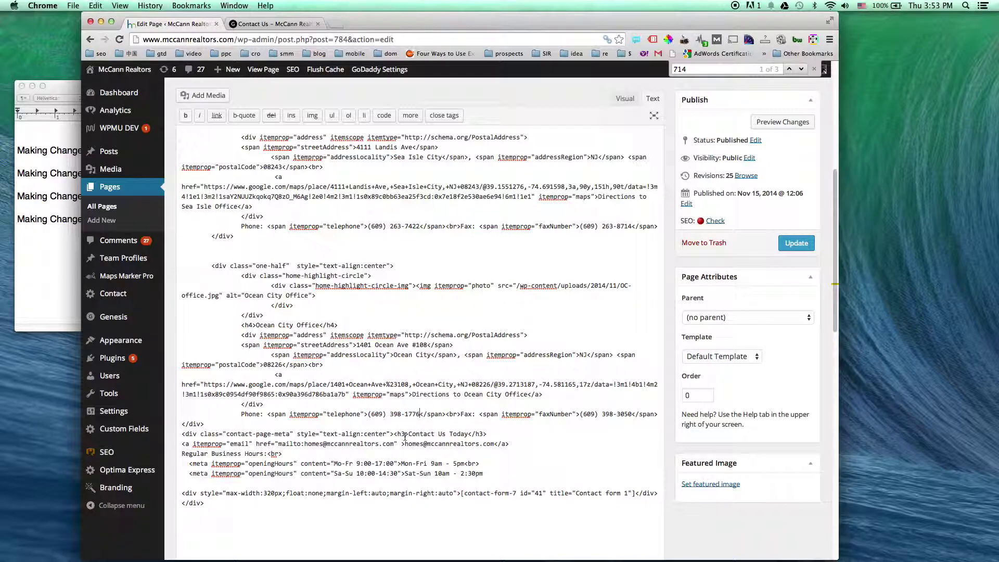
{"action": "left_click", "coordinate": [797, 246]}
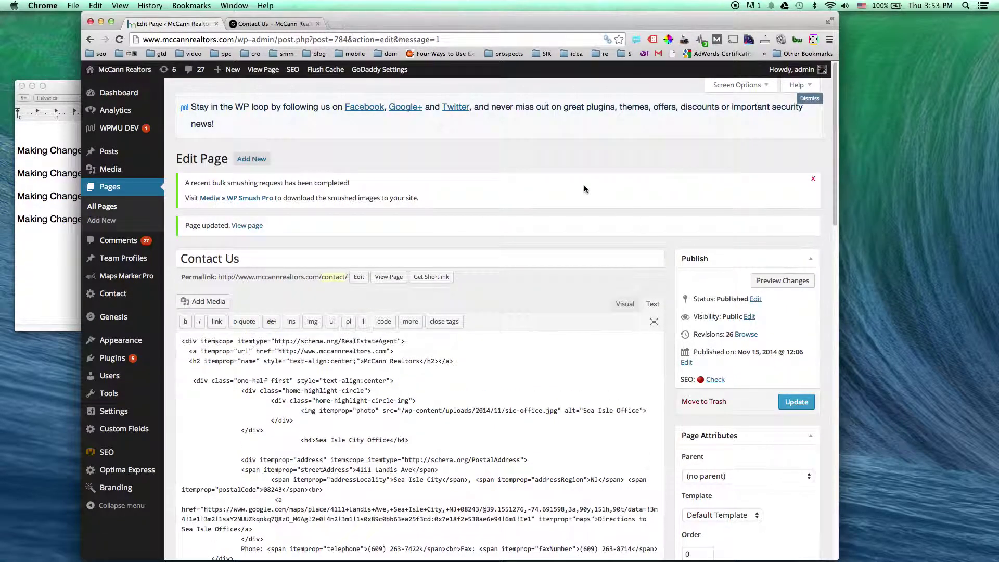
View the live Contact Us page and check the Sea Isle office phone number
{"action": "left_click", "coordinate": [264, 72]}
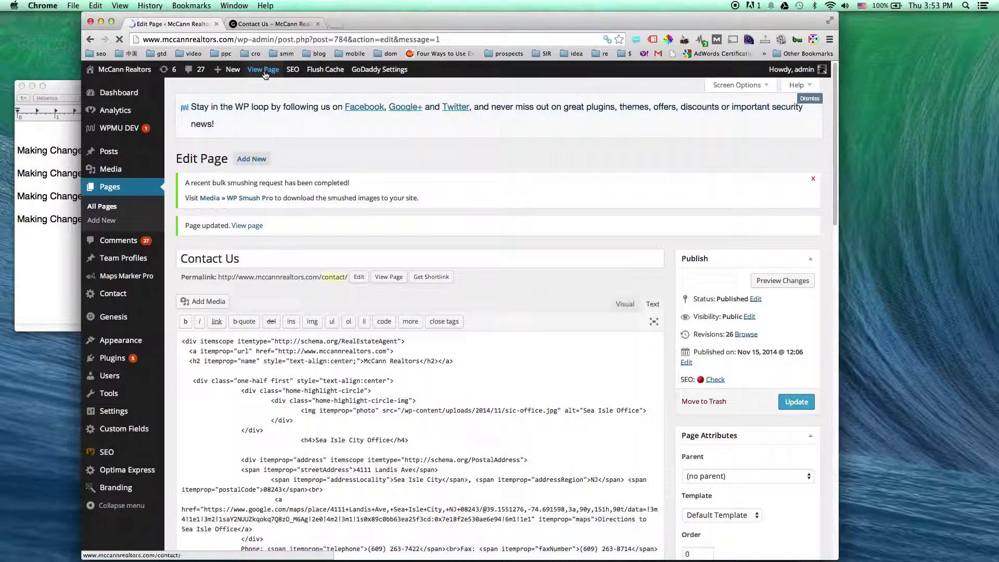
{"action": "scroll", "coordinate": [531, 169], "scroll_direction": "down", "scroll_amount": 3}
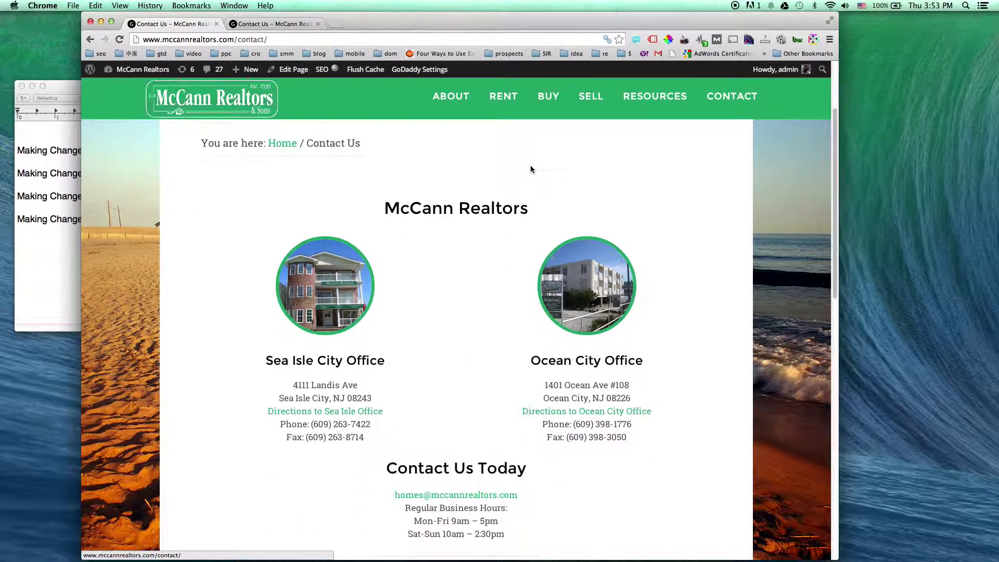
{"action": "left_click_drag", "start_coordinate": [311, 423], "coordinate": [373, 421]}
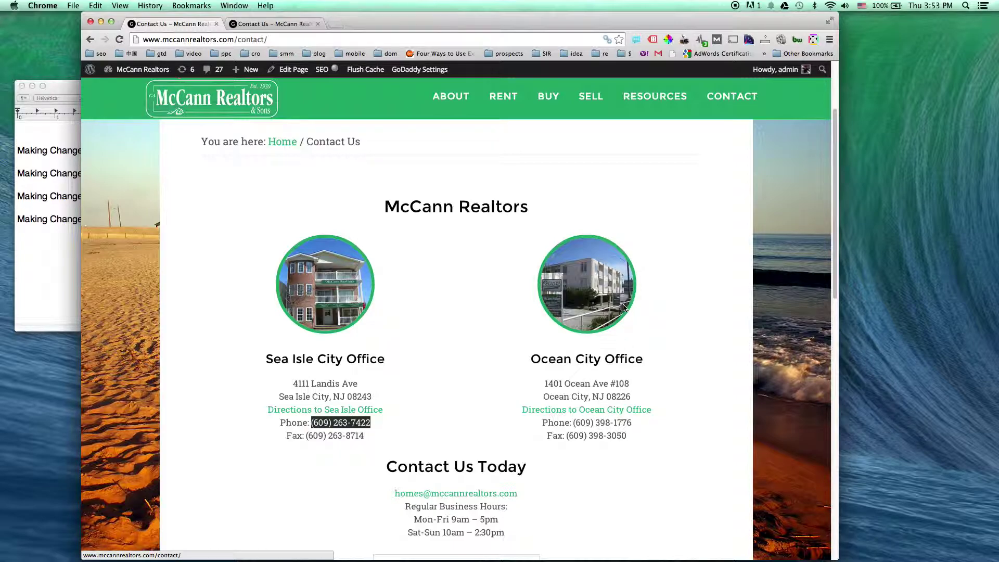
{"action": "left_click", "coordinate": [715, 382]}
Scroll through the business hours and rest of the page, then review the CONTACT, BUY and RENT menus
{"action": "scroll", "coordinate": [715, 382], "scroll_direction": "down", "scroll_amount": 3}
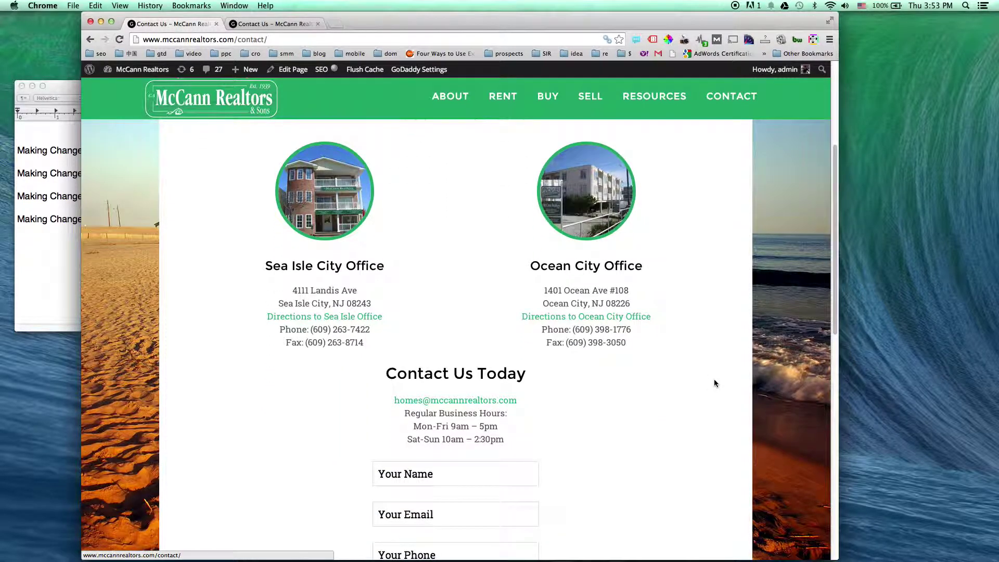
{"action": "scroll", "coordinate": [715, 381], "scroll_direction": "down", "scroll_amount": 1}
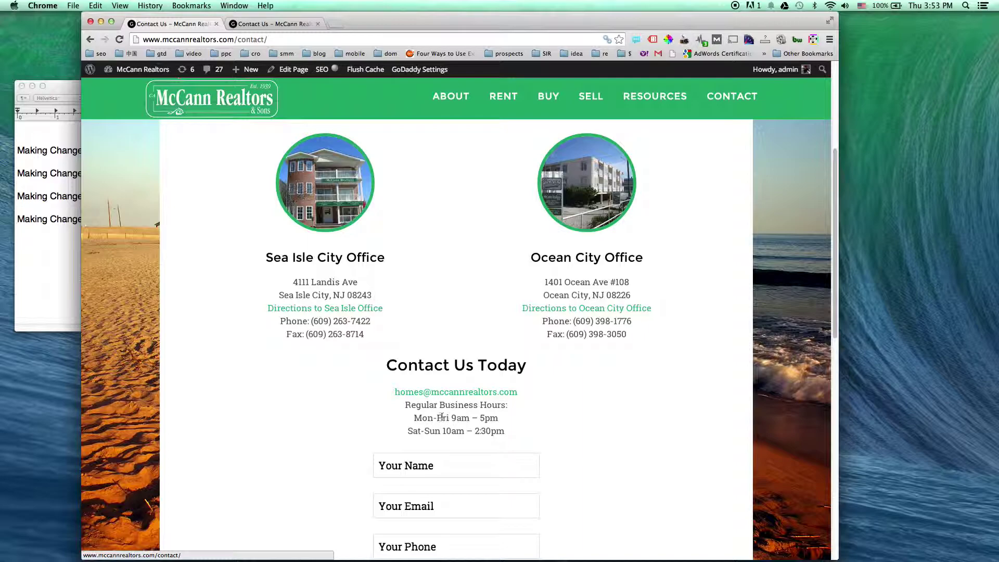
{"action": "left_click_drag", "start_coordinate": [416, 423], "coordinate": [609, 441]}
{"action": "left_click", "coordinate": [634, 461]}
{"action": "scroll", "coordinate": [634, 461], "scroll_direction": "down", "scroll_amount": 3}
{"action": "scroll", "coordinate": [634, 461], "scroll_direction": "down", "scroll_amount": 3}
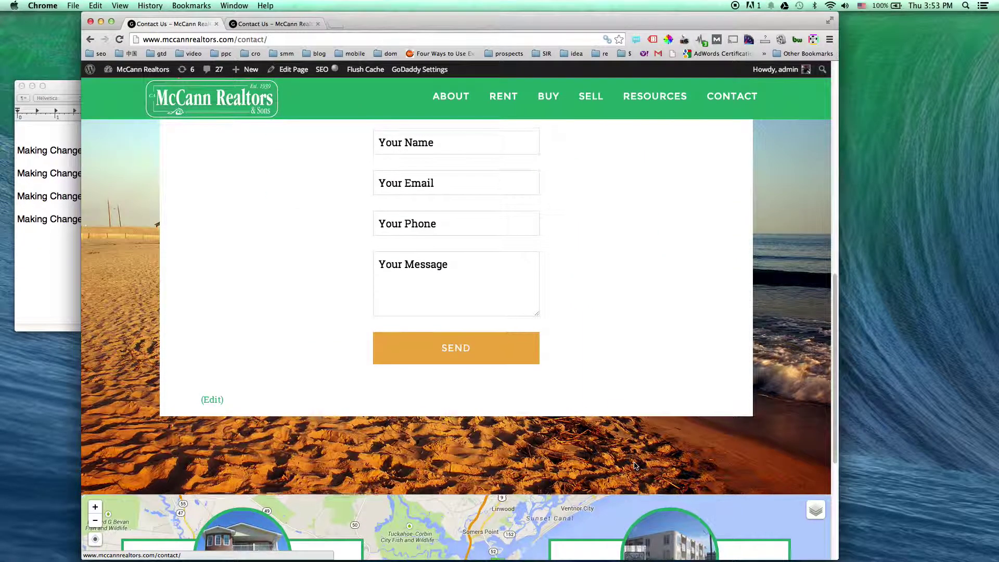
{"action": "scroll", "coordinate": [634, 461], "scroll_direction": "up", "scroll_amount": 5}
{"action": "scroll", "coordinate": [634, 463], "scroll_direction": "up", "scroll_amount": 5}
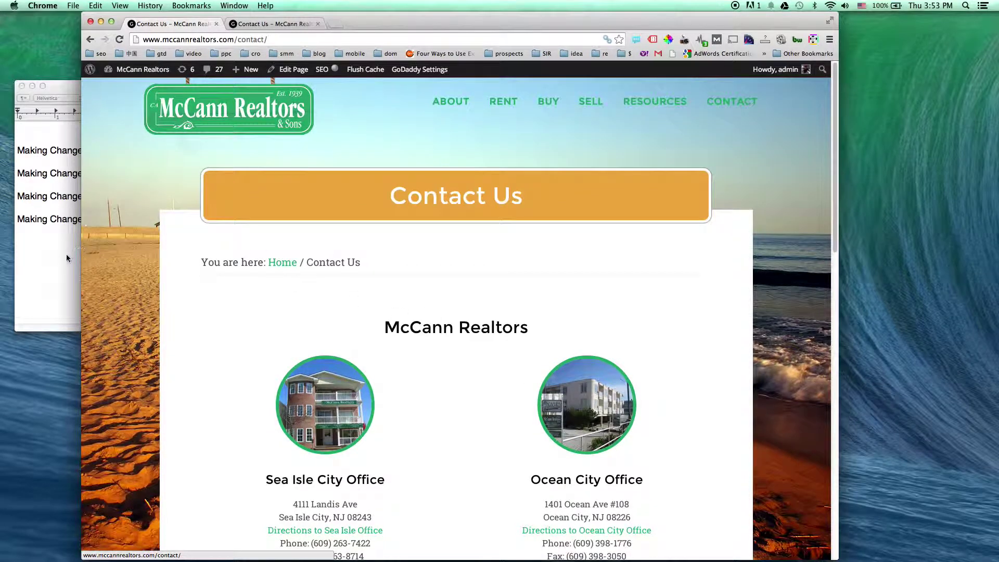
{"action": "mouse_move", "coordinate": [728, 107]}
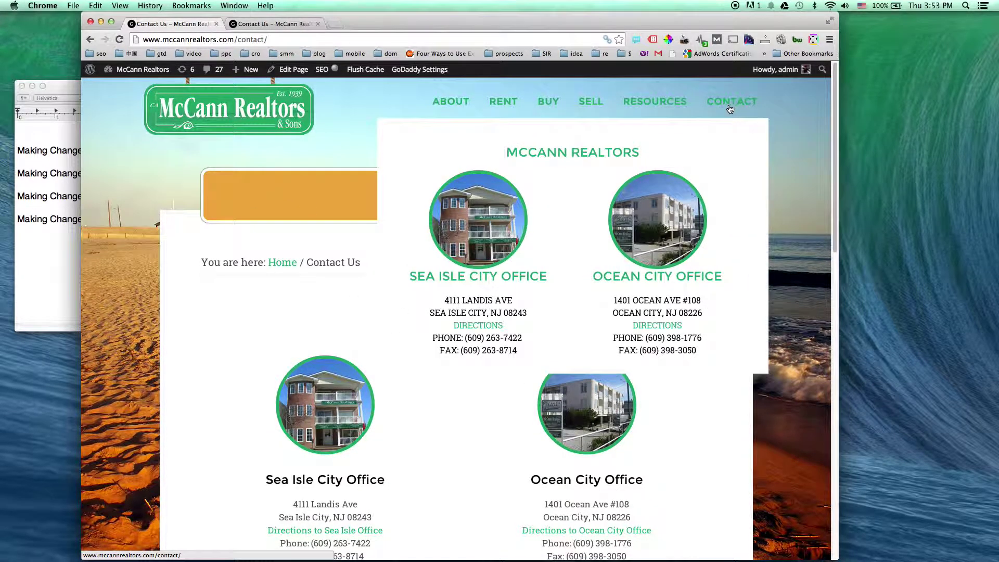
{"action": "mouse_move", "coordinate": [550, 108]}
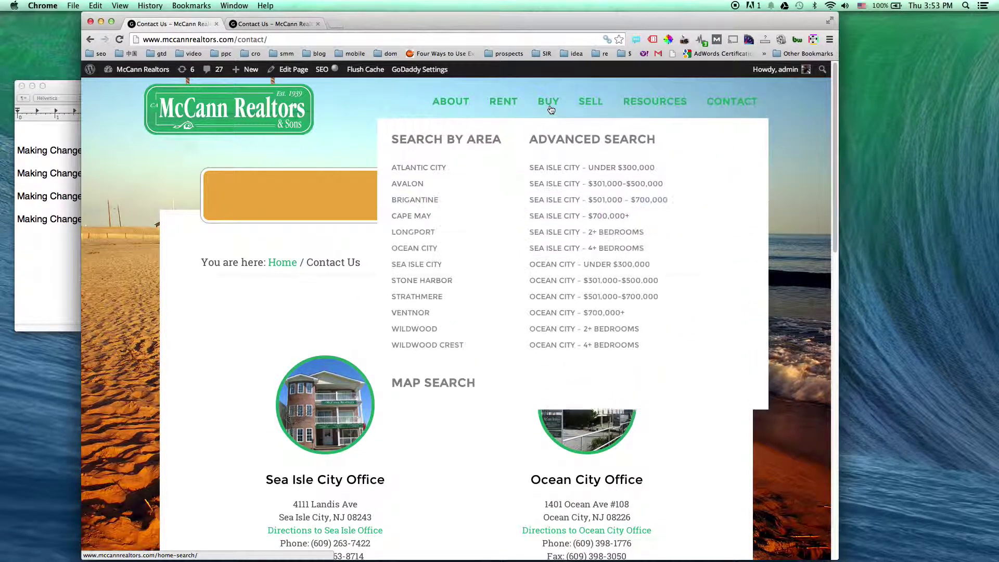
{"action": "mouse_move", "coordinate": [509, 106]}
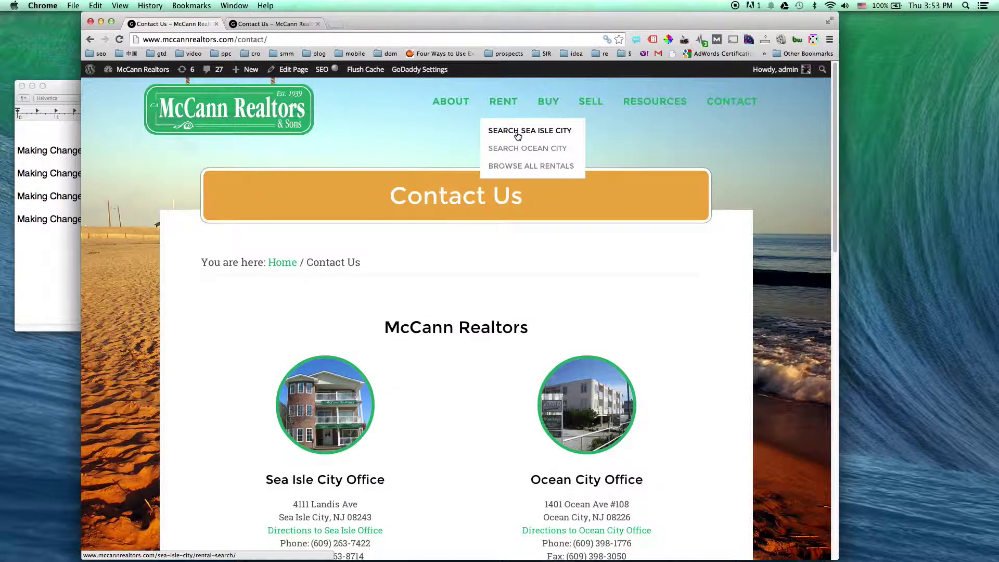
Open the Search Sea Isle City rental page and check its week-beginning dates, keeping July 25, 2015
{"action": "left_click", "coordinate": [518, 131]}
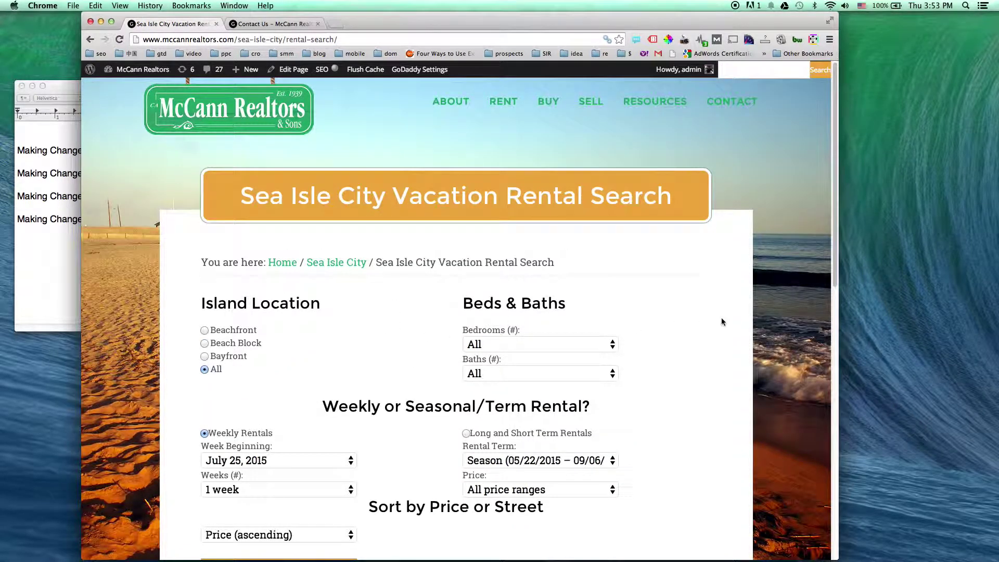
{"action": "scroll", "coordinate": [721, 322], "scroll_direction": "down", "scroll_amount": 5}
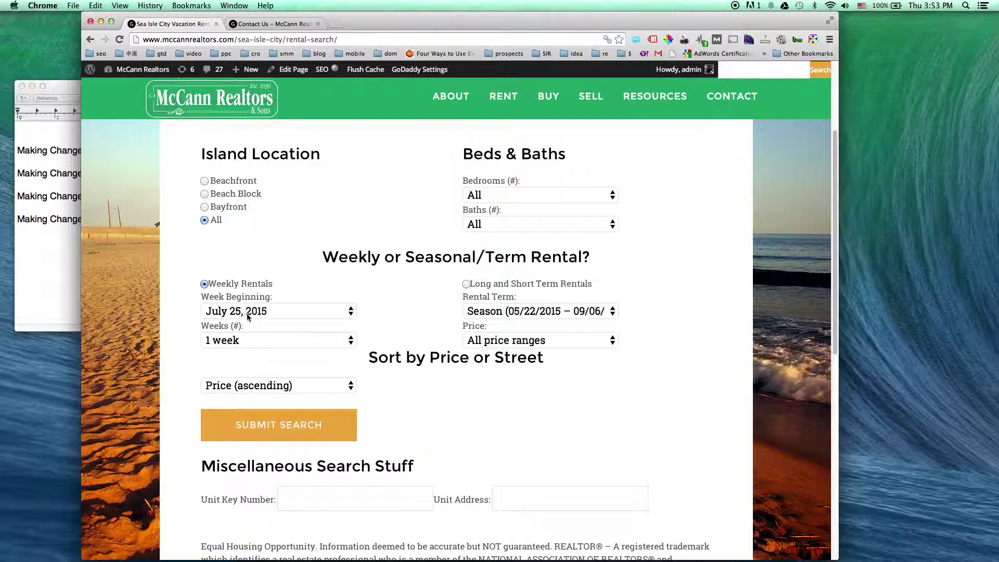
{"action": "left_click", "coordinate": [324, 315]}
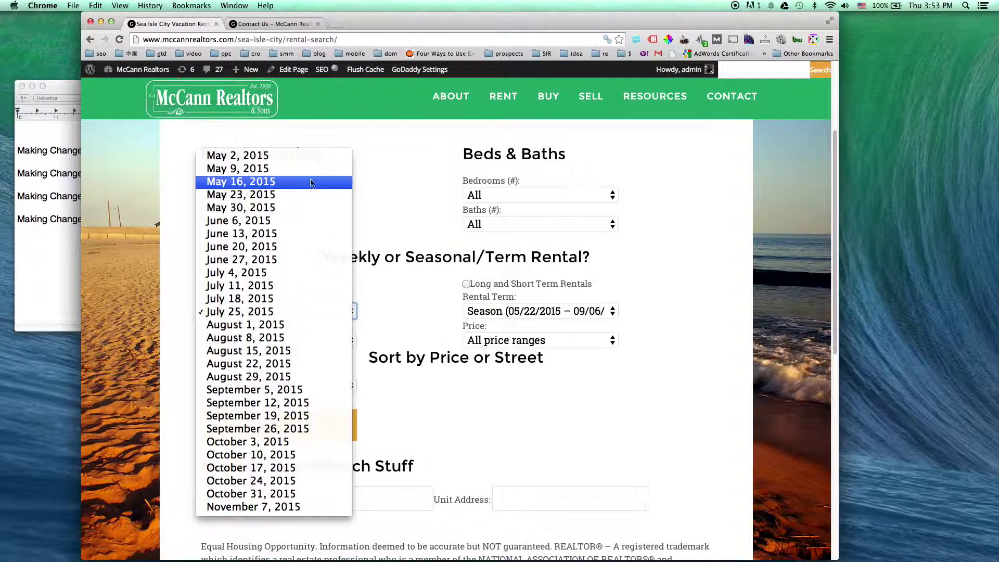
{"action": "left_click", "coordinate": [412, 316]}
{"action": "scroll", "coordinate": [411, 311], "scroll_direction": "up", "scroll_amount": 5}
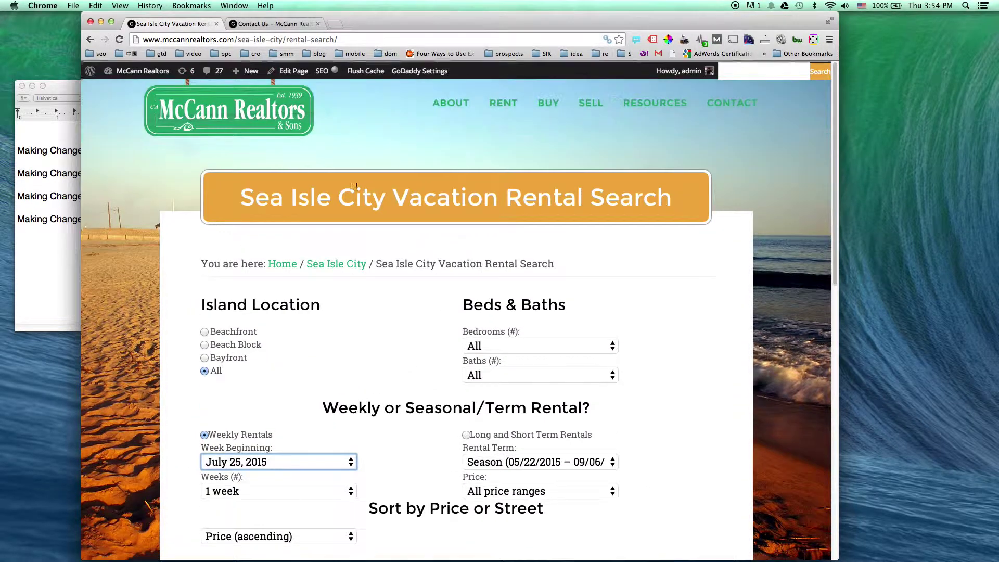
Open the rental search page in the editor and select all of its HTML code
{"action": "left_click", "coordinate": [294, 70]}
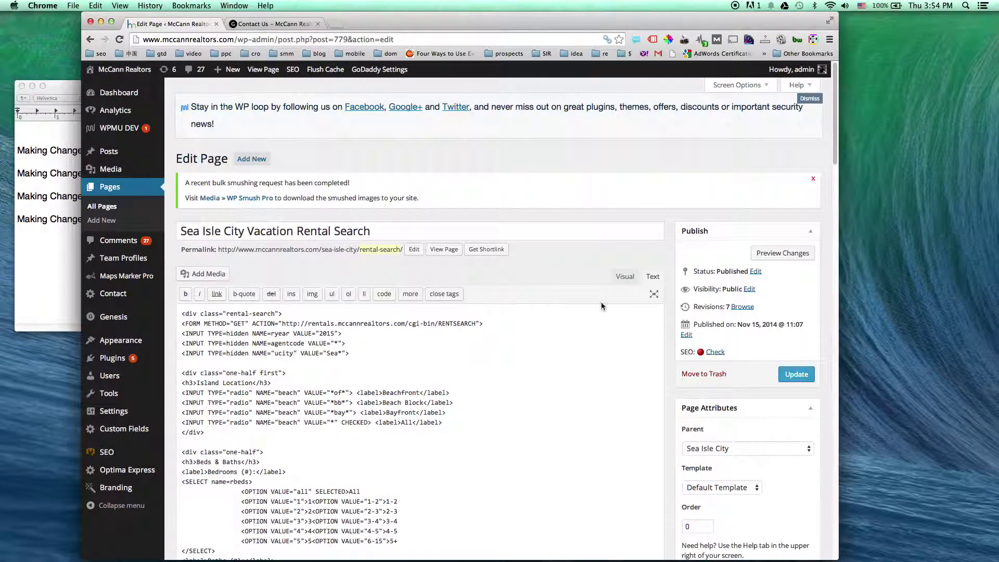
{"action": "scroll", "coordinate": [562, 278], "scroll_direction": "down", "scroll_amount": 3}
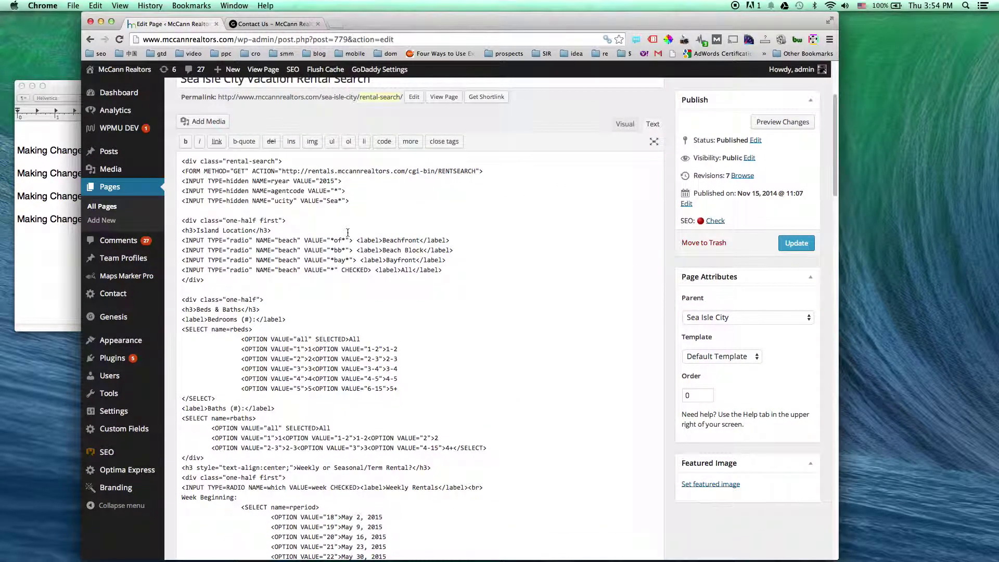
{"action": "left_click_drag", "start_coordinate": [182, 160], "coordinate": [490, 413]}
{"action": "left_click", "coordinate": [434, 260]}
{"action": "right_click", "coordinate": [434, 260]}
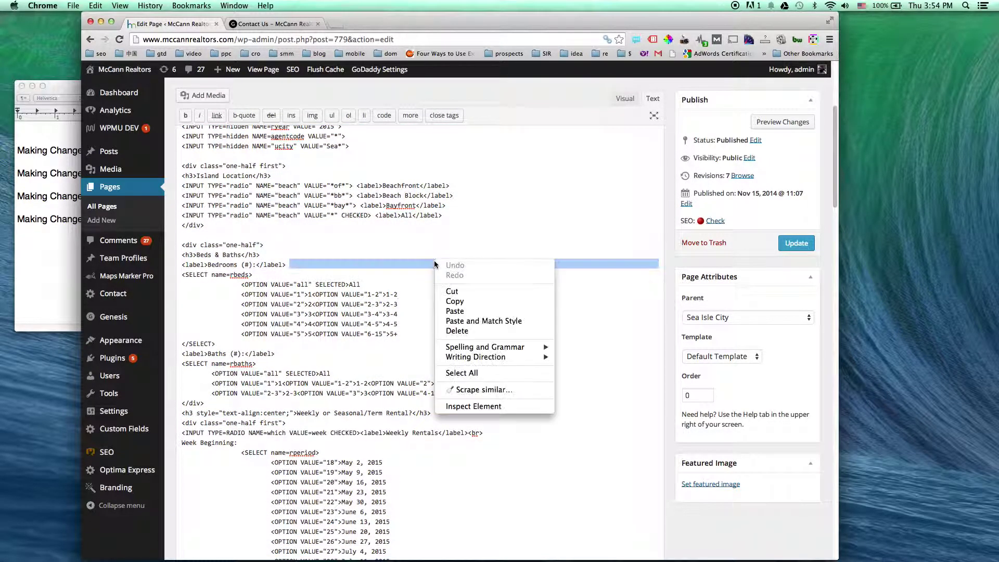
{"action": "left_click", "coordinate": [484, 369]}
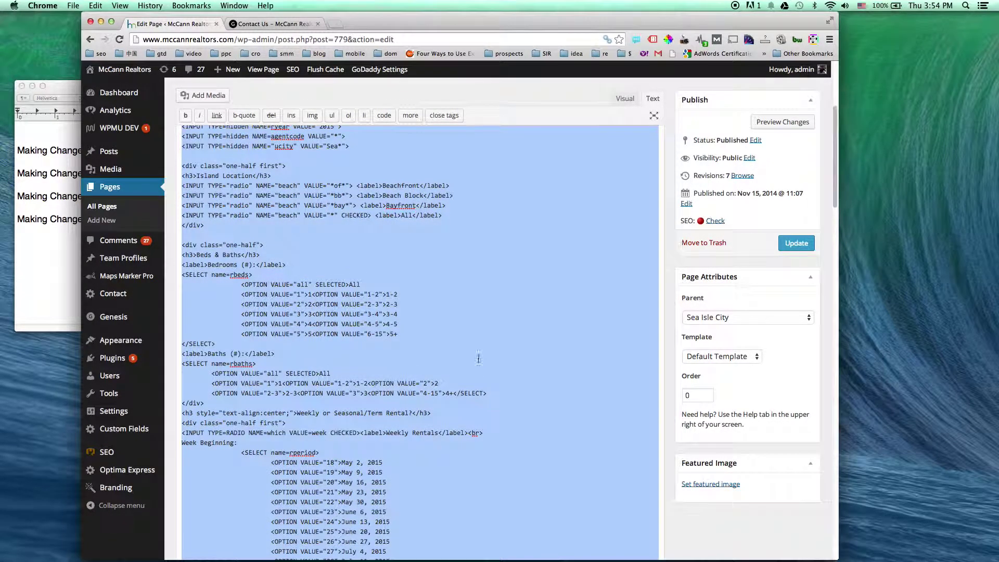
{"action": "scroll", "coordinate": [465, 281], "scroll_direction": "down", "scroll_amount": 15}
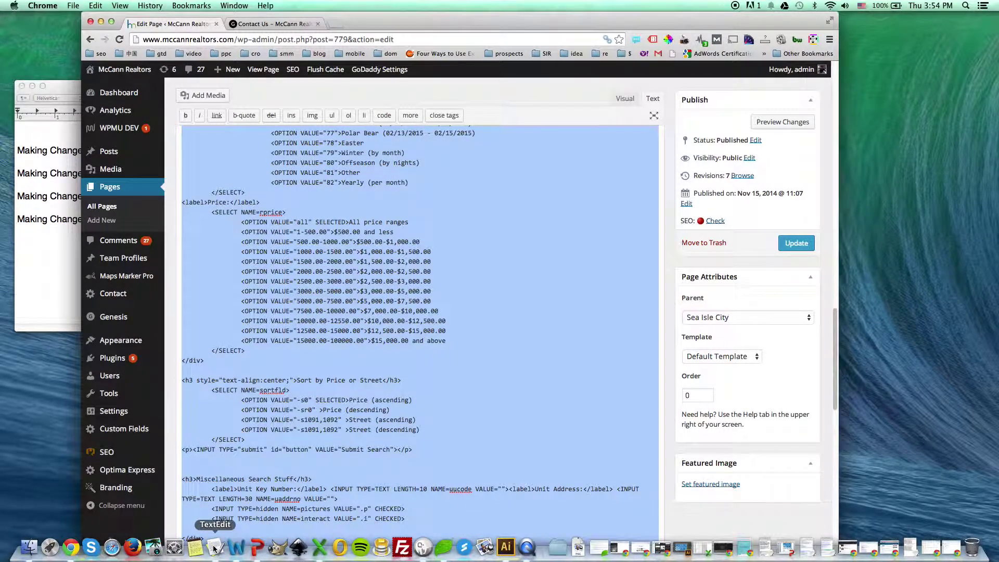
Paste the rental search page's HTML into a new TextEdit document and enlarge its window
{"action": "left_click", "coordinate": [49, 260]}
{"action": "key", "text": "super+n"}
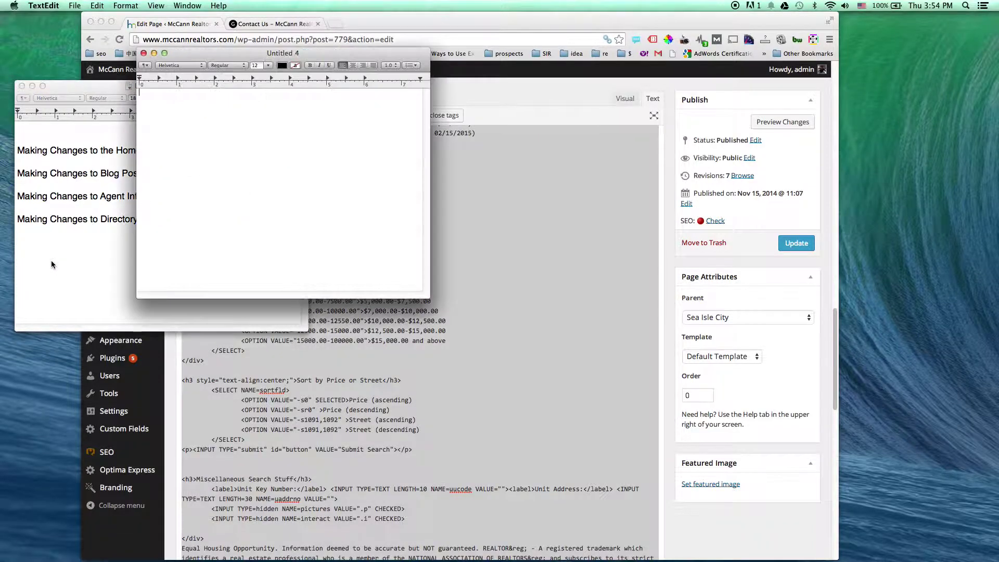
{"action": "key", "text": "super+v"}
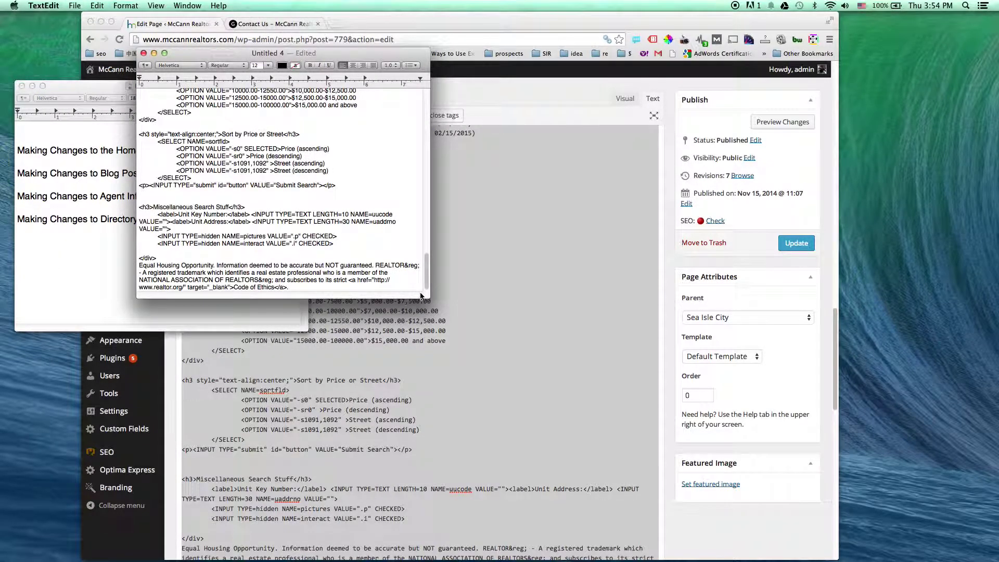
{"action": "left_click_drag", "start_coordinate": [426, 295], "coordinate": [739, 502]}
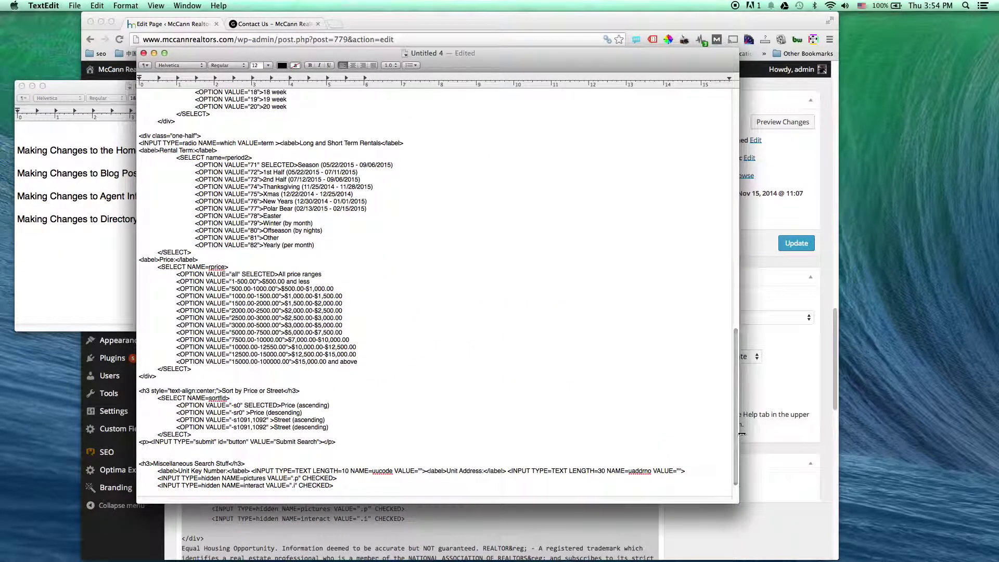
{"action": "left_click_drag", "start_coordinate": [737, 432], "coordinate": [725, 190]}
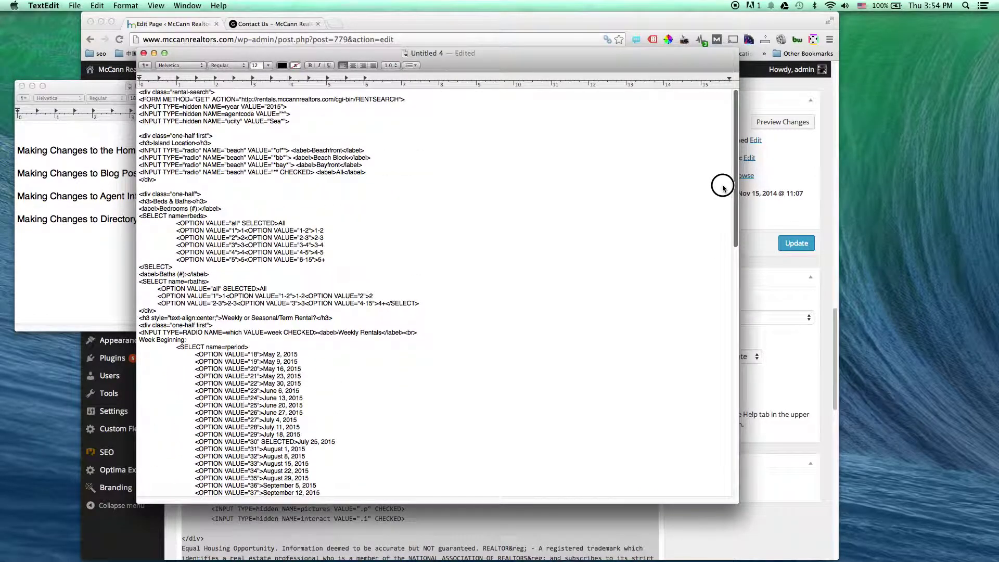
{"action": "left_click", "coordinate": [480, 212]}
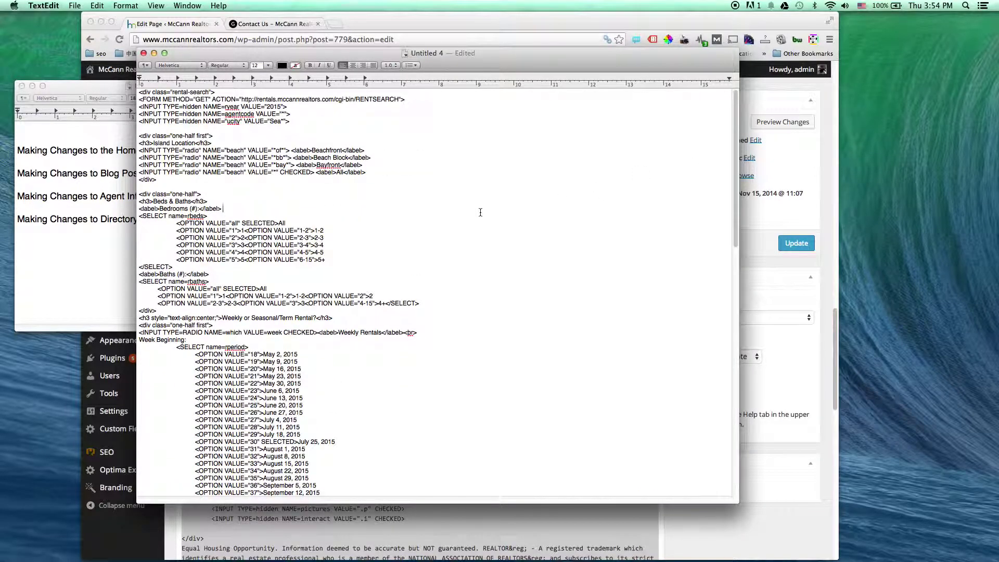
Find and replace all occurrences of 2015 with 2016 in the pasted code
{"action": "key", "text": "super+f"}
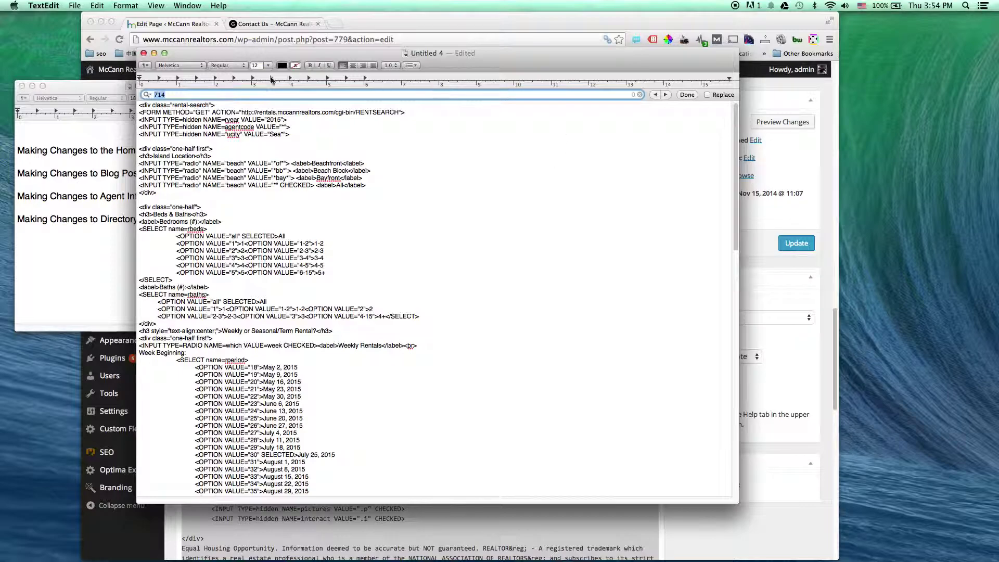
{"action": "left_click", "coordinate": [707, 95]}
{"action": "key", "text": "BackSpace"}
{"action": "type", "text": "2015"}
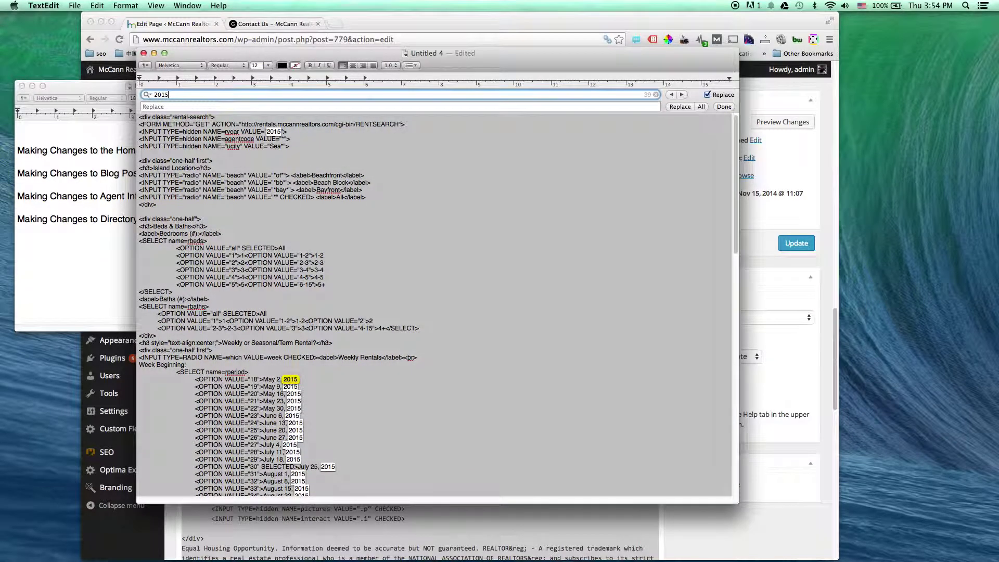
{"action": "left_click", "coordinate": [261, 107]}
{"action": "type", "text": "2016"}
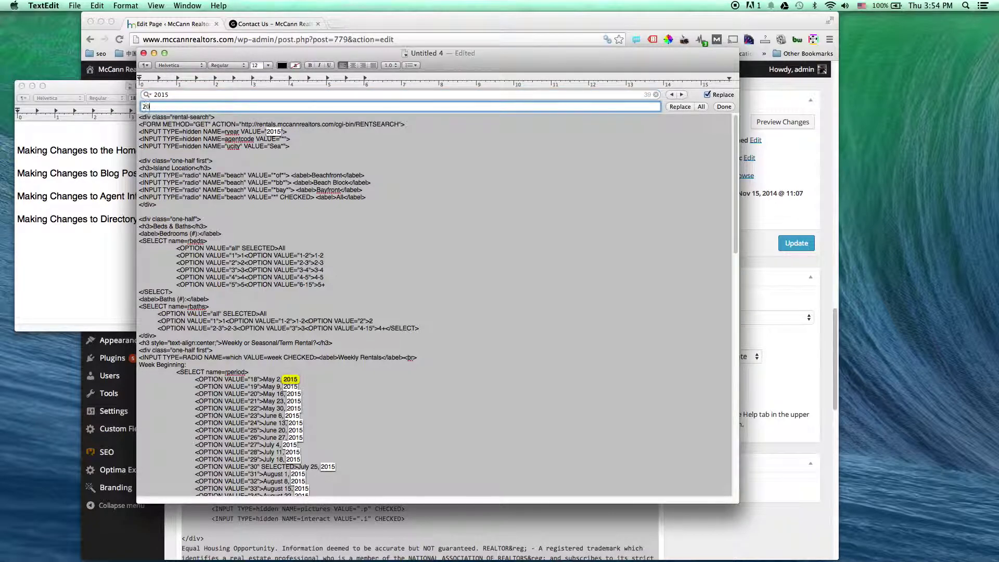
{"action": "left_click", "coordinate": [470, 95]}
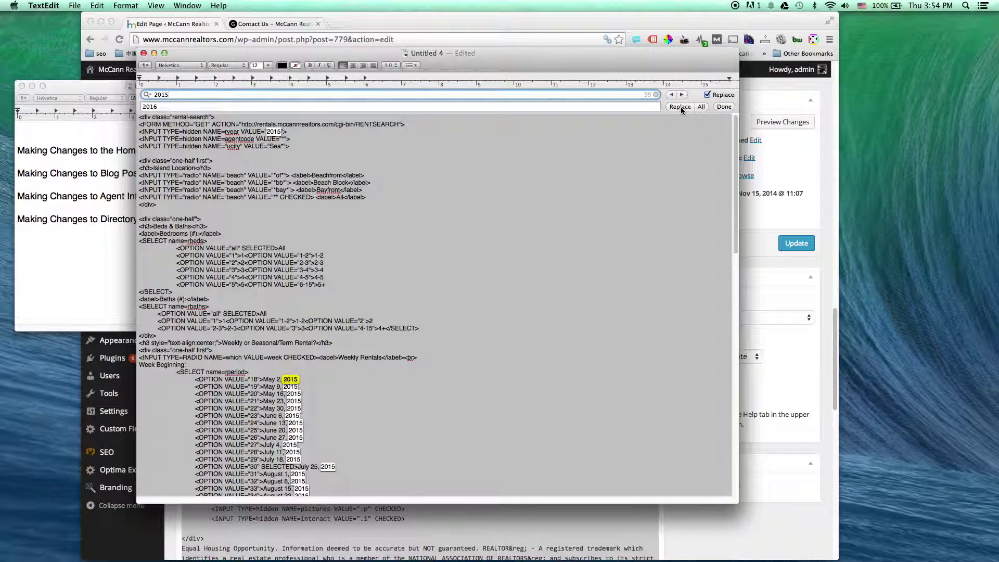
{"action": "left_click", "coordinate": [701, 107]}
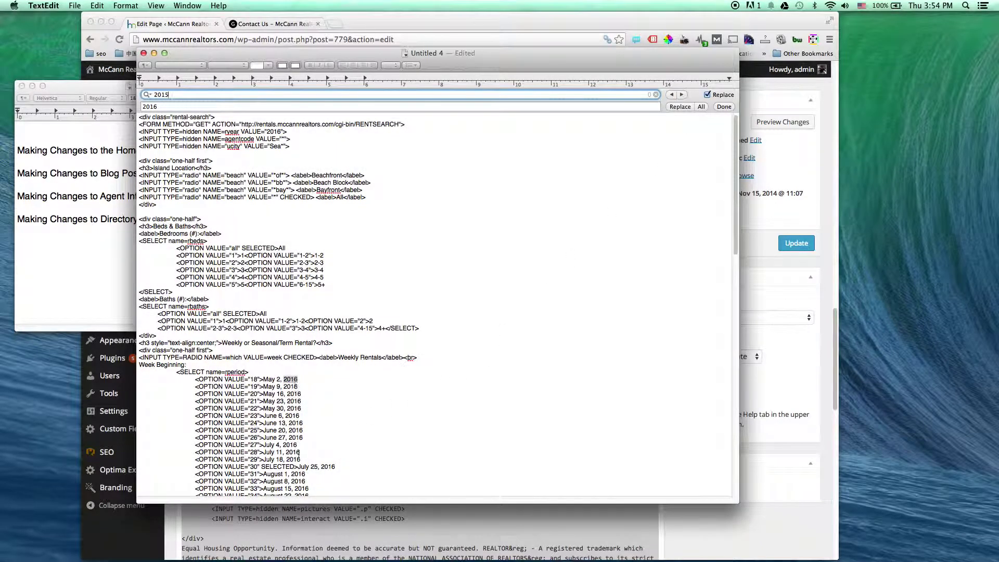
{"action": "scroll", "coordinate": [401, 424], "scroll_direction": "down", "scroll_amount": 15}
{"action": "scroll", "coordinate": [402, 424], "scroll_direction": "down", "scroll_amount": 3}
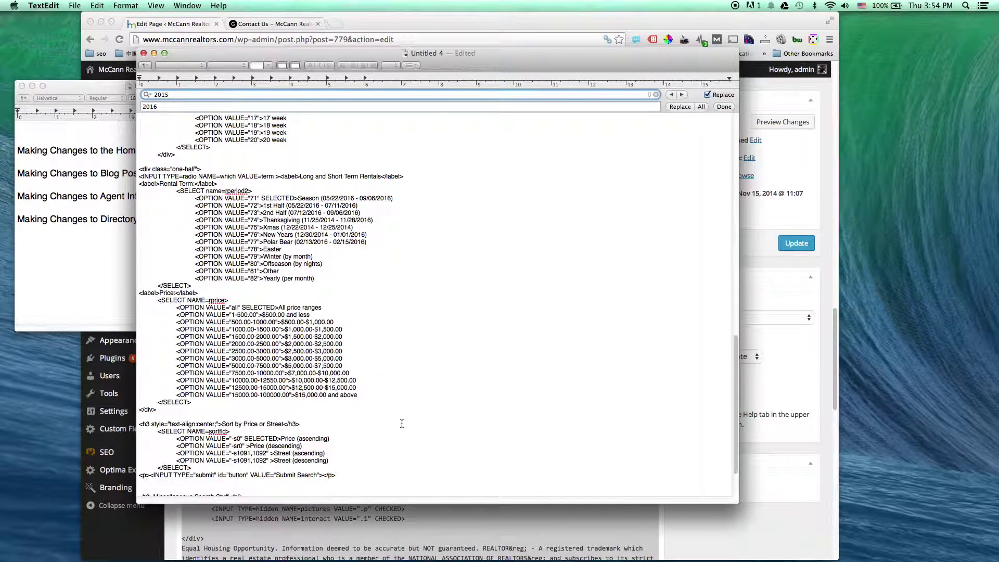
{"action": "scroll", "coordinate": [402, 424], "scroll_direction": "up", "scroll_amount": 20}
Select all the edited code via Edit > Select All, then close Untitled 4, deleting it unsaved
{"action": "right_click", "coordinate": [351, 288]}
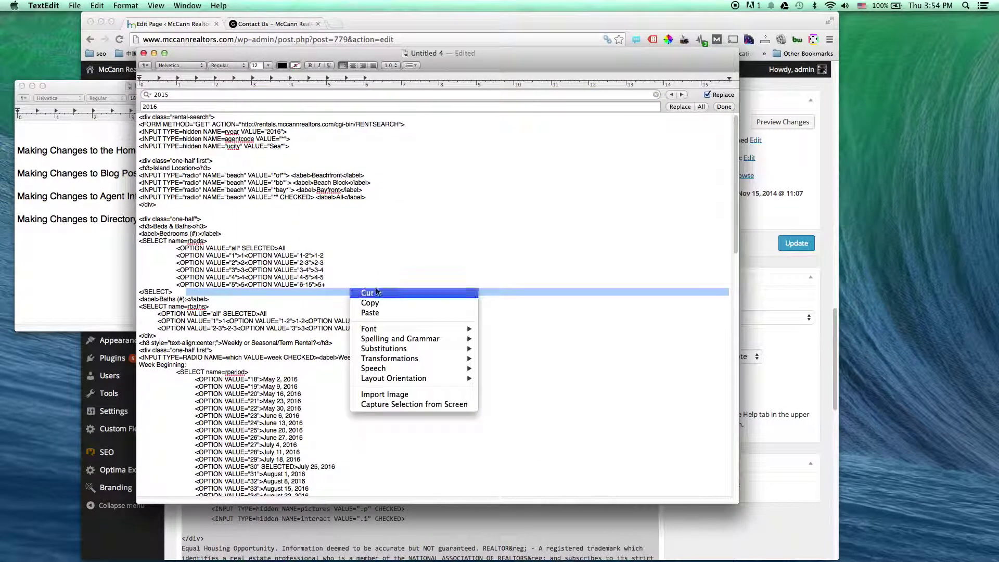
{"action": "mouse_move", "coordinate": [404, 360]}
{"action": "left_click", "coordinate": [404, 227]}
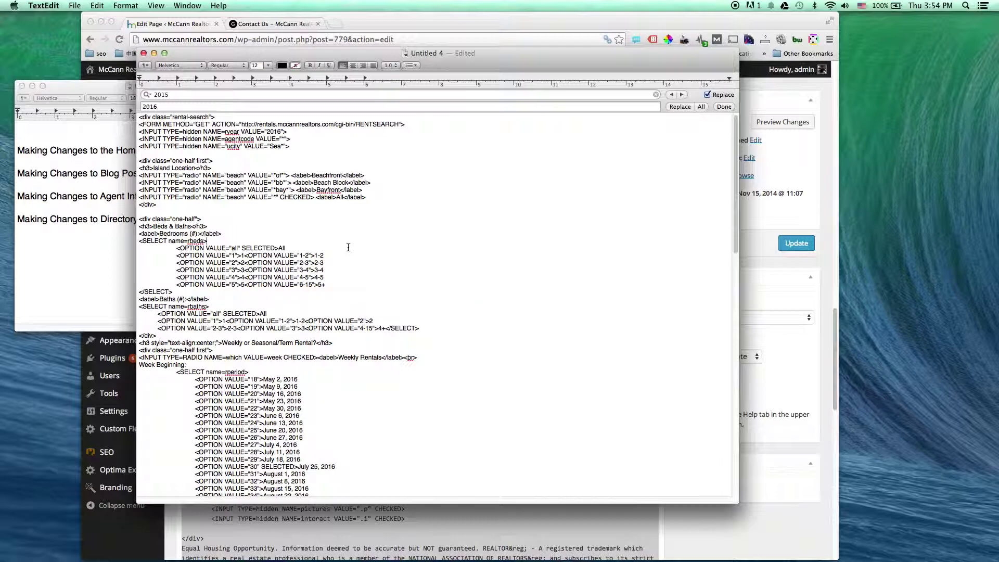
{"action": "left_click", "coordinate": [102, 10]}
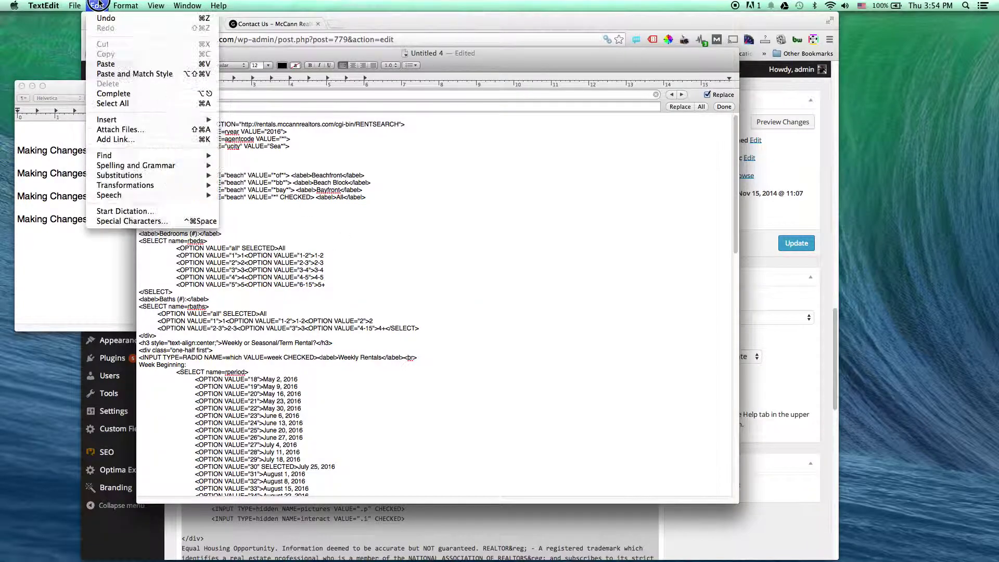
{"action": "left_click", "coordinate": [108, 103]}
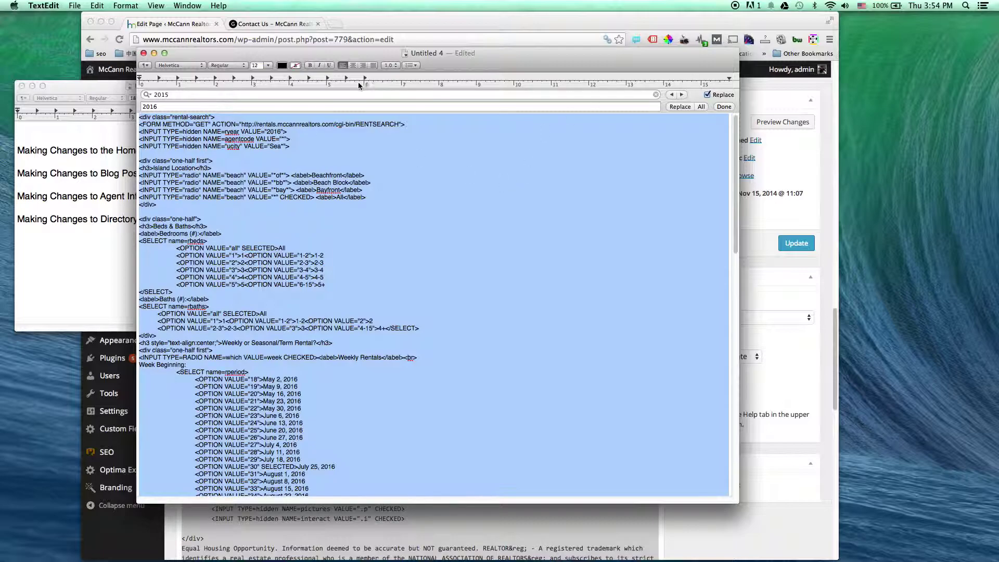
{"action": "left_click", "coordinate": [144, 54]}
{"action": "left_click", "coordinate": [392, 221]}
{"action": "left_click", "coordinate": [383, 255]}
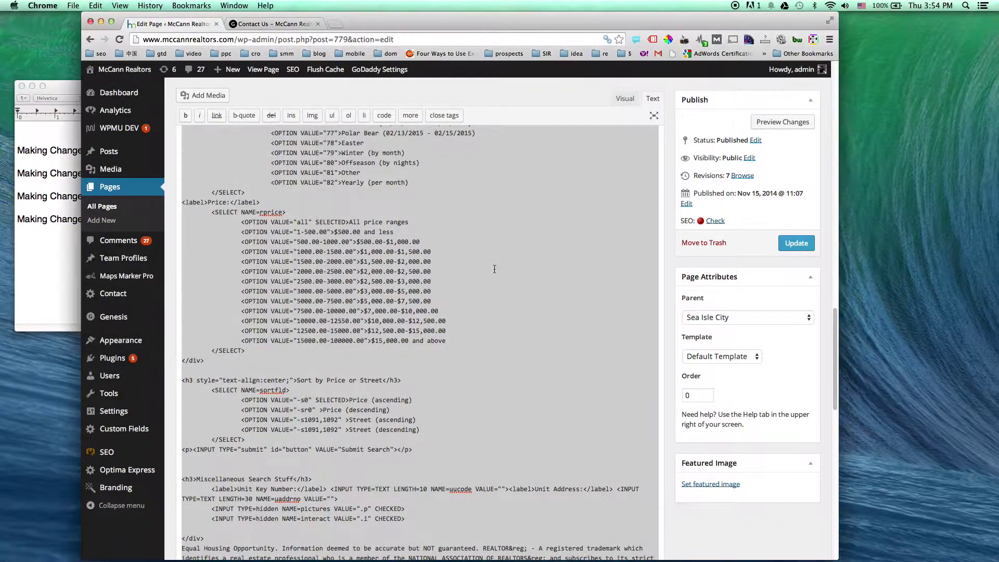
Paste the updated rental-search code over the editor's selected text, then bring the TextEdit outline forward
{"action": "right_click", "coordinate": [461, 206]}
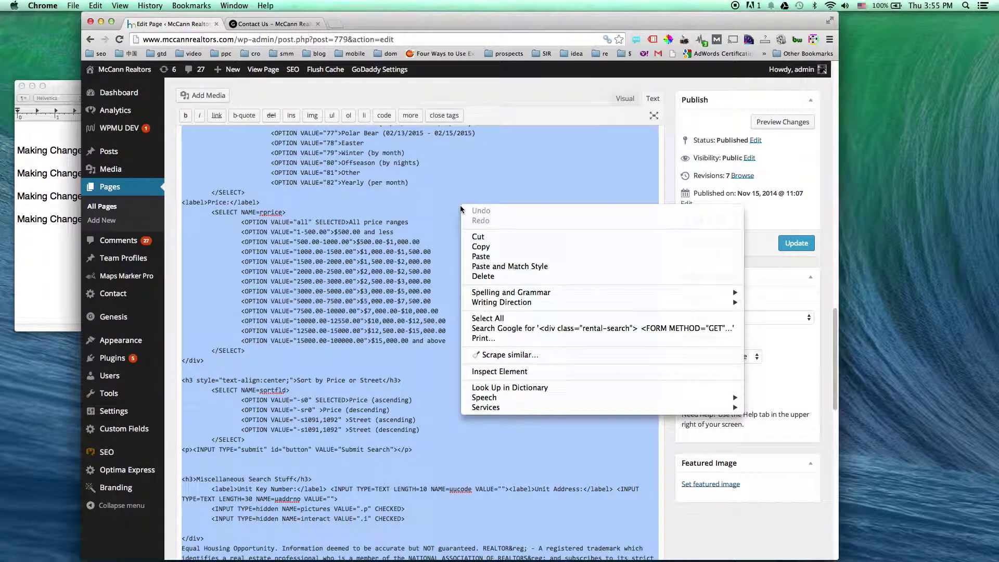
{"action": "left_click", "coordinate": [504, 257]}
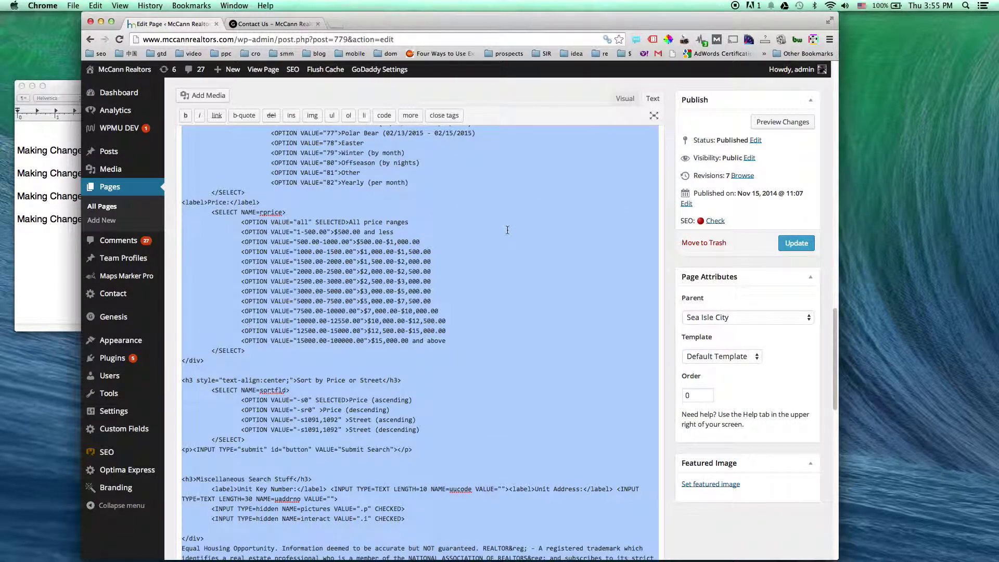
{"action": "left_click", "coordinate": [663, 259]}
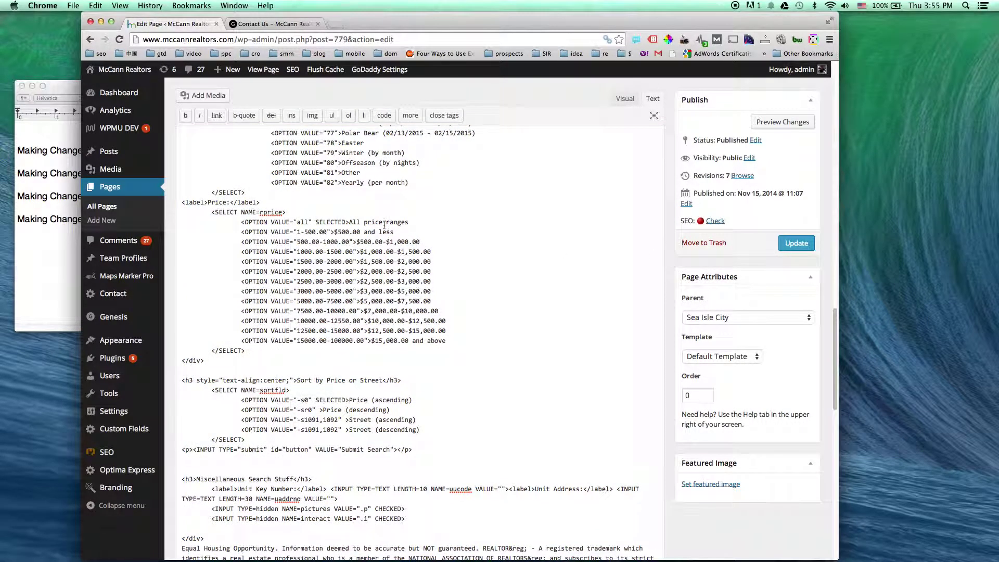
{"action": "left_click", "coordinate": [31, 230]}
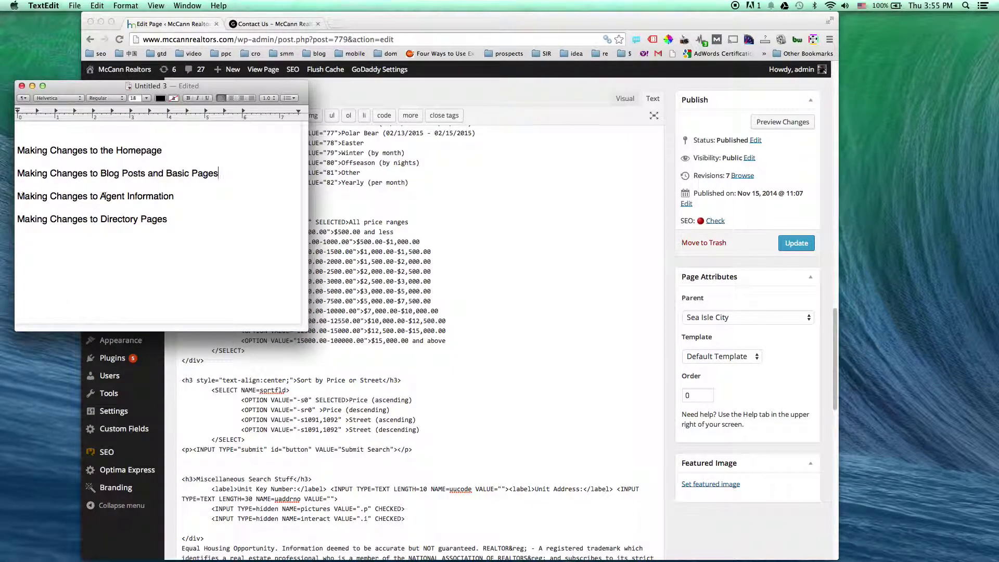
Return to Chrome and open the Team Profiles list from the admin sidebar
{"action": "left_click", "coordinate": [672, 159]}
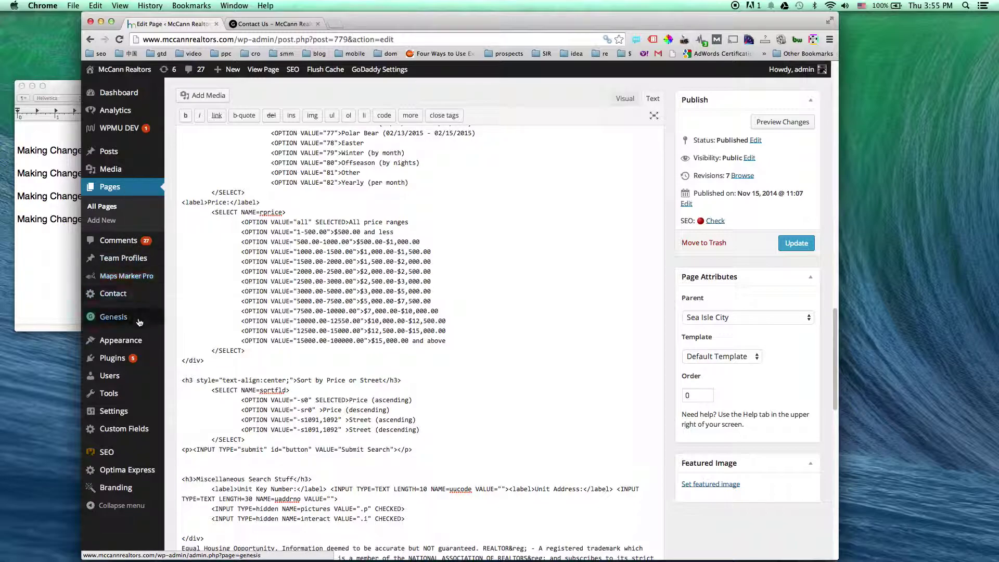
{"action": "mouse_move", "coordinate": [111, 262]}
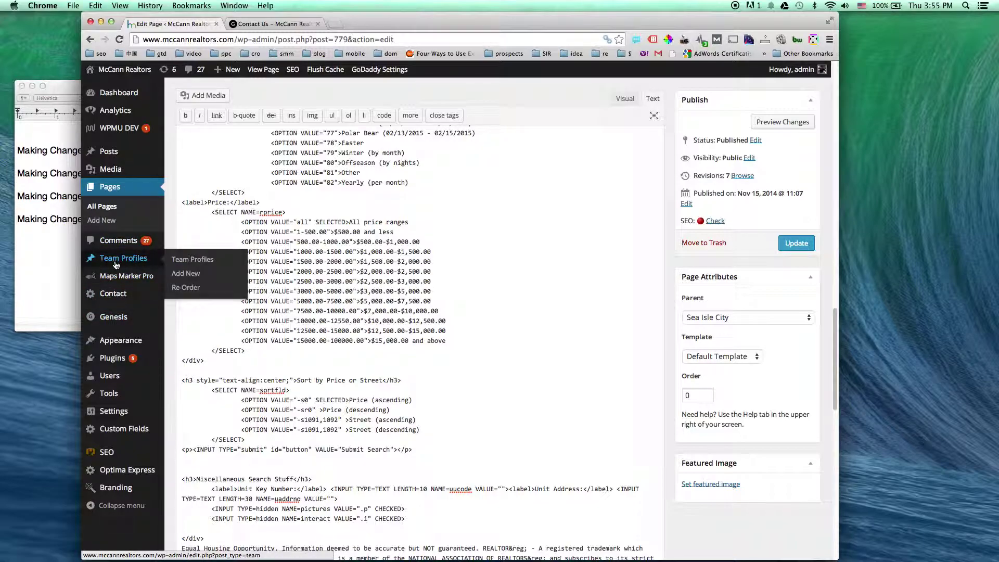
{"action": "left_click", "coordinate": [187, 260]}
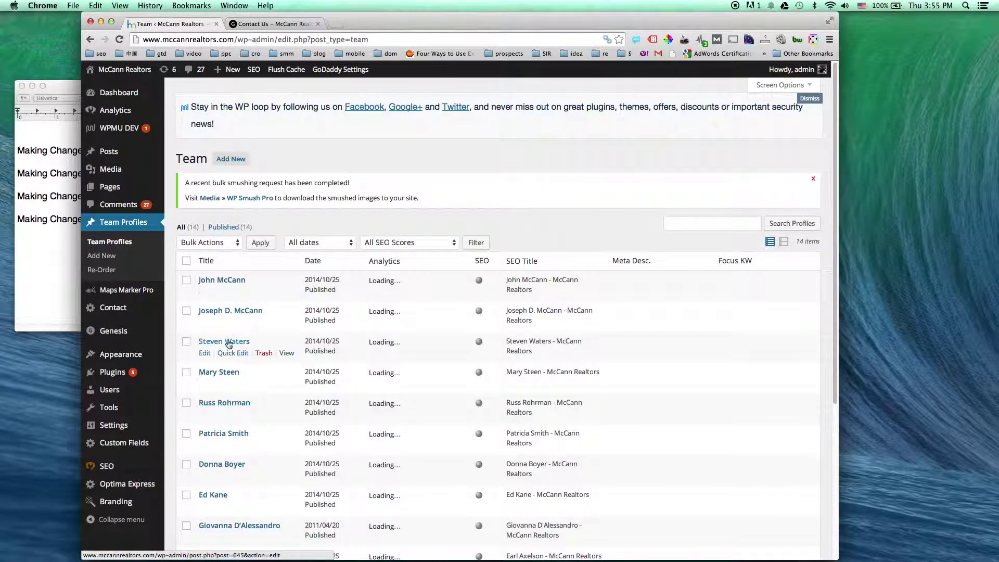
{"action": "scroll", "coordinate": [303, 332], "scroll_direction": "down", "scroll_amount": 5}
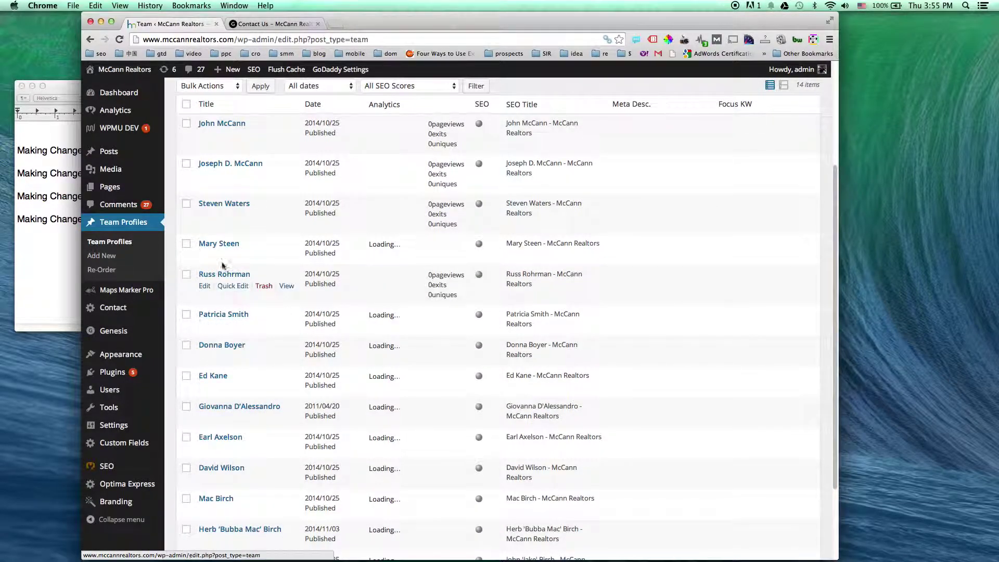
Append 'TEST CHANGE.' to the end of a realtor's profile bio, update it, and view the profile
{"action": "left_click", "coordinate": [204, 255]}
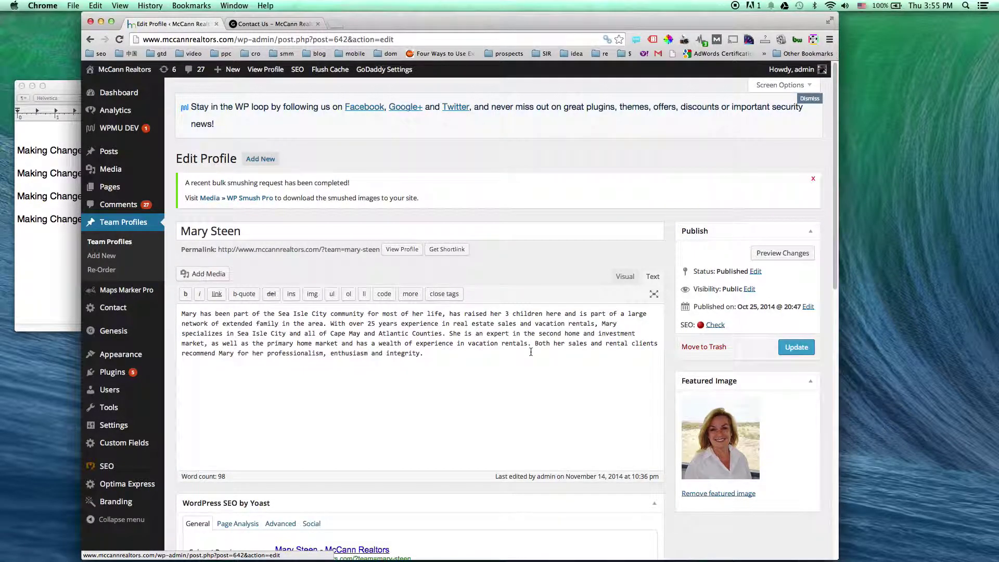
{"action": "scroll", "coordinate": [531, 351], "scroll_direction": "down", "scroll_amount": 2}
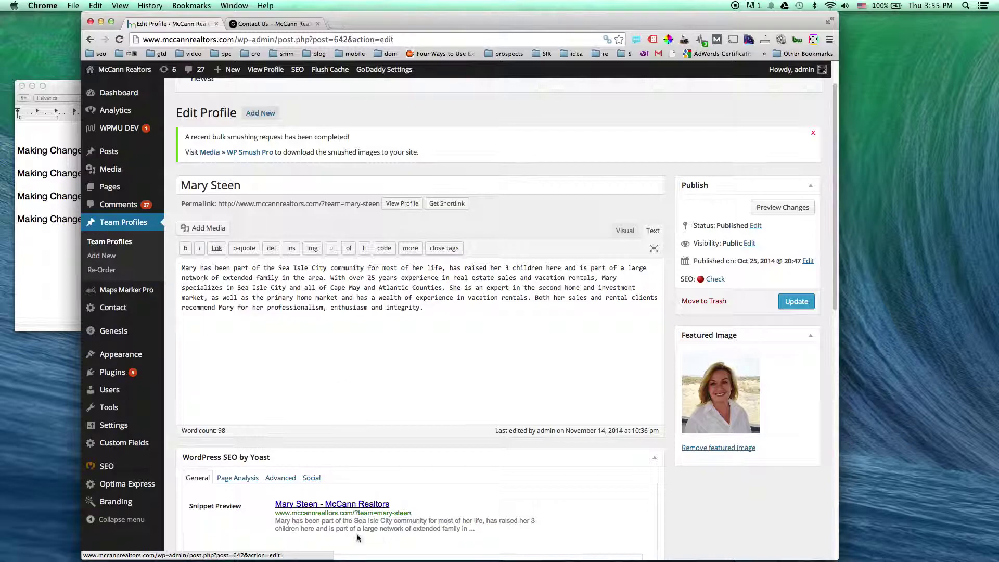
{"action": "scroll", "coordinate": [301, 368], "scroll_direction": "up", "scroll_amount": 2}
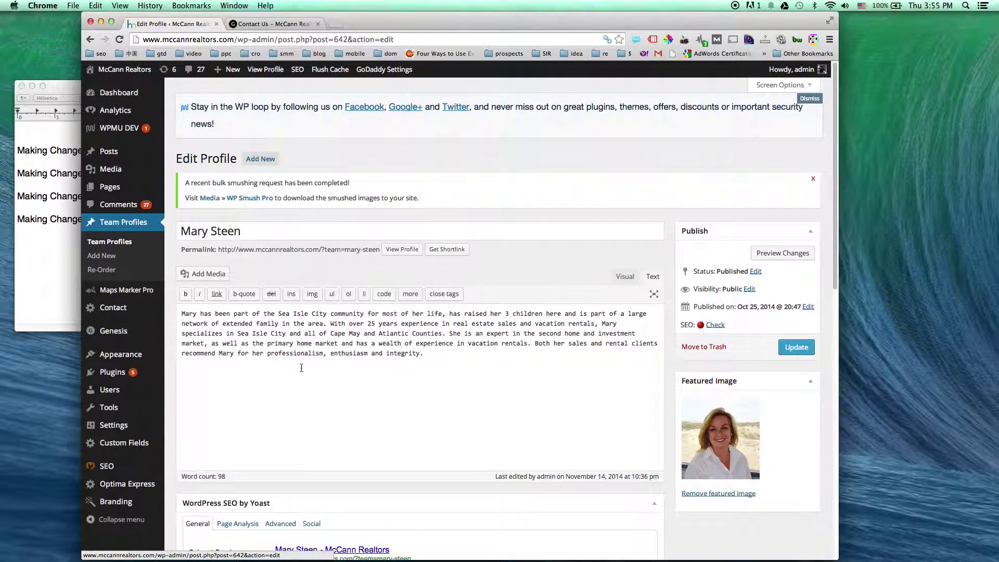
{"action": "left_click_drag", "start_coordinate": [183, 312], "coordinate": [442, 354]}
{"action": "left_click", "coordinate": [442, 353]}
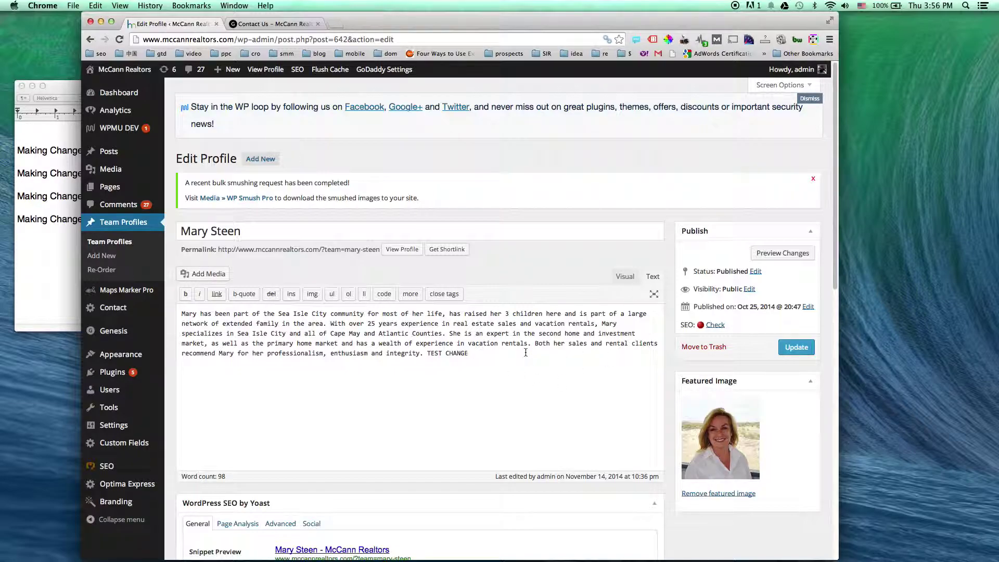
{"action": "left_click", "coordinate": [798, 350]}
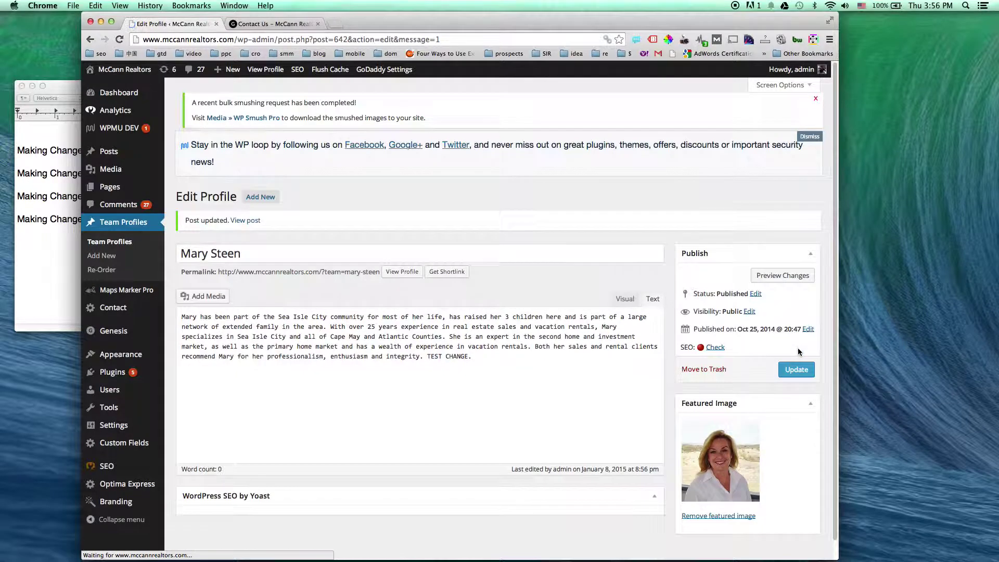
{"action": "left_click", "coordinate": [266, 72], "text": "super"}
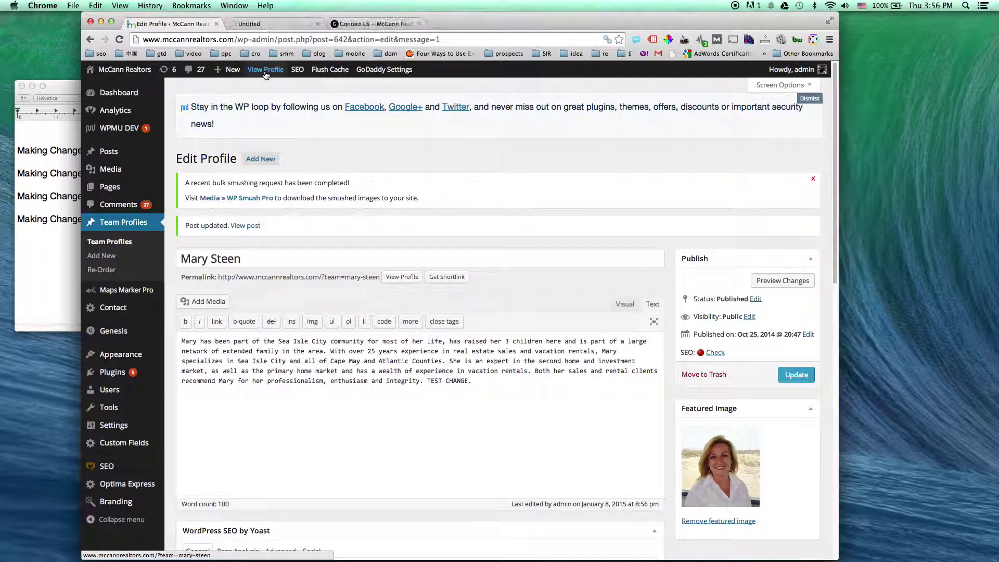
Check that 'TEST CHANGE.' appears on the live profile and the Meet the Sea Isle Team page
{"action": "left_click", "coordinate": [276, 24]}
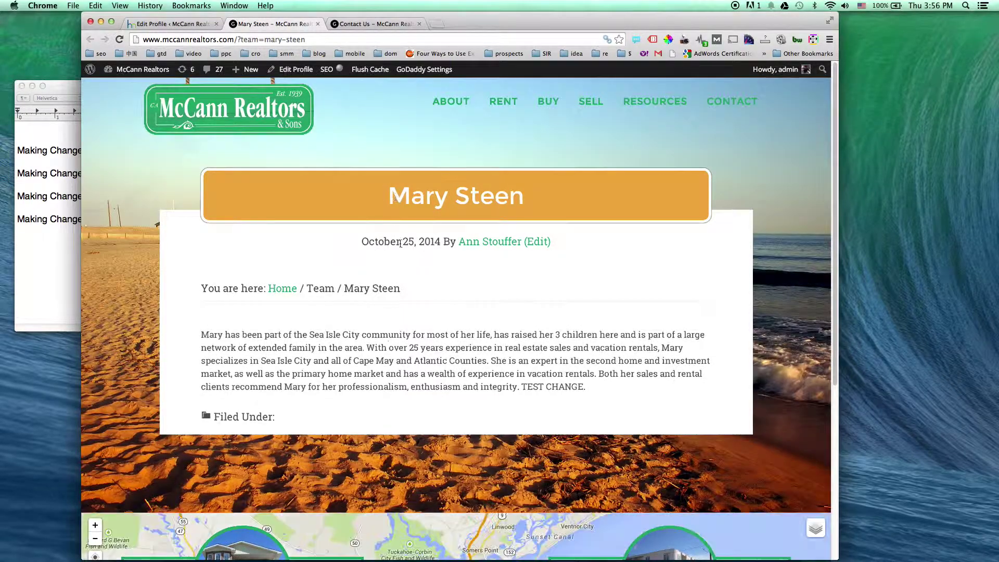
{"action": "left_click_drag", "start_coordinate": [521, 387], "coordinate": [598, 387]}
{"action": "left_click", "coordinate": [598, 388]}
{"action": "mouse_move", "coordinate": [447, 102]}
{"action": "left_click", "coordinate": [456, 131]}
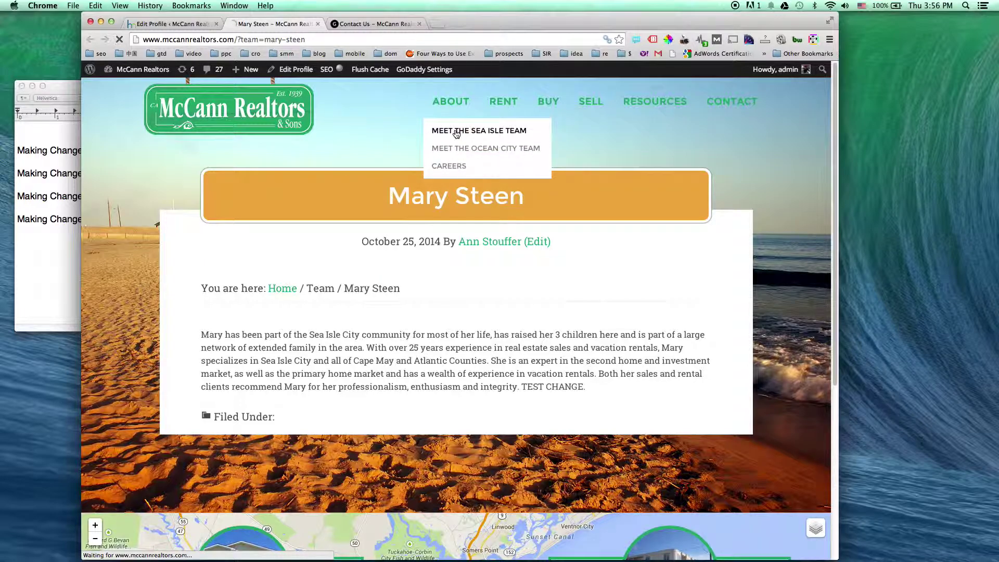
{"action": "scroll", "coordinate": [595, 234], "scroll_direction": "down", "scroll_amount": 10}
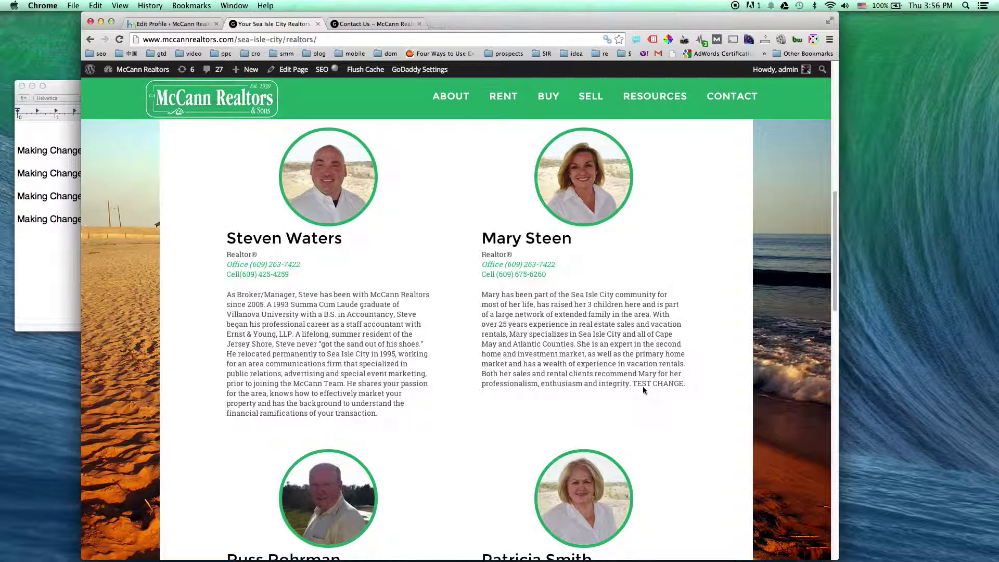
{"action": "left_click_drag", "start_coordinate": [633, 384], "coordinate": [684, 384]}
{"action": "left_click", "coordinate": [689, 384]}
{"action": "scroll", "coordinate": [689, 384], "scroll_direction": "up", "scroll_amount": 10}
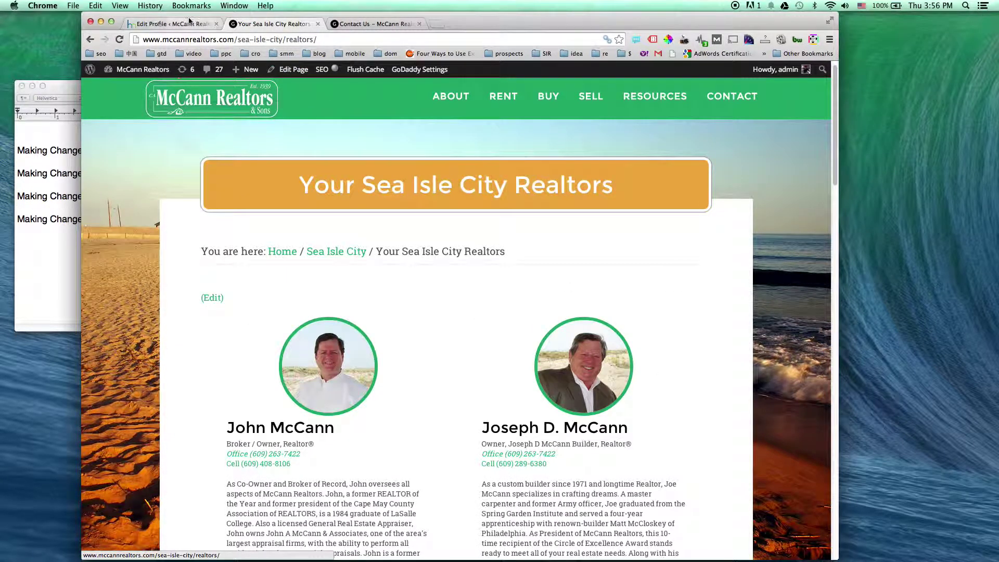
Delete 'TEST CHANGE.' from the profile bio and update the profile
{"action": "left_click", "coordinate": [168, 23]}
{"action": "left_click_drag", "start_coordinate": [483, 378], "coordinate": [425, 381]}
{"action": "key", "text": "BackSpace"}
{"action": "left_click", "coordinate": [796, 375]}
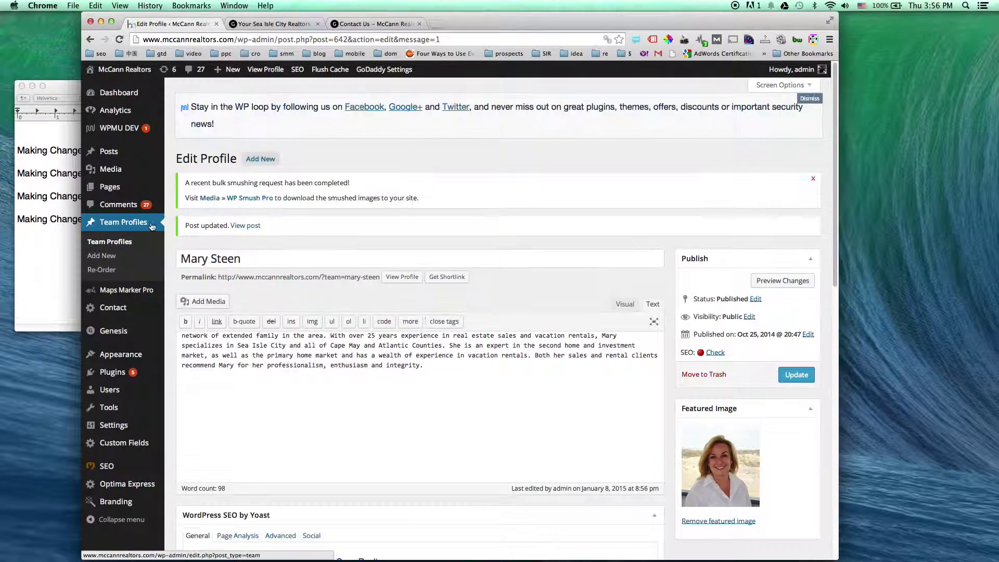
On Team Re-Order, move the fourth realtor to the top and back, then save the order
{"action": "left_click", "coordinate": [101, 270]}
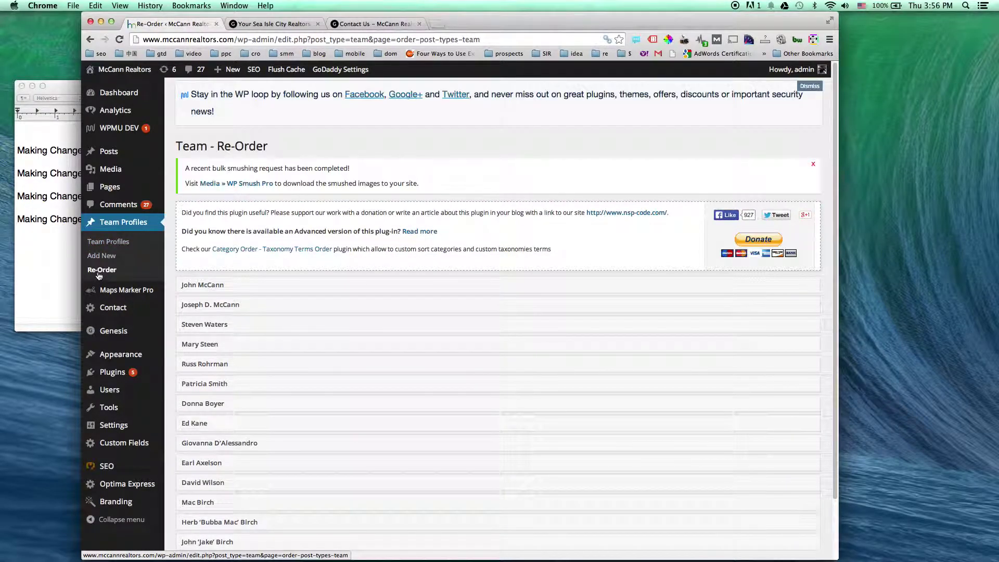
{"action": "left_click", "coordinate": [224, 344]}
{"action": "left_click_drag", "start_coordinate": [225, 344], "coordinate": [224, 284]}
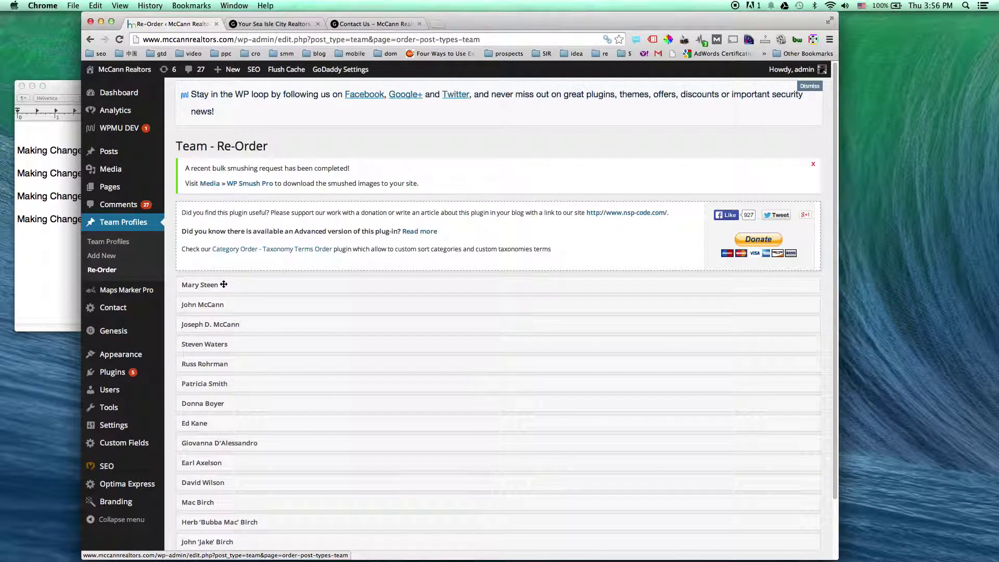
{"action": "scroll", "coordinate": [407, 313], "scroll_direction": "down", "scroll_amount": 3}
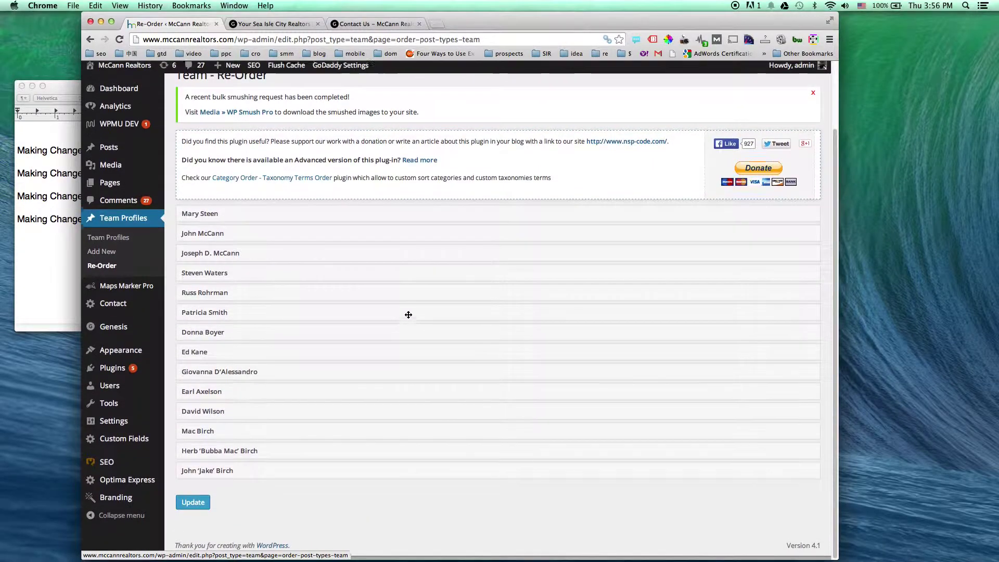
{"action": "left_click", "coordinate": [198, 507]}
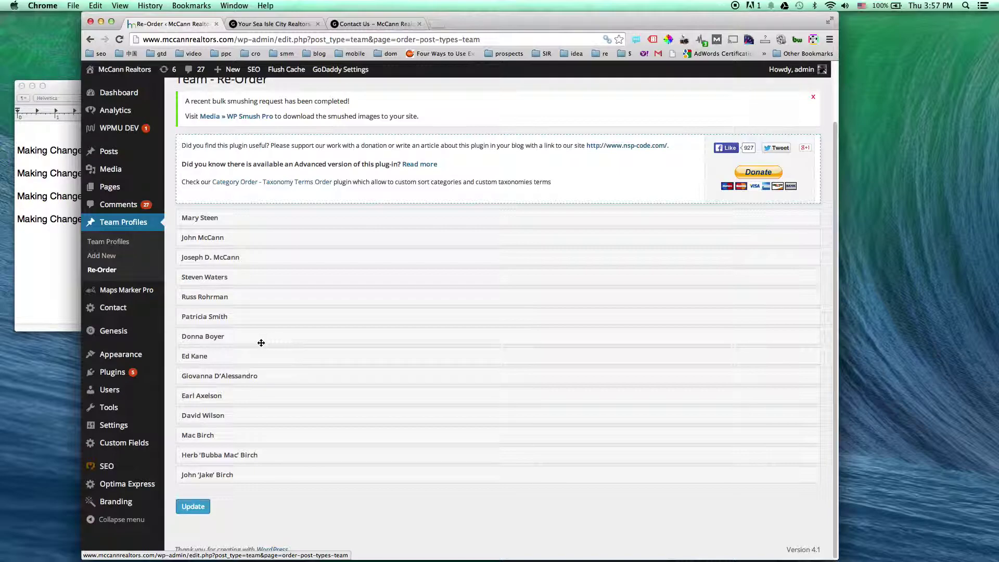
{"action": "left_click_drag", "start_coordinate": [224, 218], "coordinate": [237, 297]}
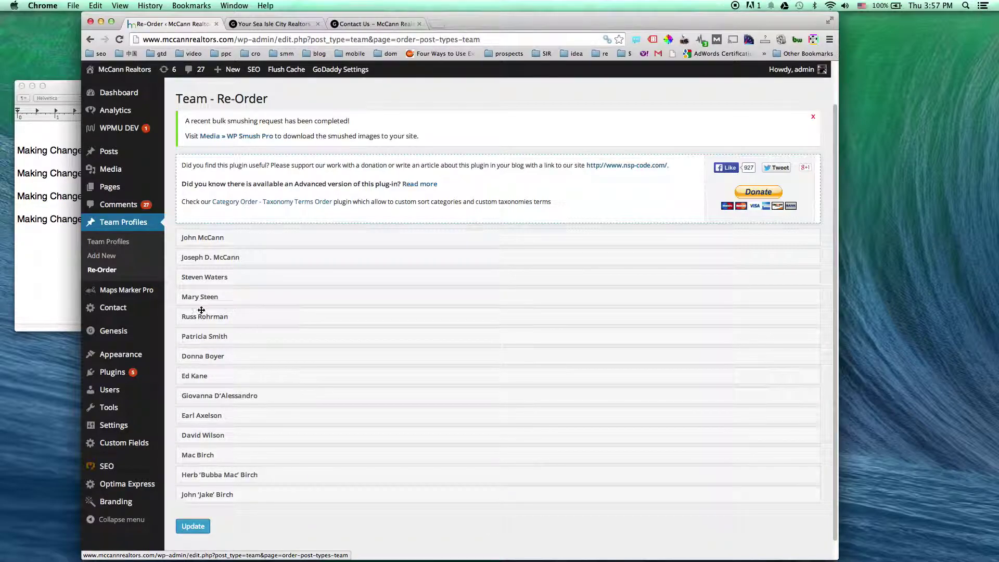
{"action": "left_click", "coordinate": [193, 527]}
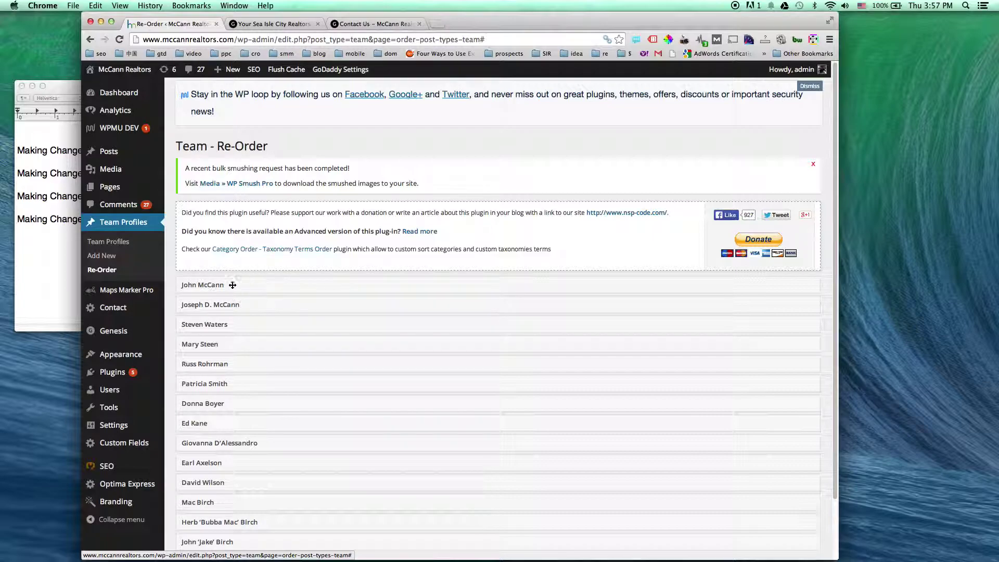
{"action": "scroll", "coordinate": [248, 284], "scroll_direction": "down", "scroll_amount": 3}
{"action": "left_click", "coordinate": [194, 507]}
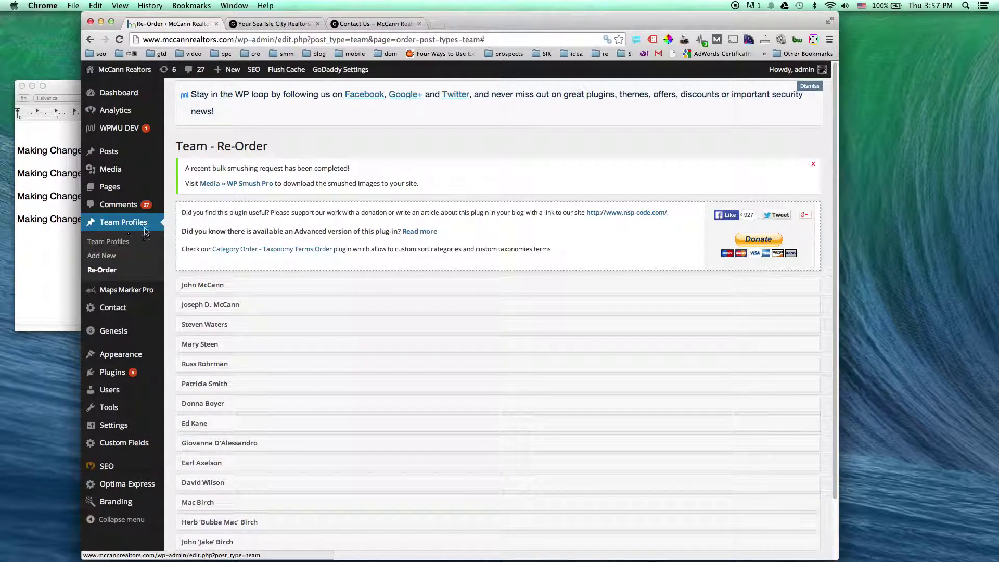
Start a new team profile and set the Giovanna-21.jpg library photo as its featured image
{"action": "left_click", "coordinate": [99, 261]}
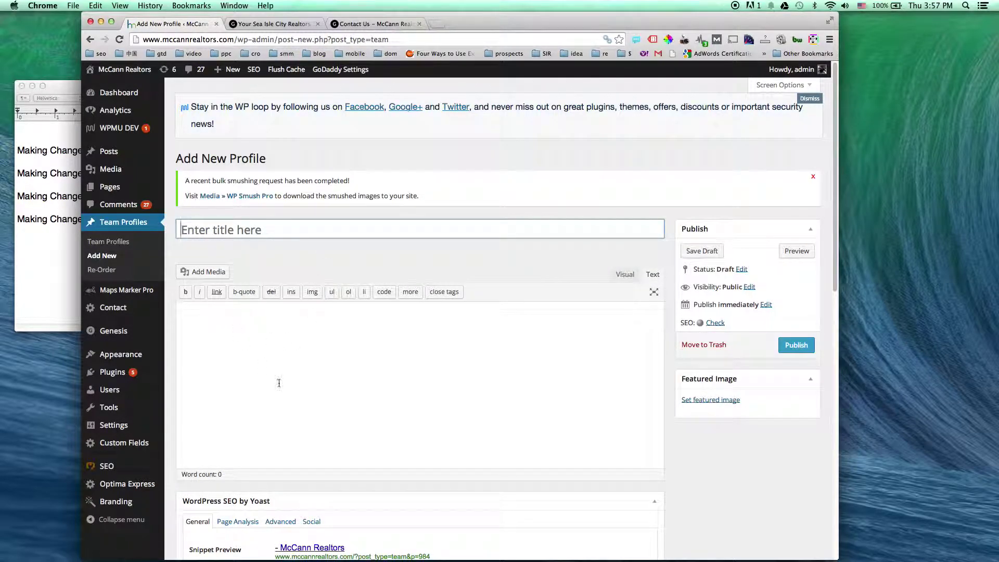
{"action": "left_click", "coordinate": [711, 400]}
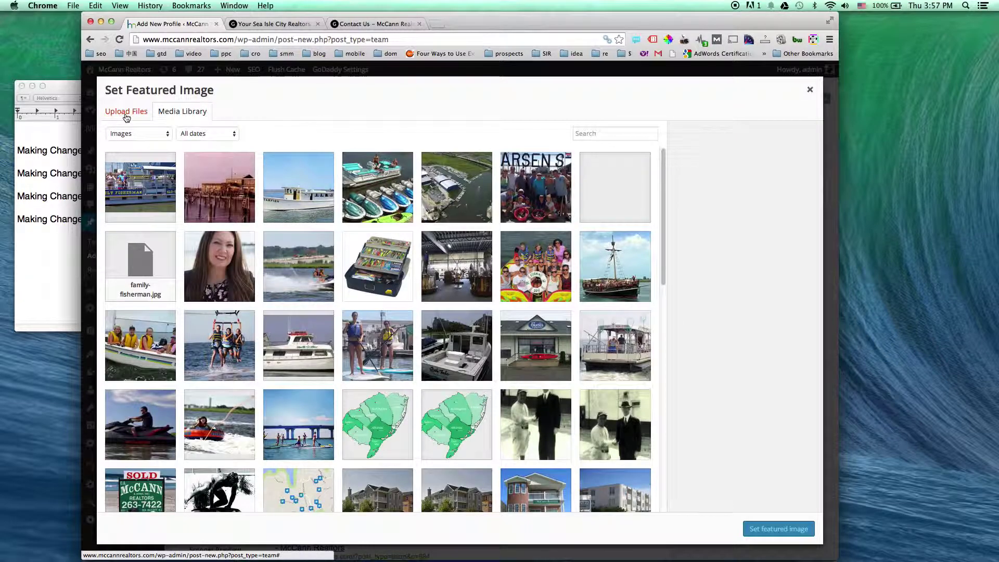
{"action": "left_click", "coordinate": [127, 112]}
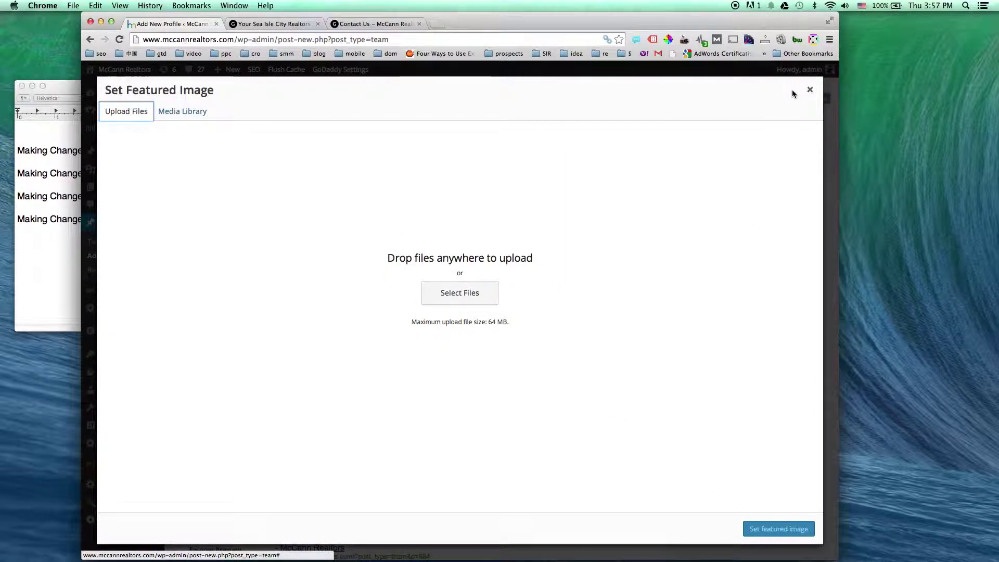
{"action": "left_click", "coordinate": [178, 112]}
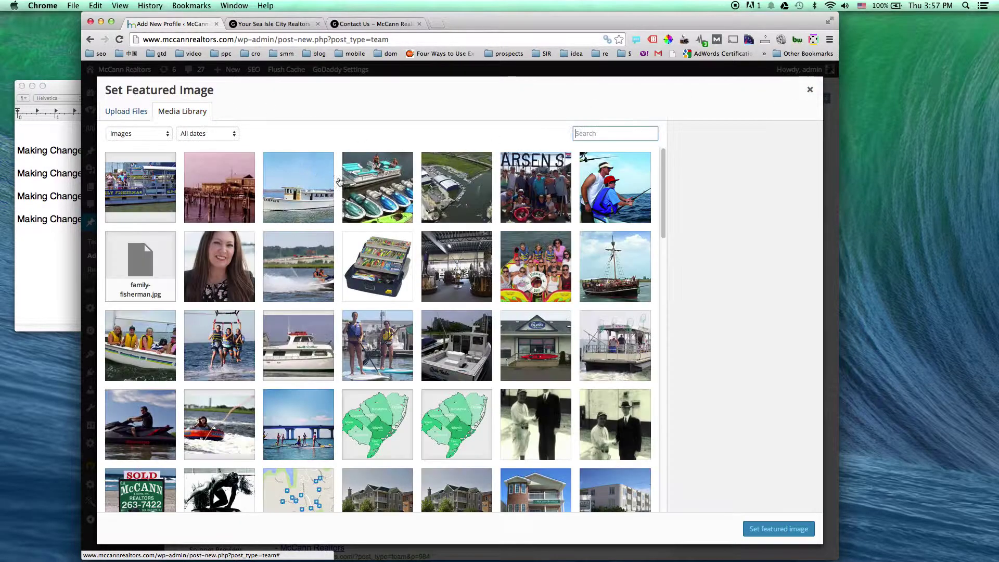
{"action": "left_click", "coordinate": [226, 280]}
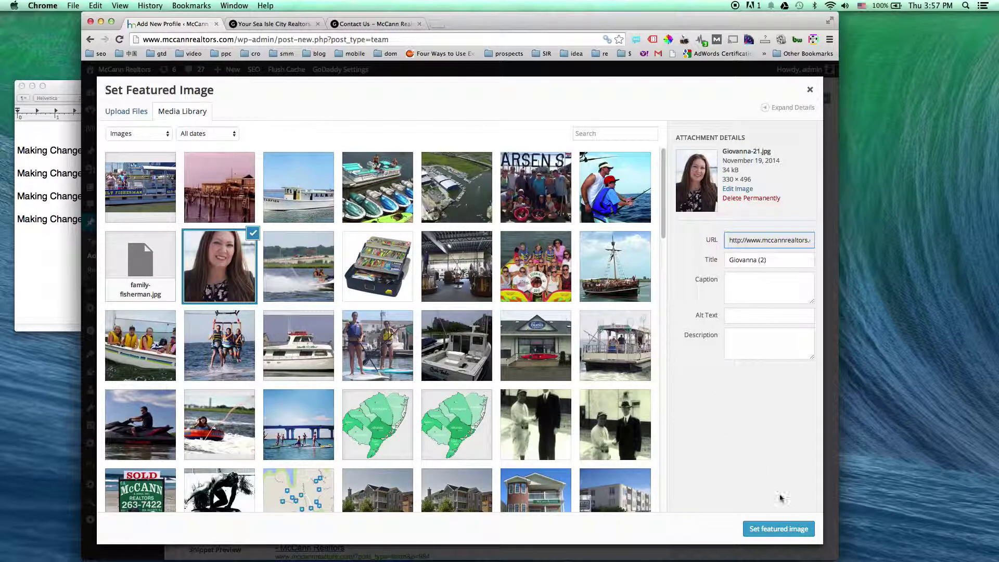
{"action": "left_click", "coordinate": [787, 529]}
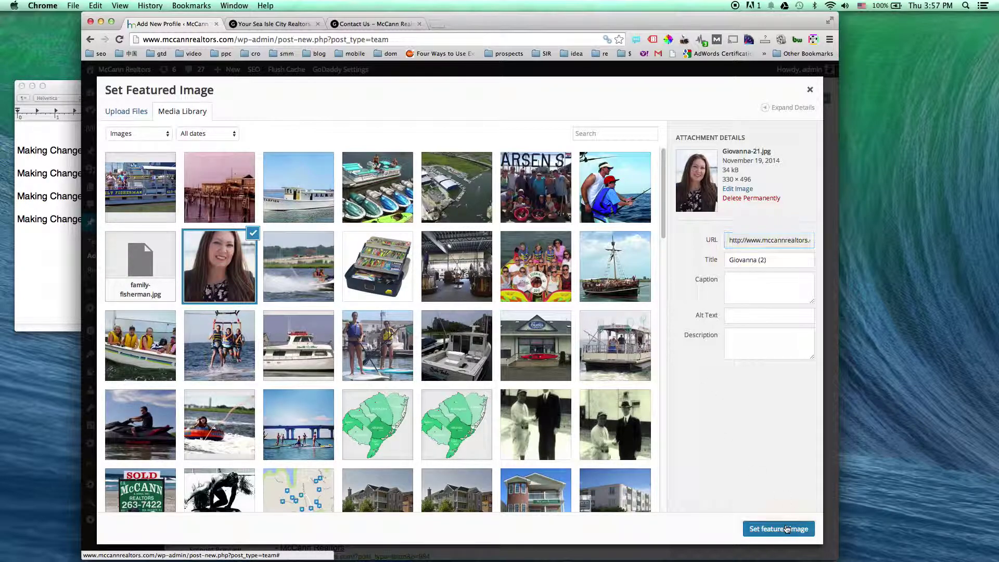
{"action": "scroll", "coordinate": [634, 391], "scroll_direction": "down", "scroll_amount": 3}
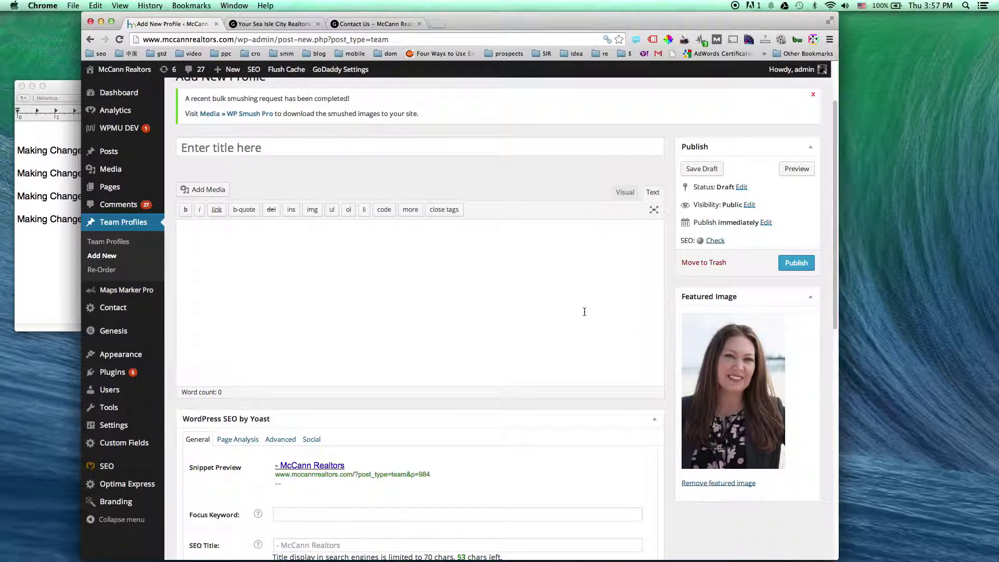
{"action": "scroll", "coordinate": [584, 312], "scroll_direction": "up", "scroll_amount": 3}
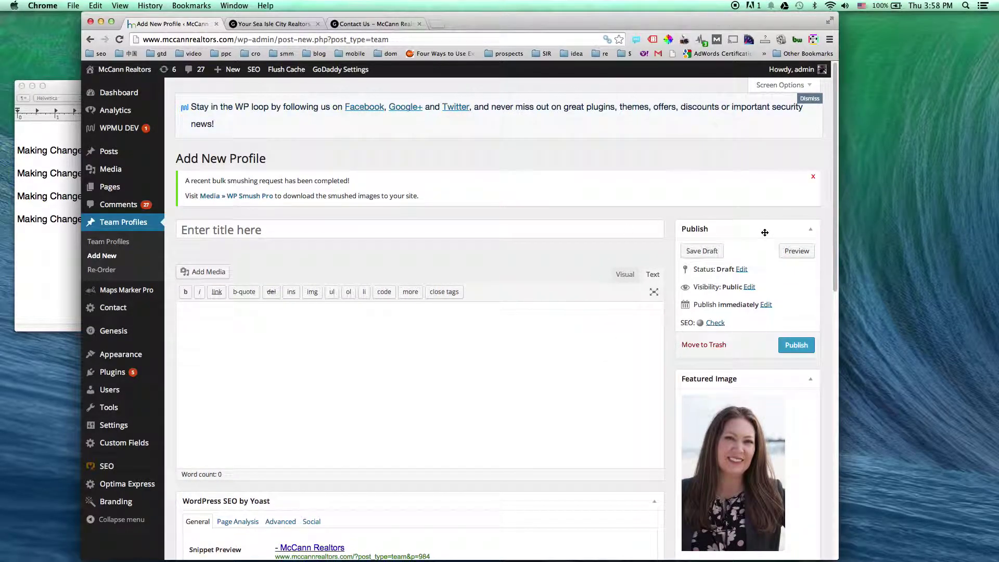
{"action": "scroll", "coordinate": [765, 233], "scroll_direction": "down", "scroll_amount": 5}
Move the unfinished profile draft to the Trash and switch to the live Contact Us page
{"action": "left_click", "coordinate": [707, 211]}
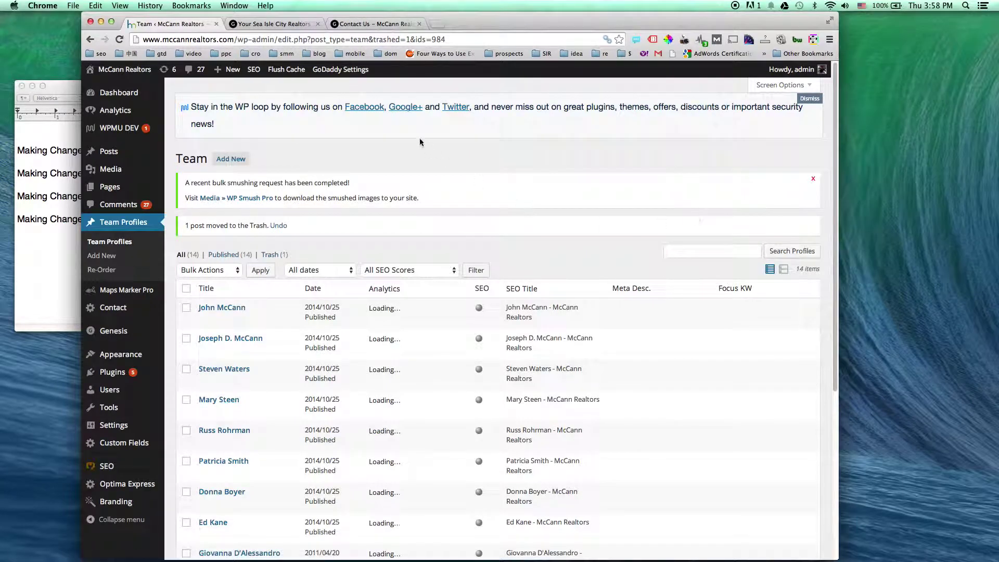
{"action": "left_click", "coordinate": [53, 231]}
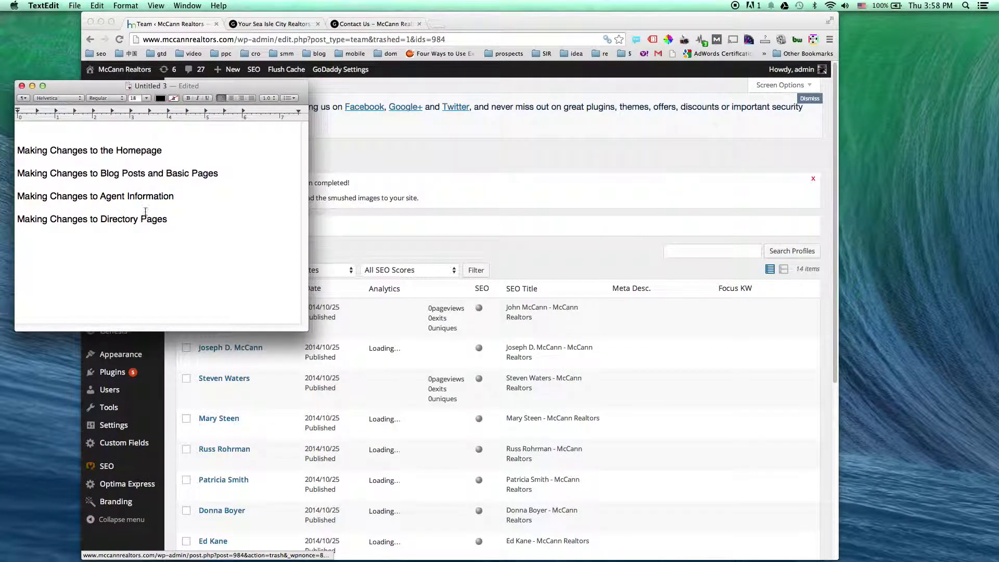
{"action": "left_click", "coordinate": [440, 153]}
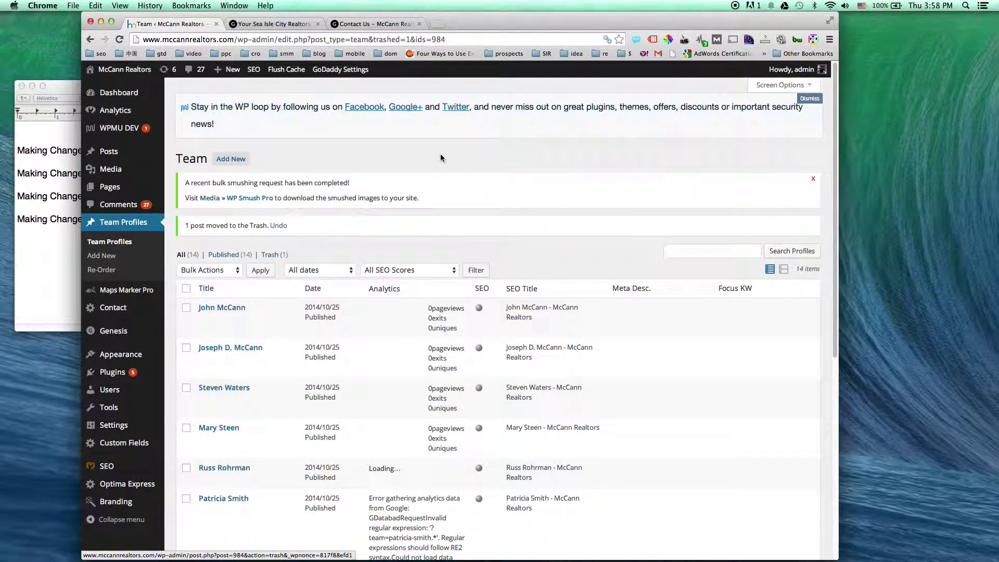
{"action": "left_click", "coordinate": [369, 25]}
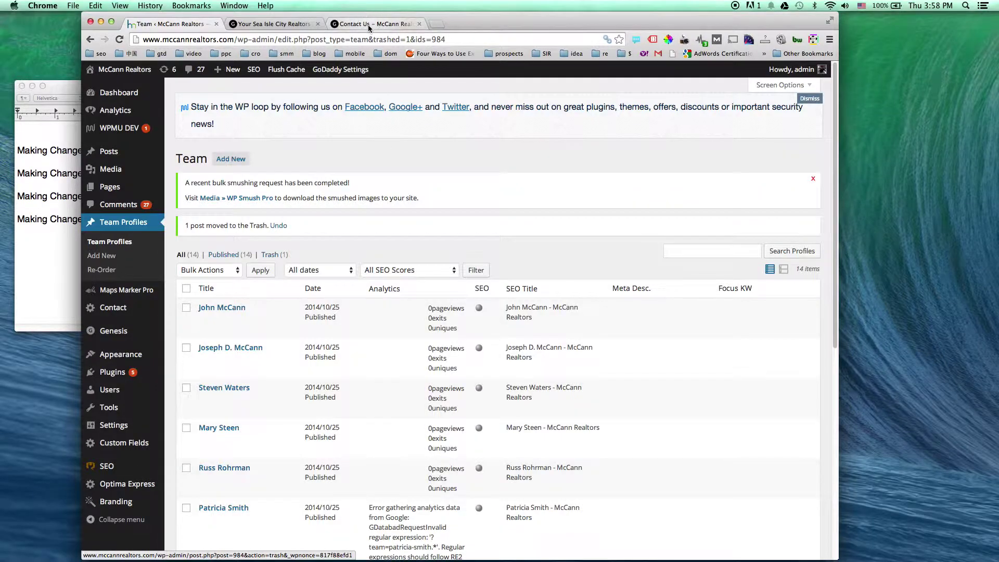
{"action": "mouse_move", "coordinate": [515, 156]}
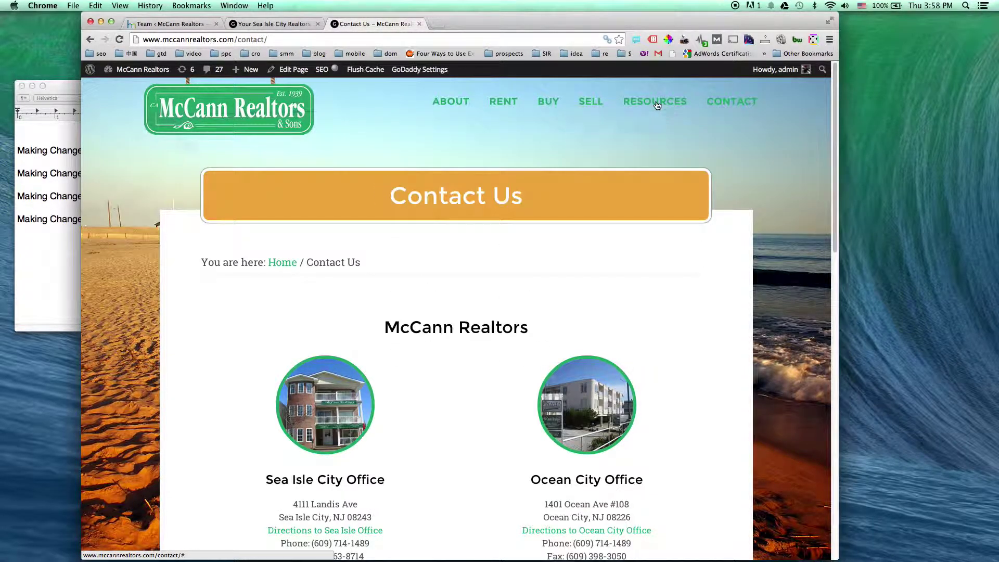
{"action": "left_click", "coordinate": [647, 109]}
Open Resources > Ocean City > Kid's Activities and scroll to the Jilly's Arcade listing
{"action": "left_click", "coordinate": [647, 109]}
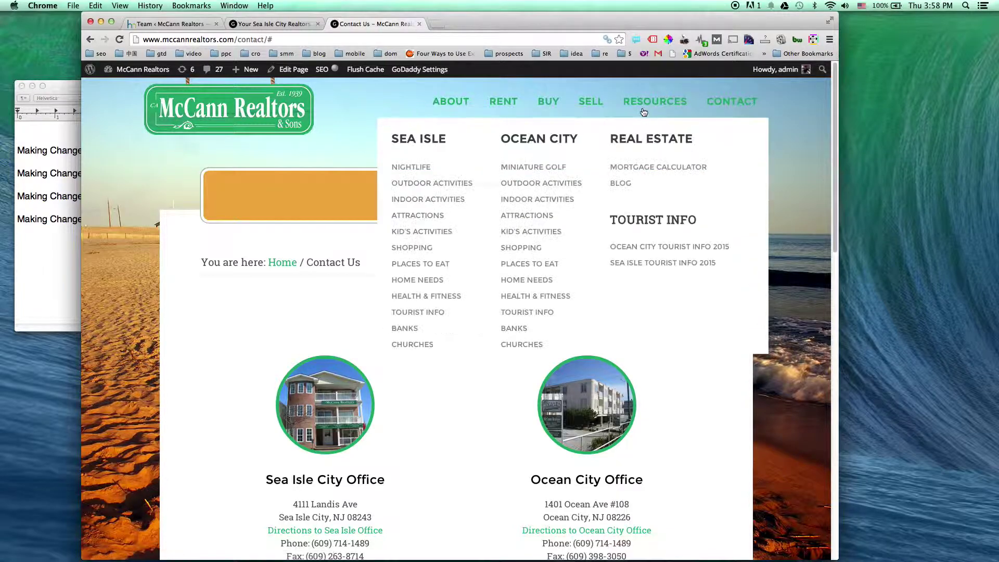
{"action": "left_click", "coordinate": [520, 237]}
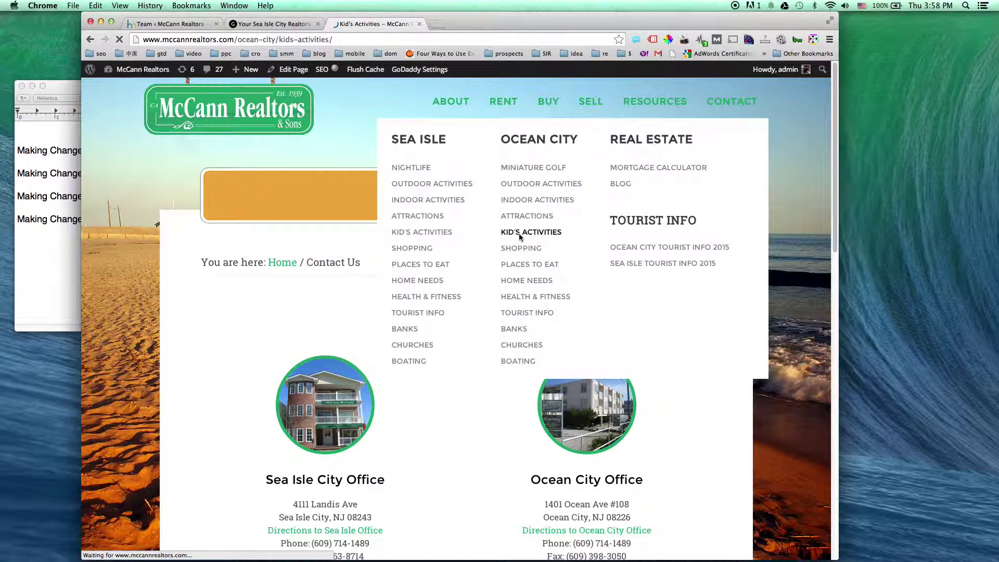
{"action": "scroll", "coordinate": [471, 327], "scroll_direction": "down", "scroll_amount": 6}
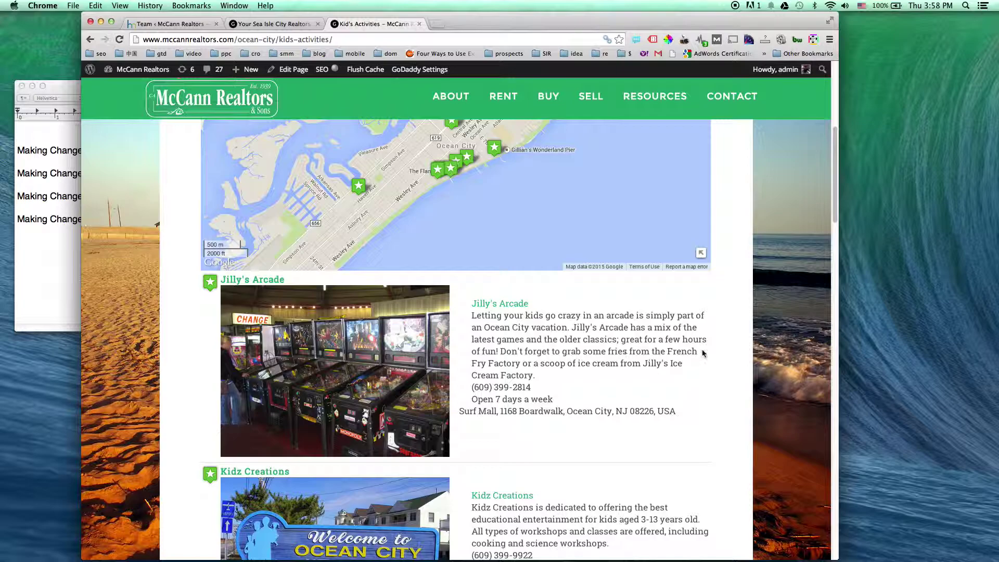
{"action": "scroll", "coordinate": [772, 350], "scroll_direction": "down", "scroll_amount": 3}
{"action": "scroll", "coordinate": [773, 350], "scroll_direction": "up", "scroll_amount": 3}
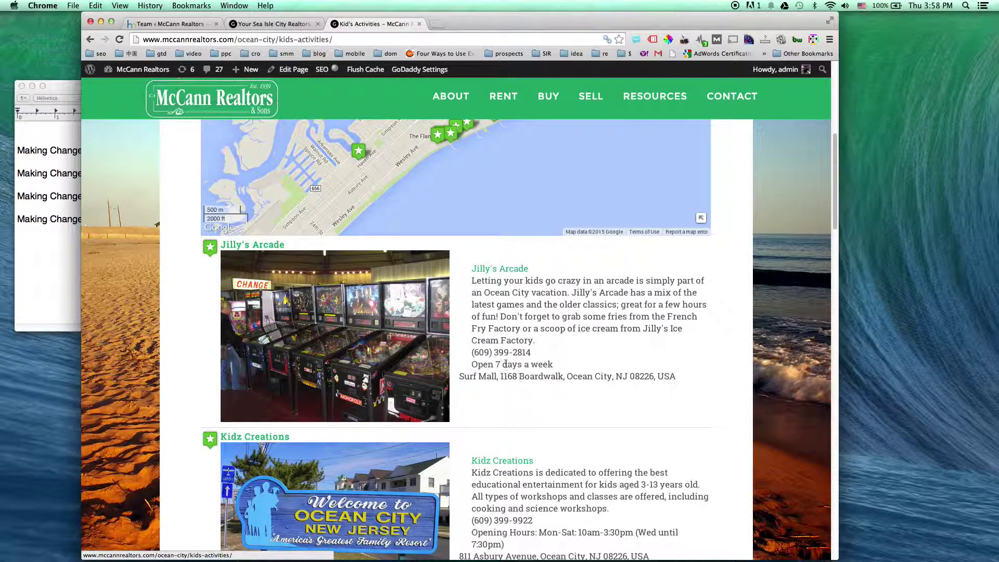
Edit the Kid's Activities page and highlight its [mapsmarker layer="14"] shortcode
{"action": "left_click", "coordinate": [294, 72]}
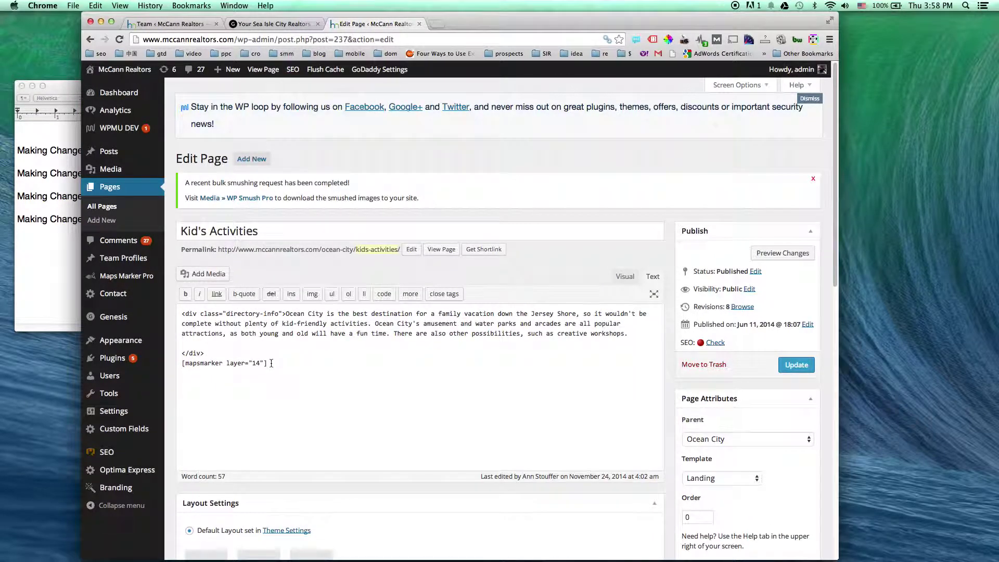
{"action": "left_click_drag", "start_coordinate": [270, 363], "coordinate": [182, 364]}
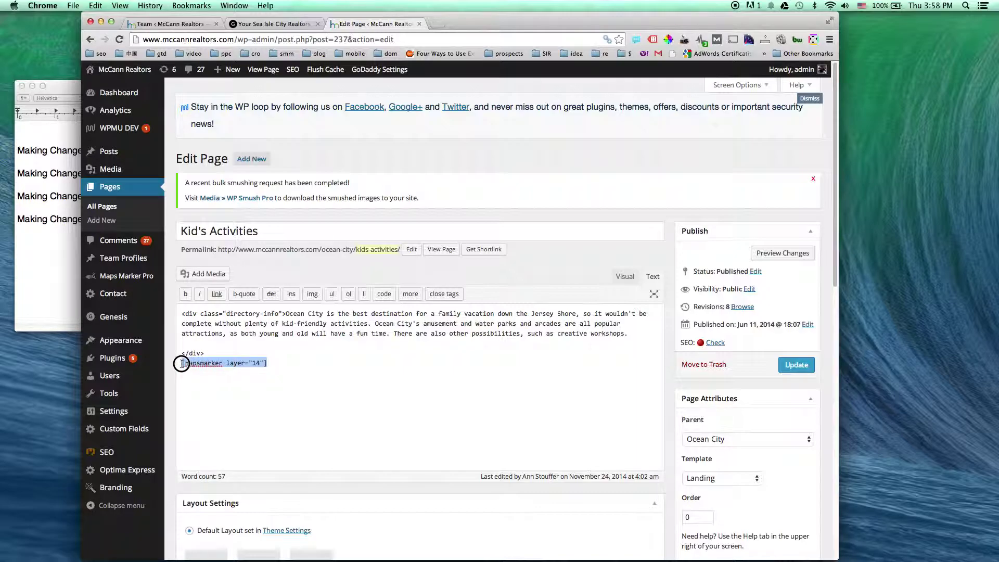
{"action": "left_click", "coordinate": [293, 362]}
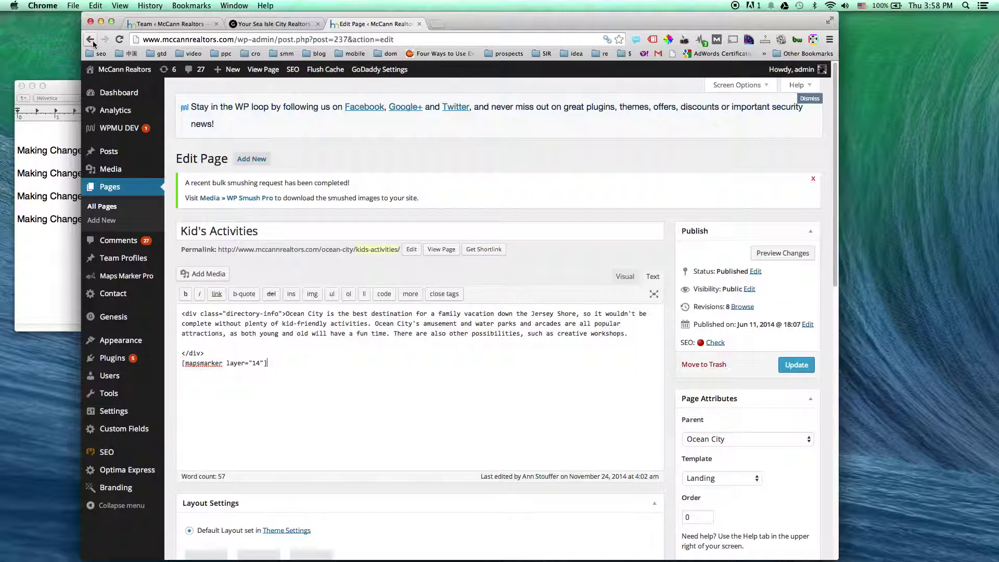
In Maps Marker Pro's marker list, dismiss the update message and search for 'jilly'
{"action": "mouse_move", "coordinate": [107, 289]}
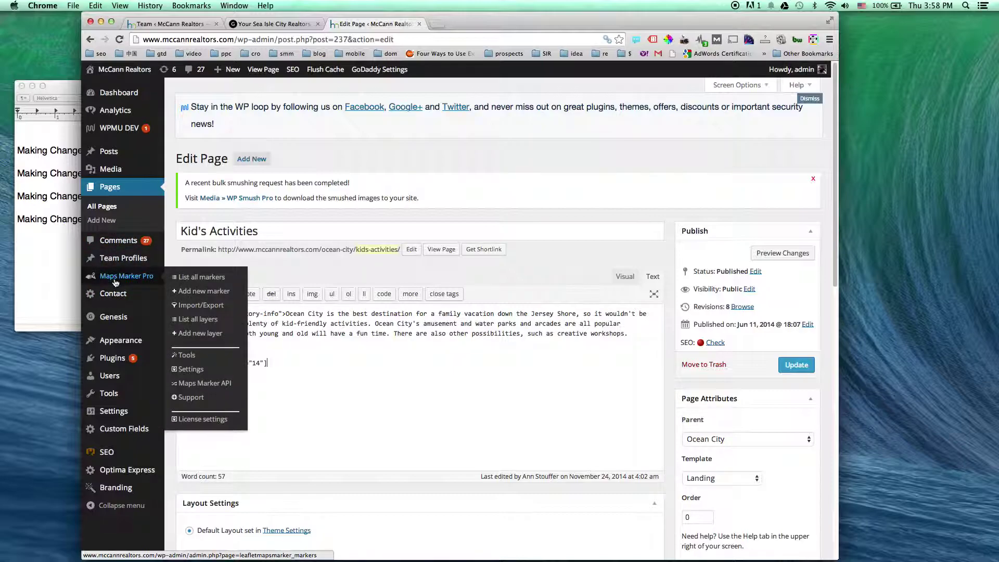
{"action": "left_click", "coordinate": [210, 281]}
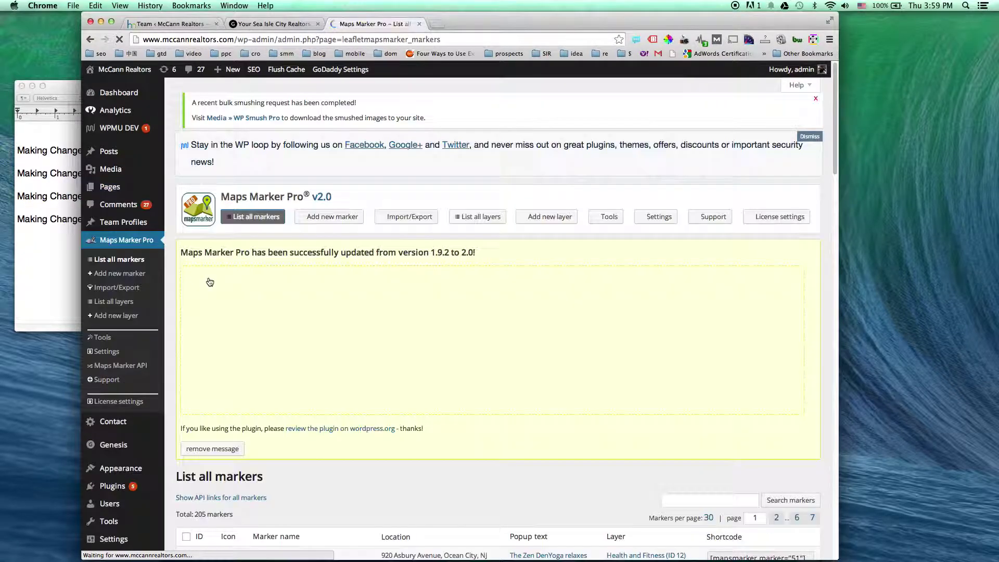
{"action": "scroll", "coordinate": [398, 281], "scroll_direction": "down", "scroll_amount": 10}
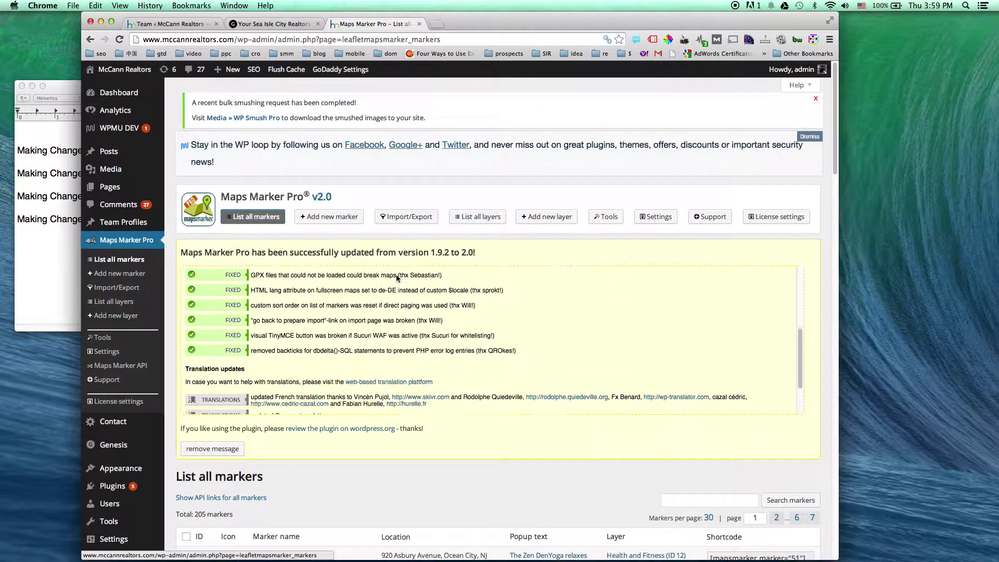
{"action": "scroll", "coordinate": [412, 416], "scroll_direction": "down", "scroll_amount": 2}
{"action": "scroll", "coordinate": [413, 433], "scroll_direction": "down", "scroll_amount": 1}
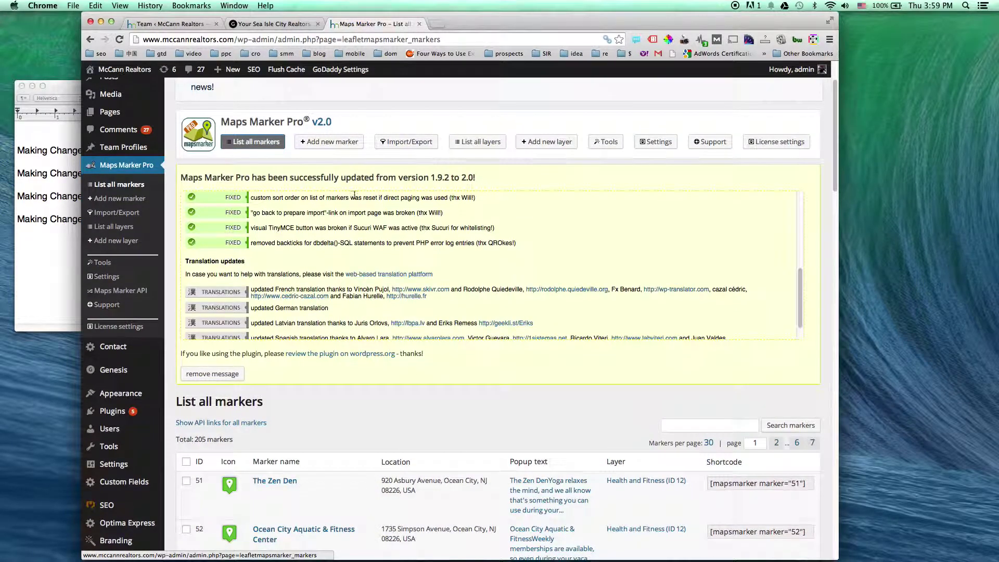
{"action": "scroll", "coordinate": [391, 411], "scroll_direction": "down", "scroll_amount": 4}
{"action": "left_click", "coordinate": [212, 309]}
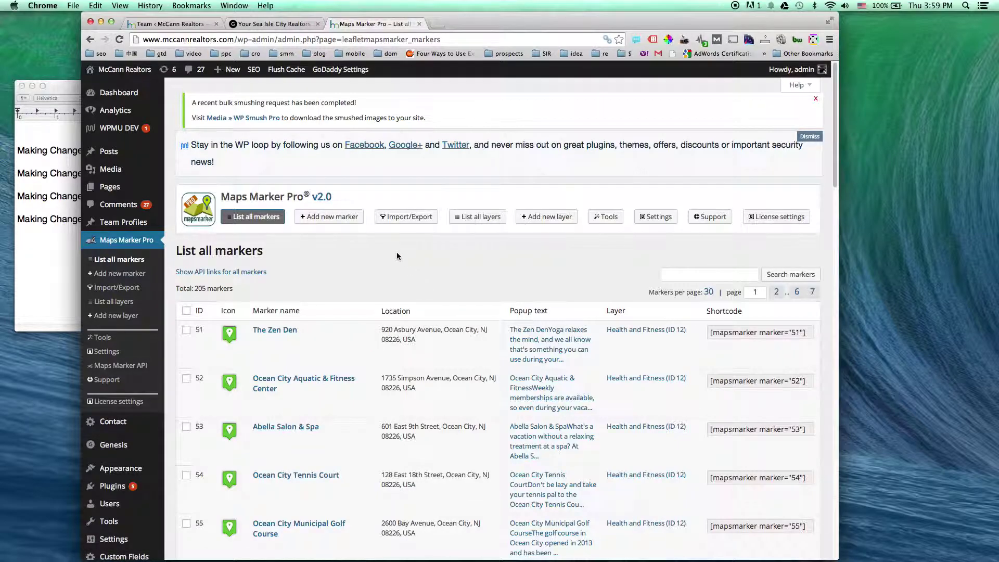
{"action": "scroll", "coordinate": [396, 252], "scroll_direction": "down", "scroll_amount": 3}
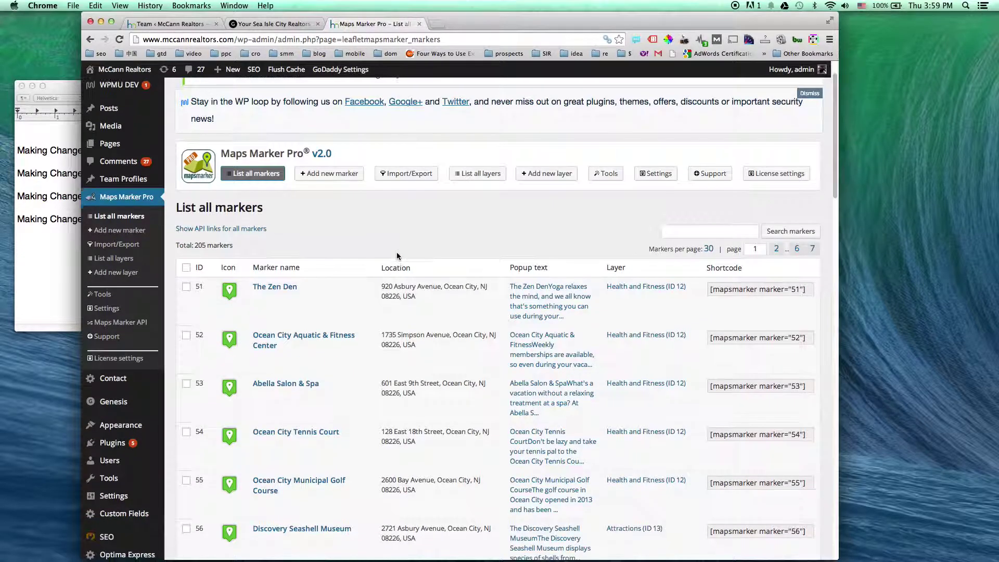
{"action": "left_click", "coordinate": [697, 230]}
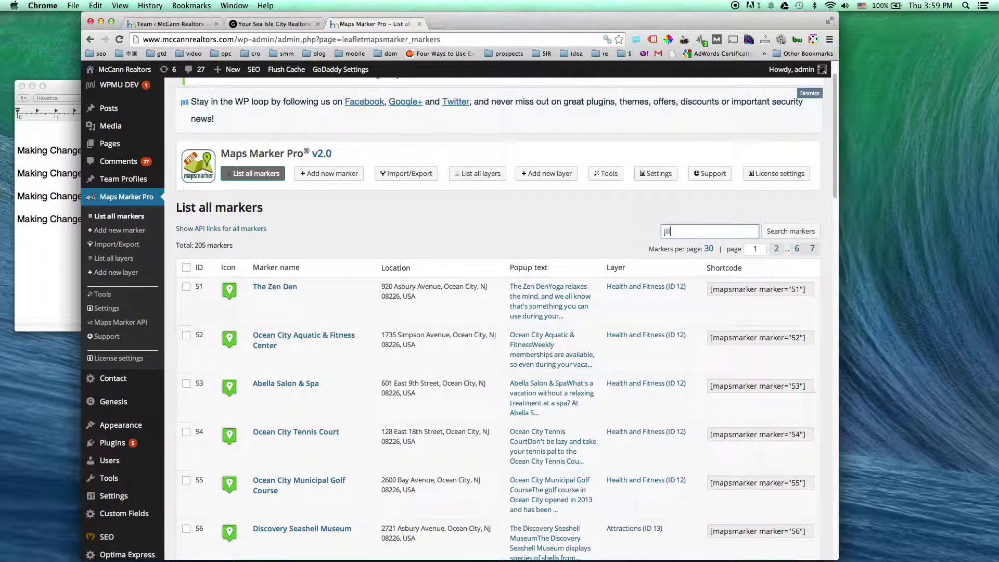
{"action": "key", "text": "Return"}
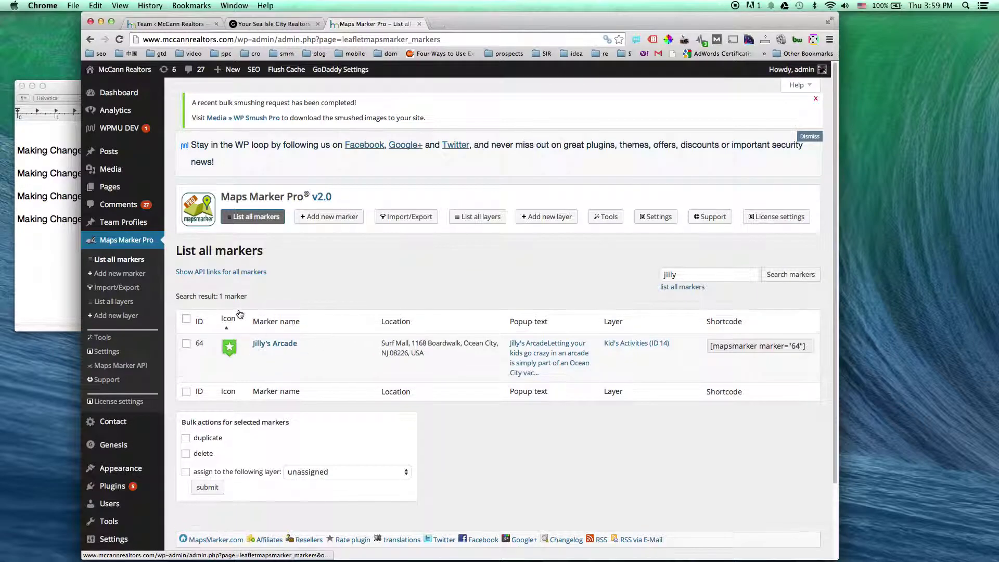
{"action": "mouse_move", "coordinate": [367, 349]}
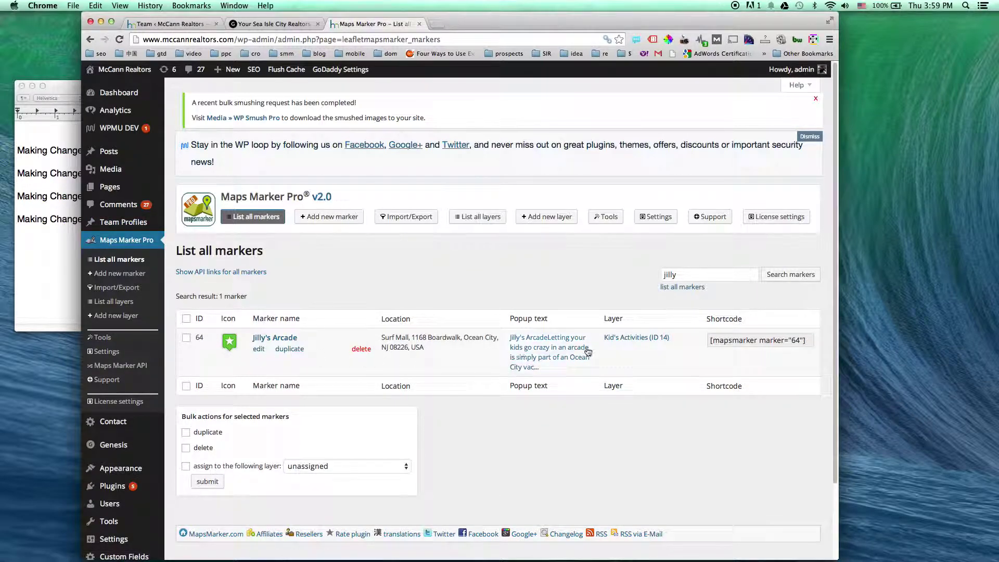
{"action": "left_click", "coordinate": [258, 349]}
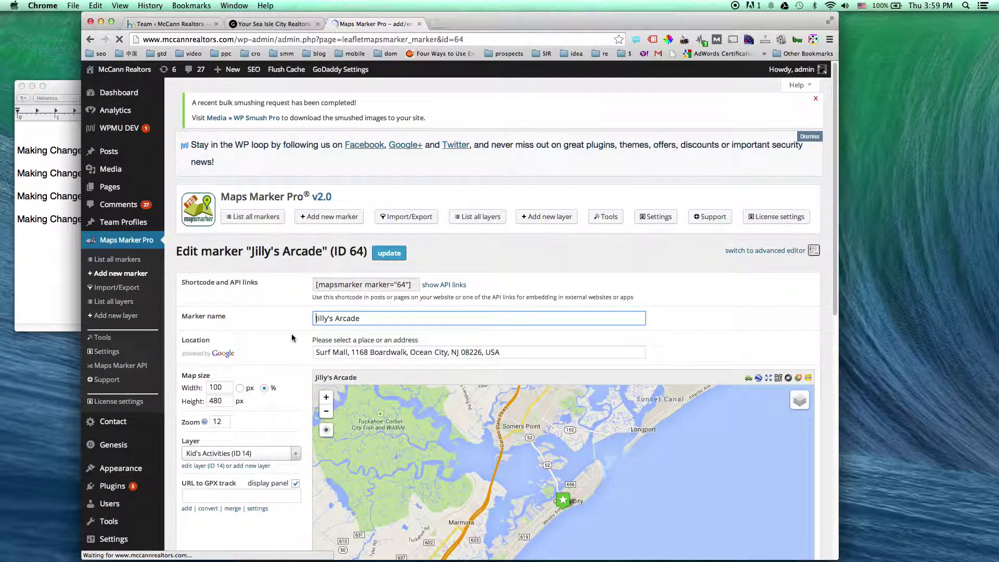
{"action": "scroll", "coordinate": [292, 337], "scroll_direction": "down", "scroll_amount": 3}
{"action": "left_click", "coordinate": [369, 274]}
{"action": "key", "text": "BackSpace"}
{"action": "type", "text": "9"}
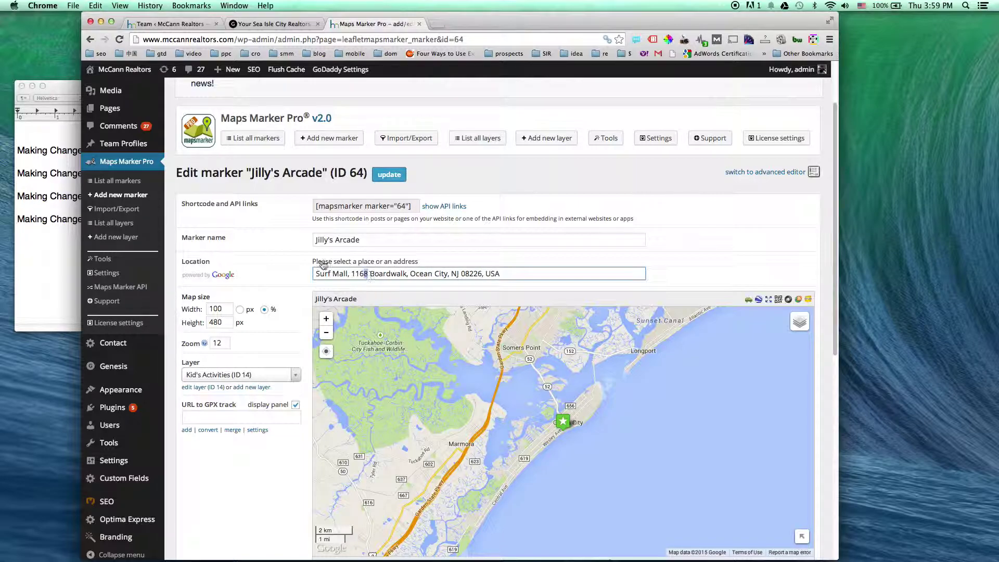
{"action": "left_click", "coordinate": [276, 232]}
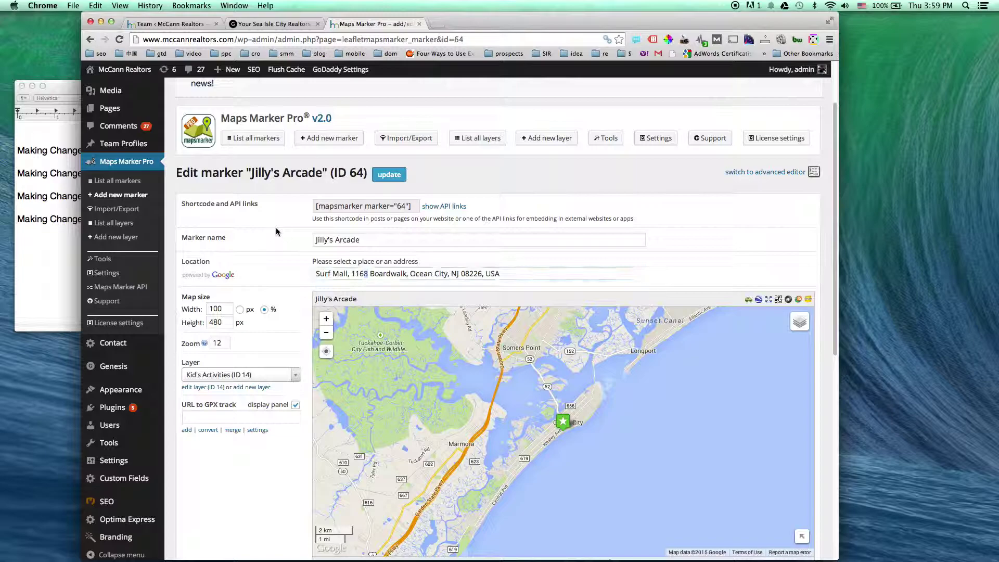
{"action": "scroll", "coordinate": [277, 233], "scroll_direction": "up", "scroll_amount": 3}
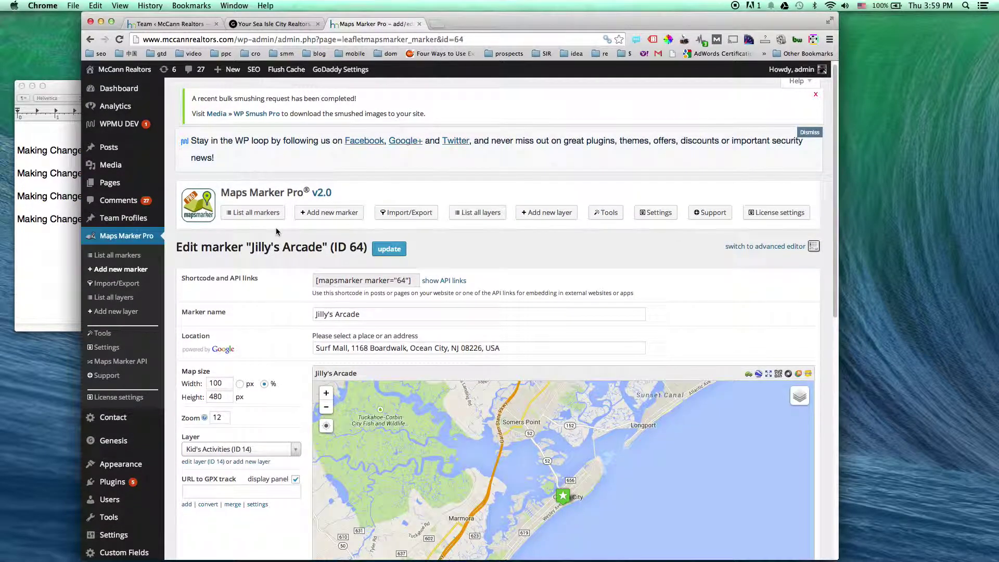
{"action": "left_click", "coordinate": [288, 25]}
Go to the live site's Ocean City Kid's Activities page and open it in the editor
{"action": "left_click", "coordinate": [198, 25]}
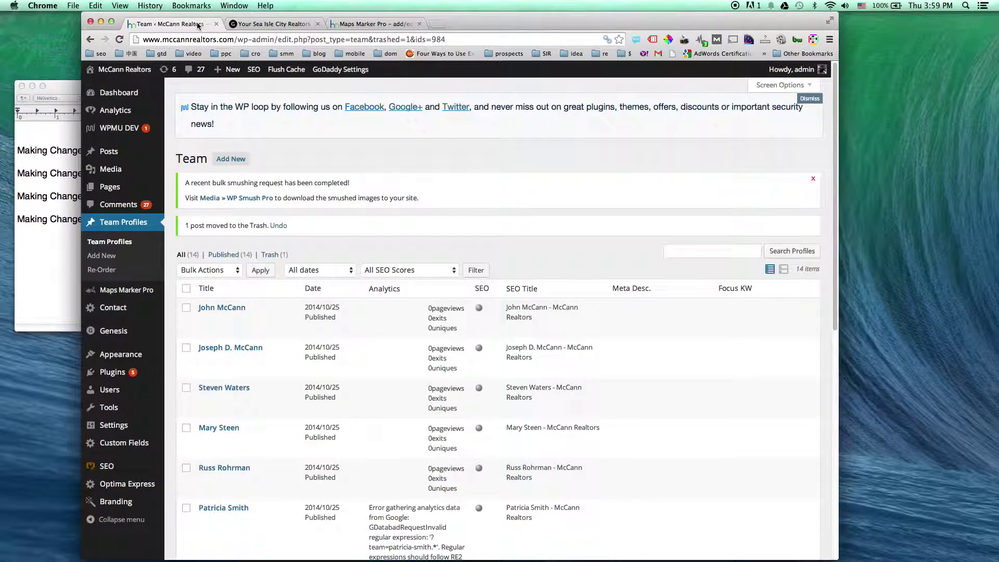
{"action": "left_click", "coordinate": [125, 70]}
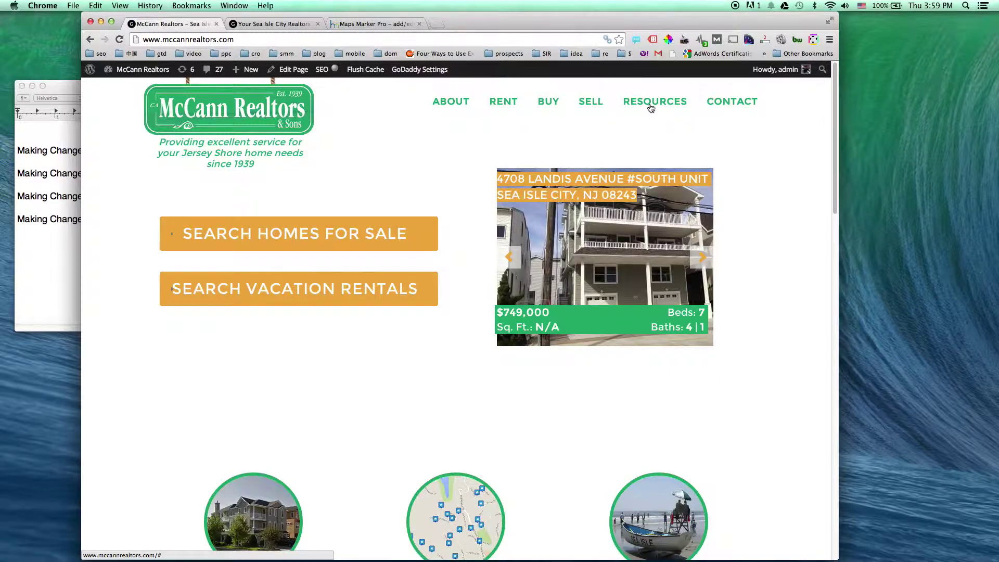
{"action": "mouse_move", "coordinate": [650, 107]}
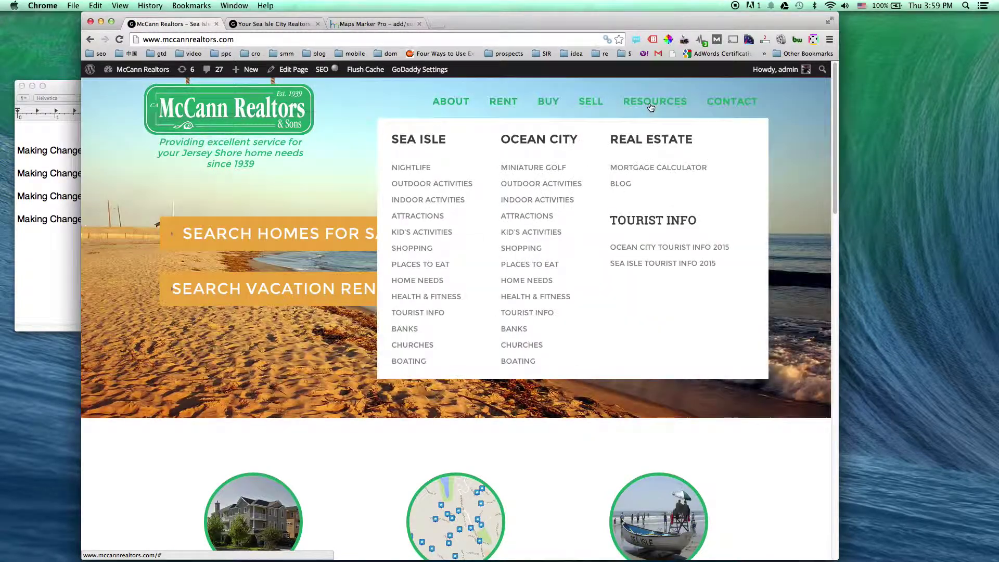
{"action": "left_click", "coordinate": [523, 235]}
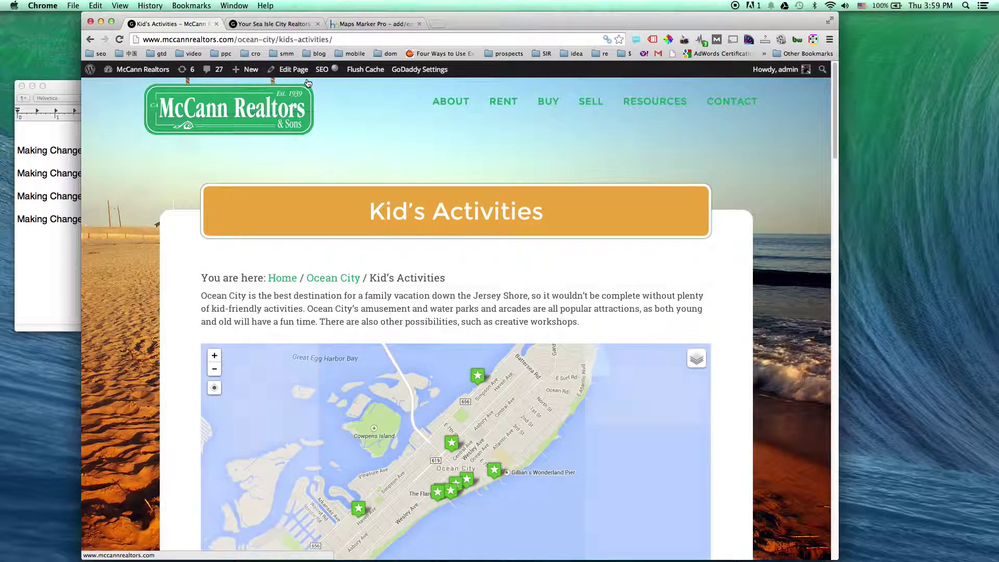
{"action": "left_click", "coordinate": [295, 72]}
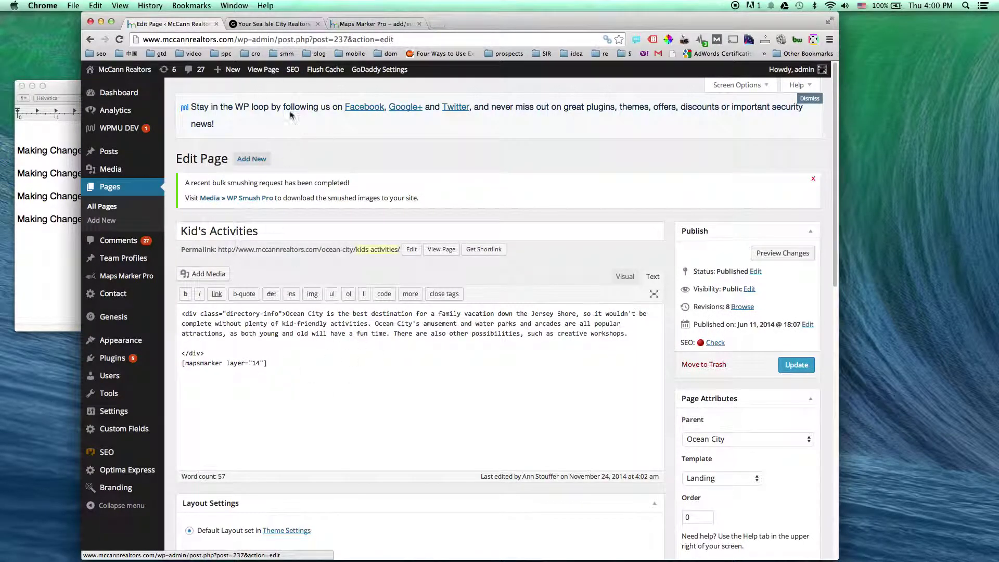
Back on the live page, view the Pirate Voyages and Kidz Creations marker details, then reopen the editor
{"action": "key", "text": "super+bracketleft"}
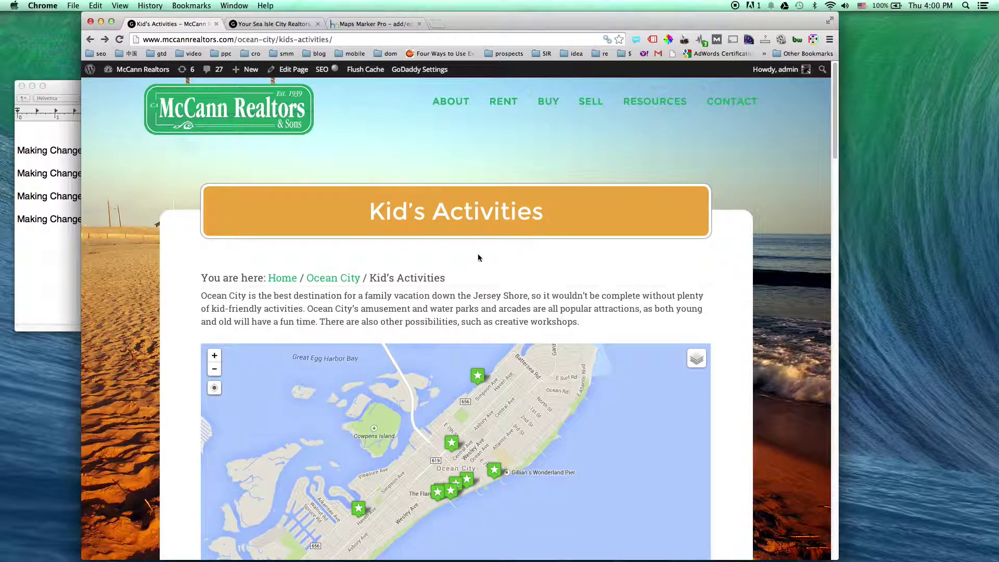
{"action": "left_click", "coordinate": [477, 376]}
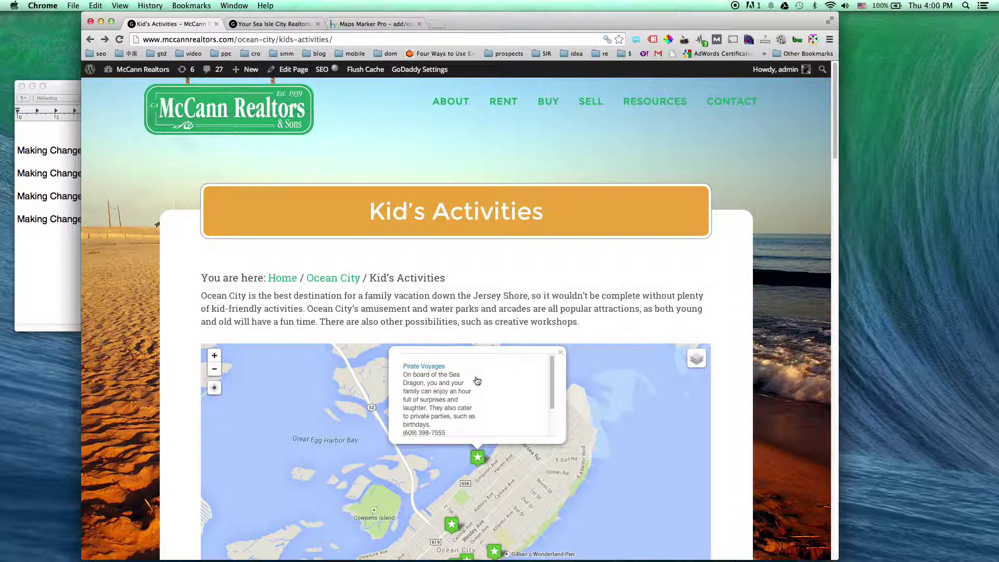
{"action": "scroll", "coordinate": [476, 380], "scroll_direction": "down", "scroll_amount": 3}
{"action": "left_click", "coordinate": [451, 500]}
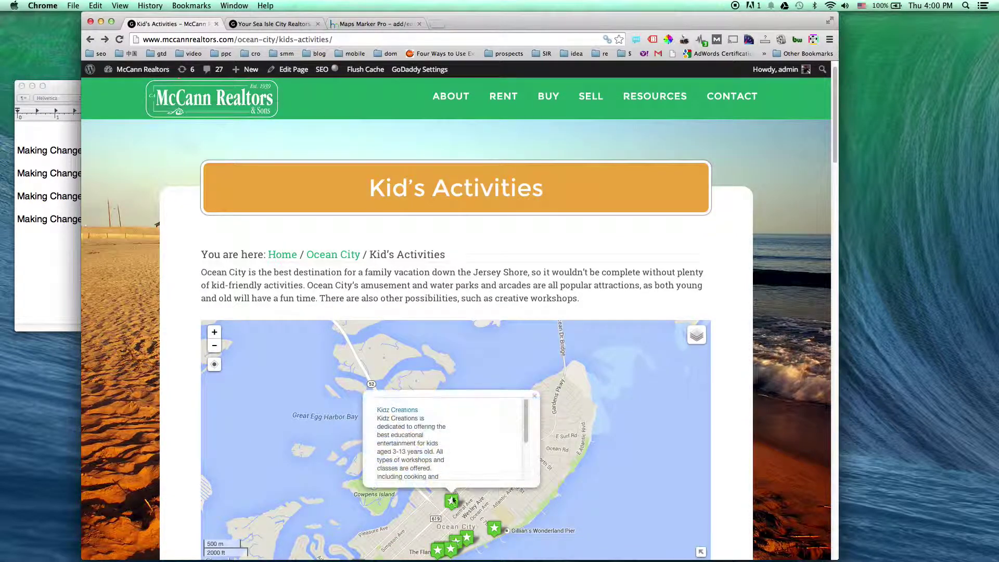
{"action": "scroll", "coordinate": [588, 472], "scroll_direction": "down", "scroll_amount": 1}
{"action": "scroll", "coordinate": [588, 472], "scroll_direction": "up", "scroll_amount": 1}
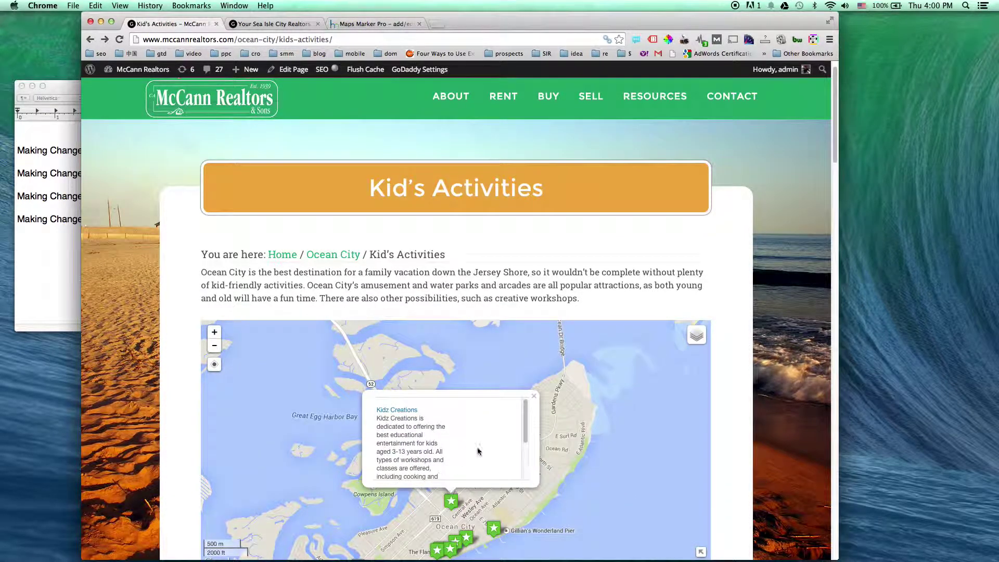
{"action": "left_click", "coordinate": [294, 72]}
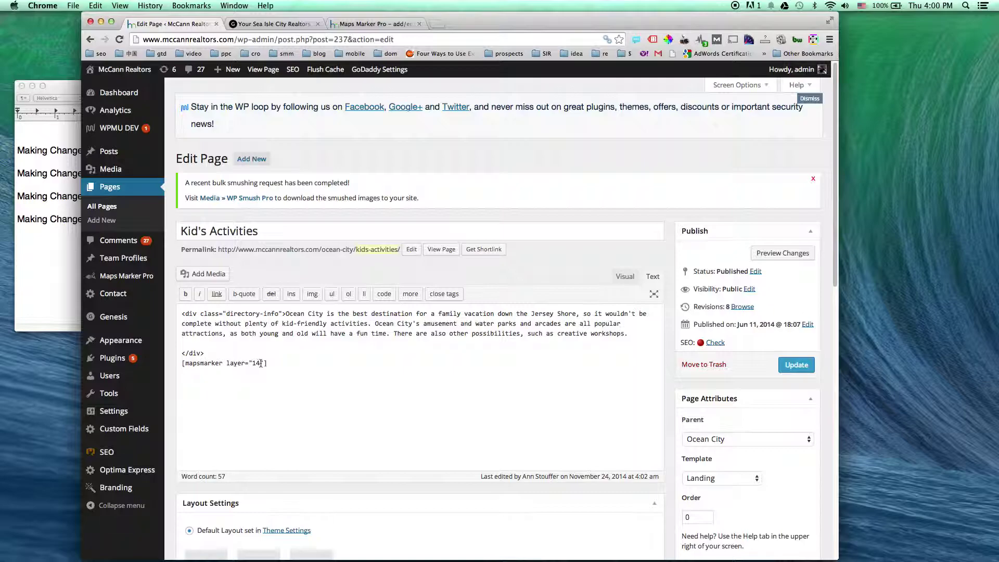
Open the Maps Marker Pro layer list and scroll to Kid's Activities (ID 14, 10 markers)
{"action": "left_click", "coordinate": [378, 26]}
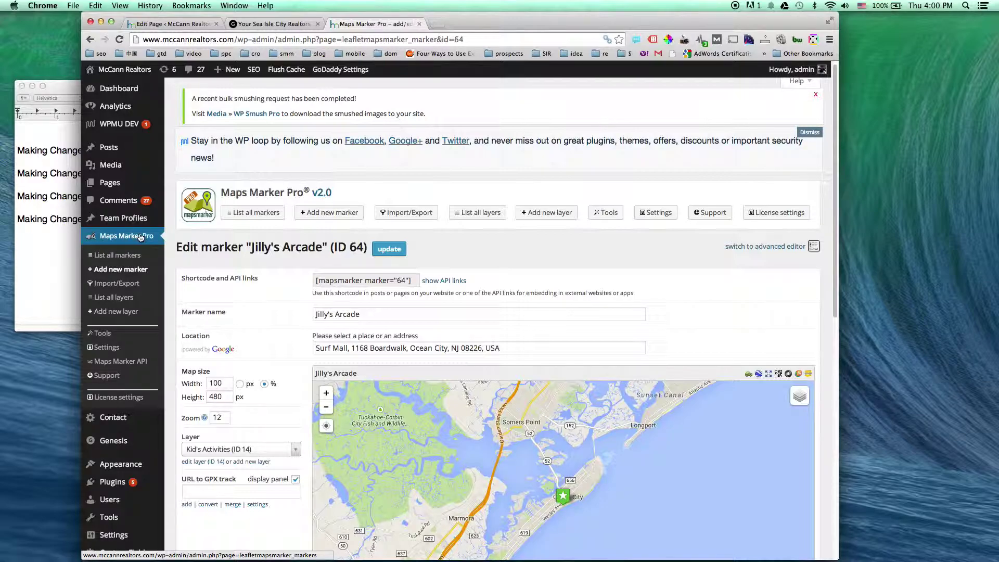
{"action": "left_click", "coordinate": [134, 302]}
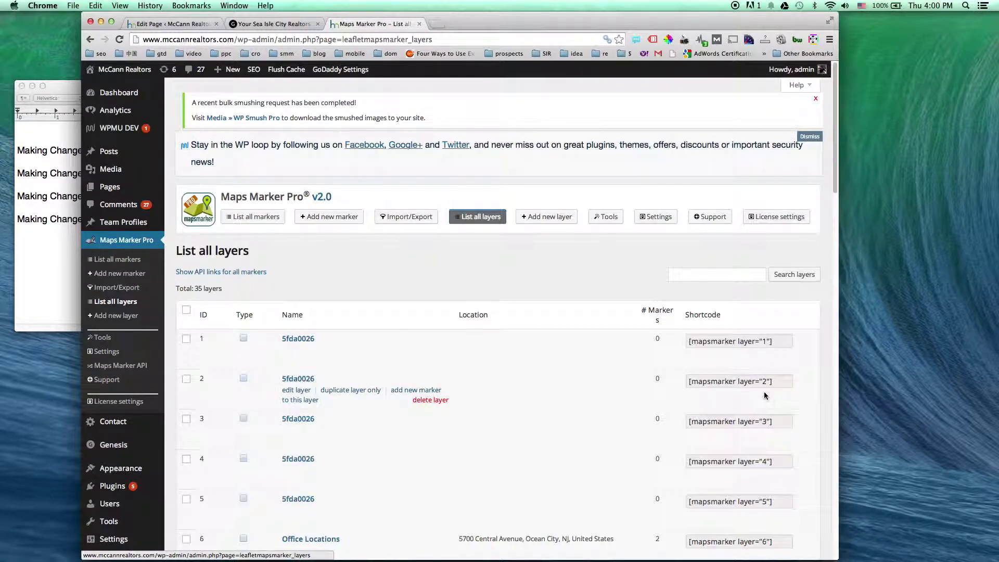
{"action": "scroll", "coordinate": [764, 392], "scroll_direction": "down", "scroll_amount": 5}
{"action": "scroll", "coordinate": [765, 394], "scroll_direction": "down", "scroll_amount": 7}
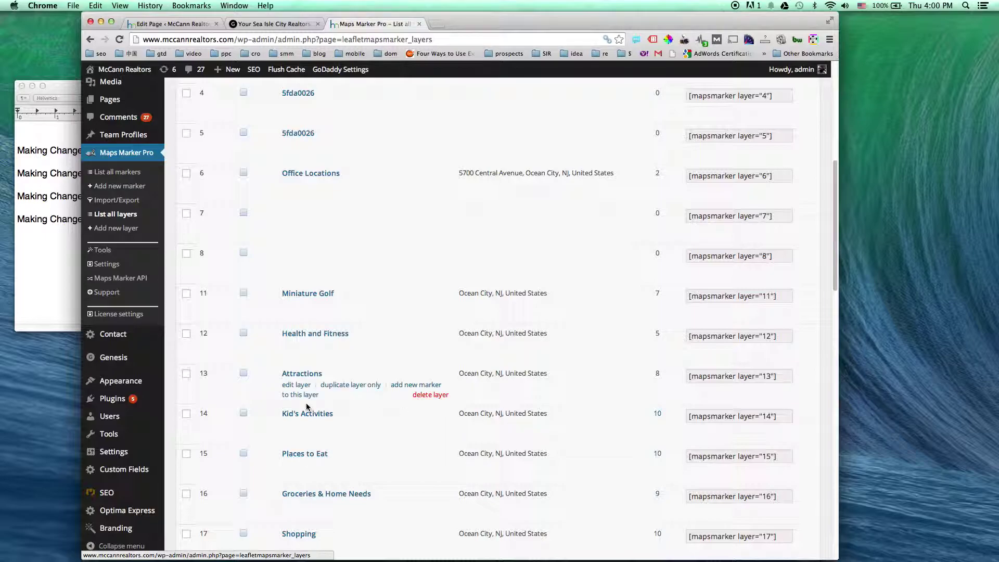
Edit the Kid's Activities layer (ID 14), review its Ocean City marker list, and update it
{"action": "left_click", "coordinate": [296, 426]}
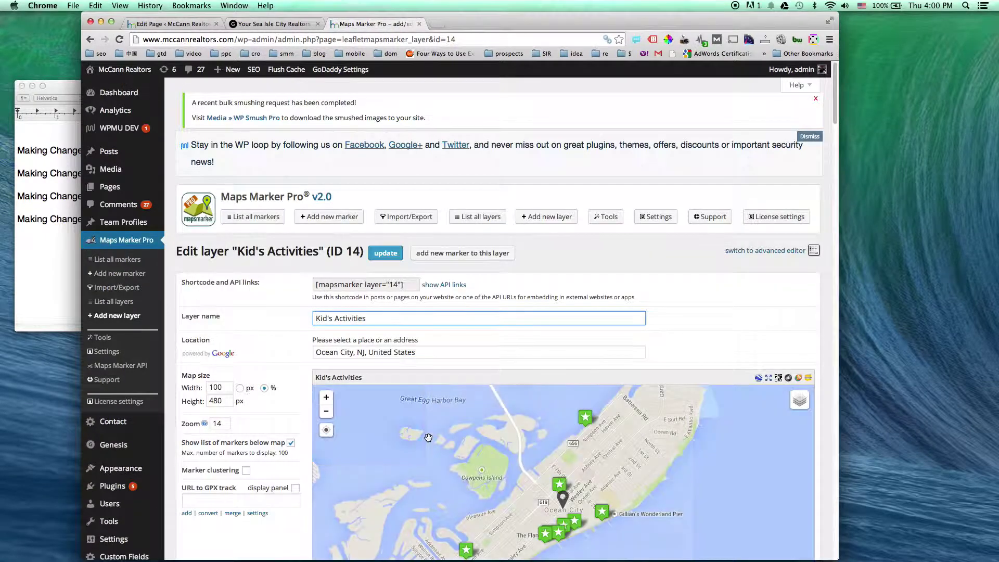
{"action": "scroll", "coordinate": [827, 330], "scroll_direction": "down", "scroll_amount": 5}
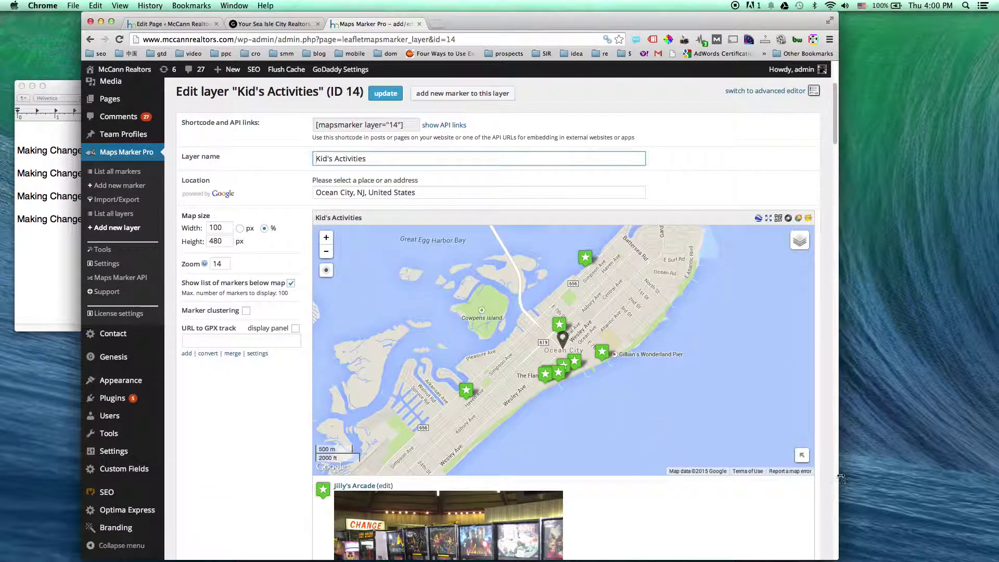
{"action": "scroll", "coordinate": [823, 470], "scroll_direction": "down", "scroll_amount": 5}
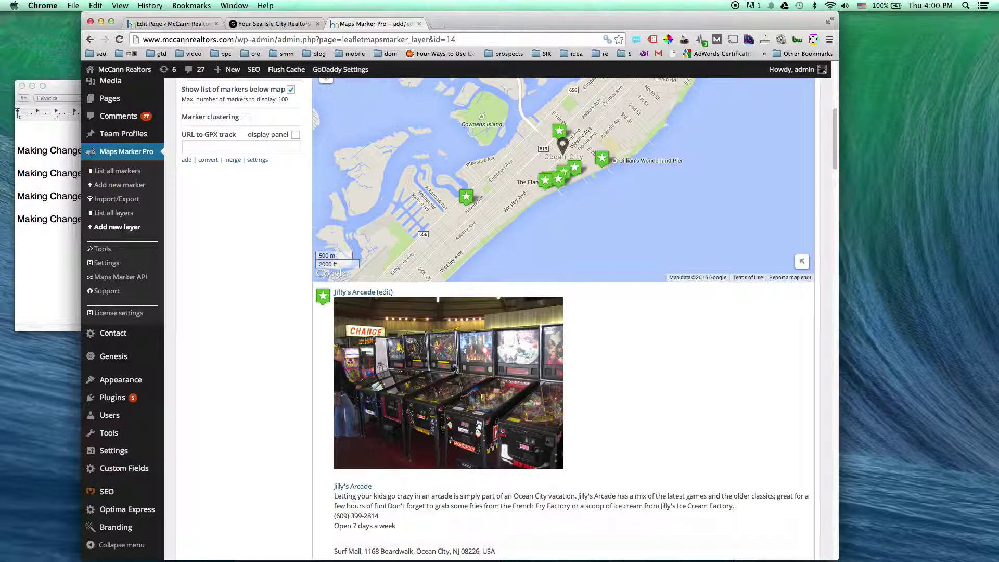
{"action": "scroll", "coordinate": [615, 375], "scroll_direction": "down", "scroll_amount": 6}
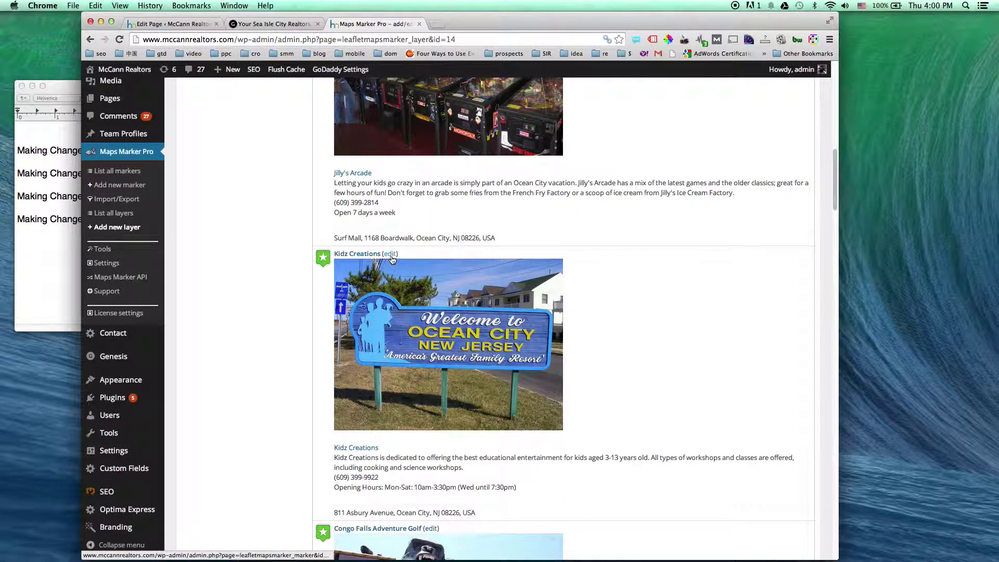
{"action": "scroll", "coordinate": [671, 398], "scroll_direction": "up", "scroll_amount": 15}
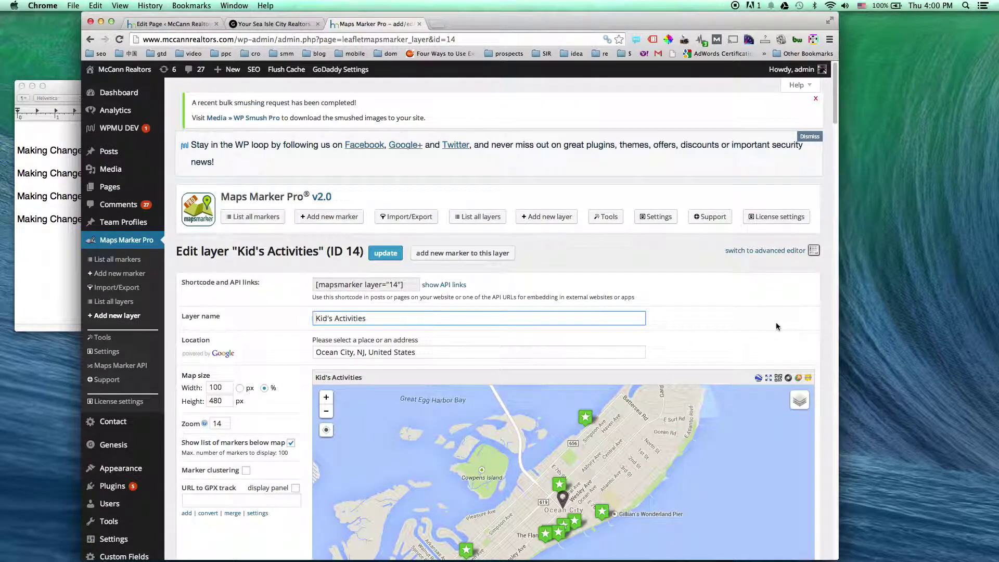
{"action": "left_click", "coordinate": [391, 258]}
In TextEdit, add the contact e-mail address below the Directory Pages heading at size 36
{"action": "left_click", "coordinate": [40, 254]}
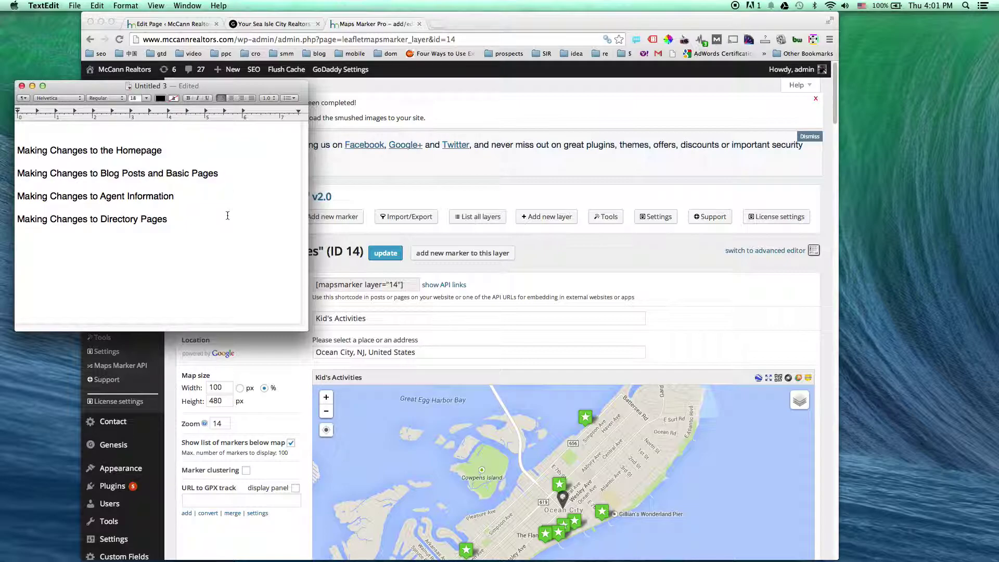
{"action": "left_click", "coordinate": [174, 258]}
{"action": "key", "text": "super+shift+Left"}
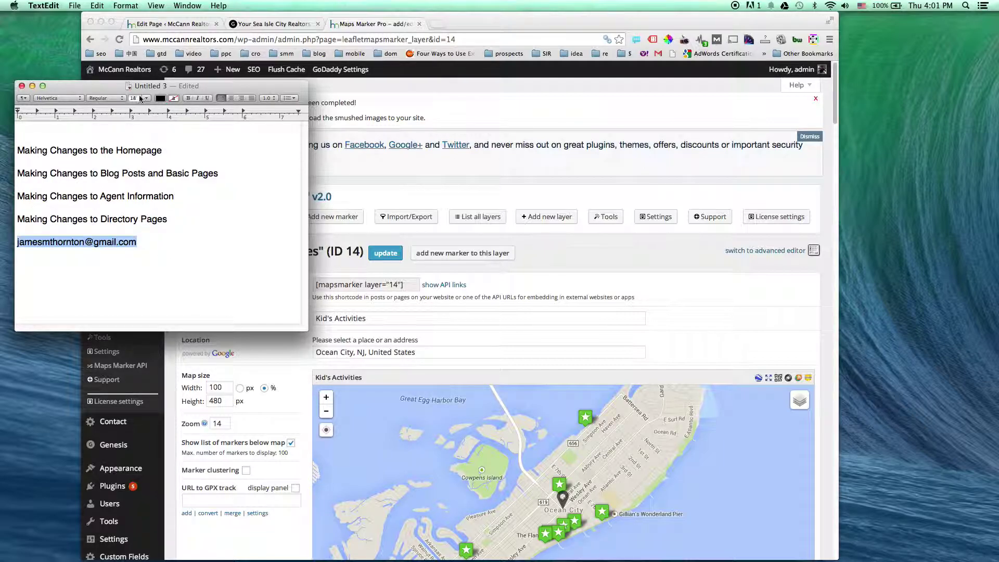
{"action": "left_click", "coordinate": [140, 98]}
{"action": "left_click", "coordinate": [140, 174]}
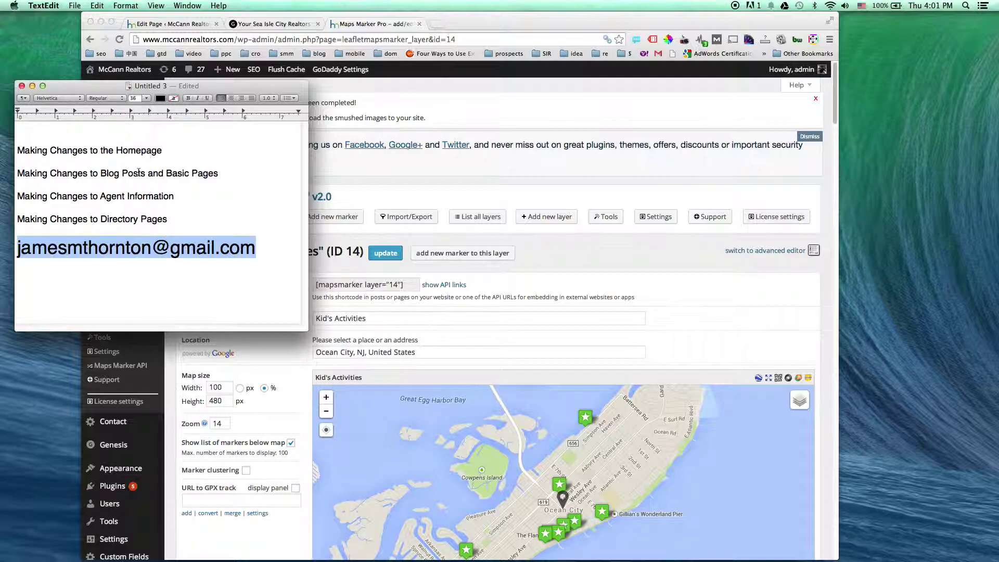
Add the contact phone number on a new line beneath the e-mail address
{"action": "key", "text": "Right"}
{"action": "key", "text": "Return"}
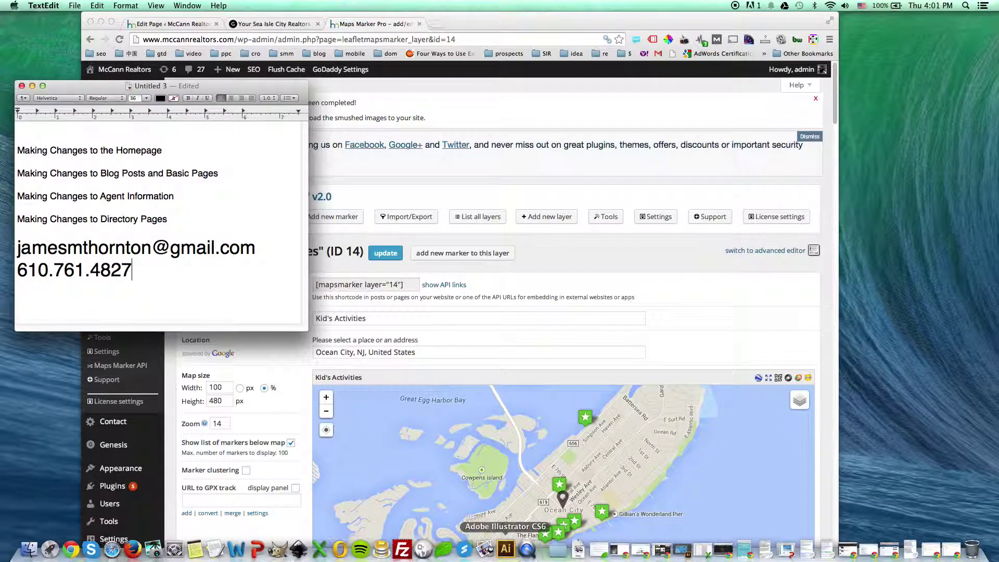
{"action": "left_click", "coordinate": [528, 560]}
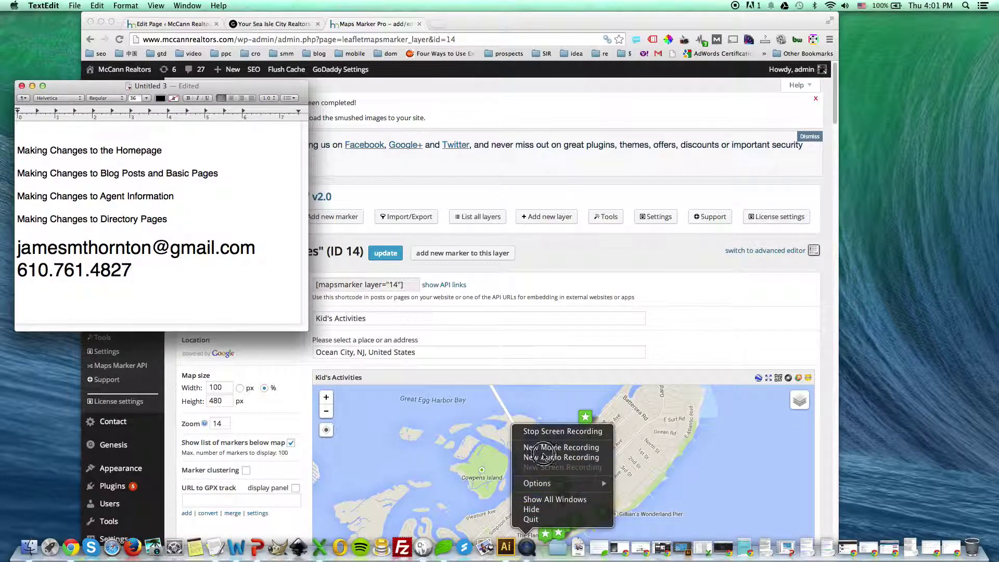